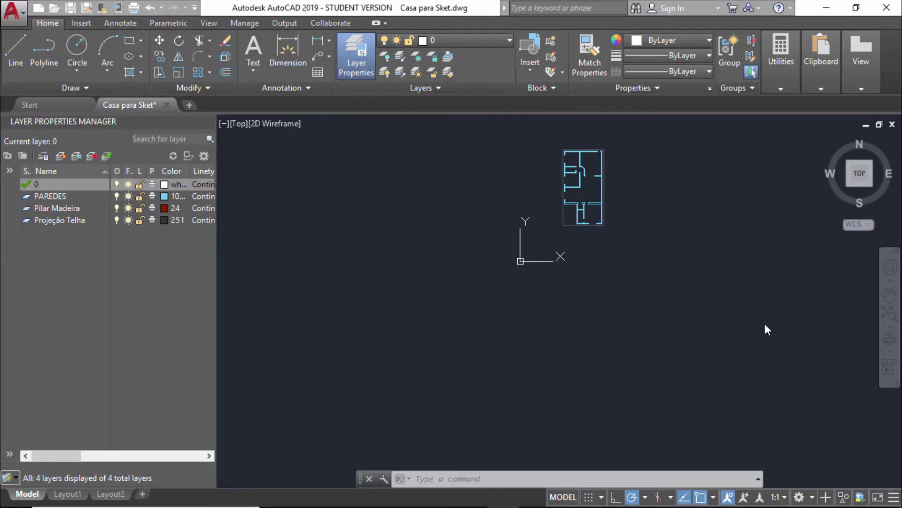
Examine the house floor plan, its walls, roof projection outline and distance from the coordinate origin
scroll(577, 153, "up", 6)
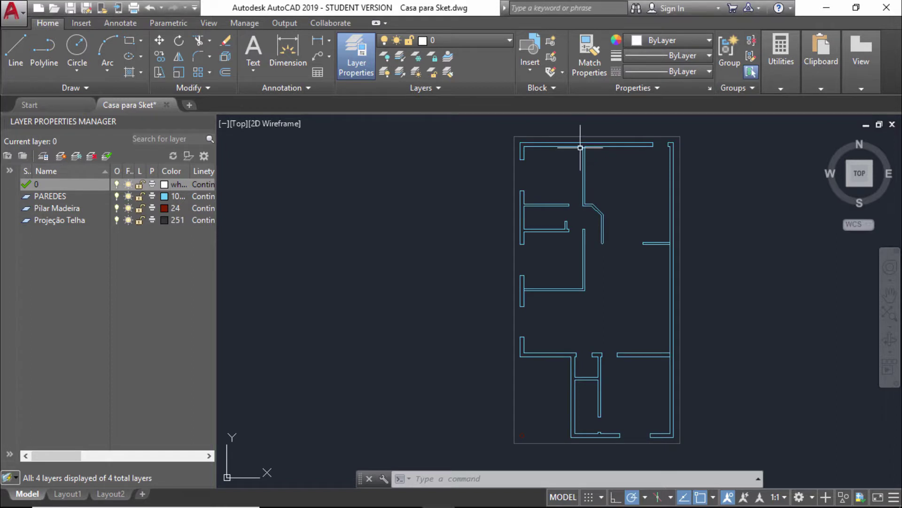
scroll(545, 179, "down", 3)
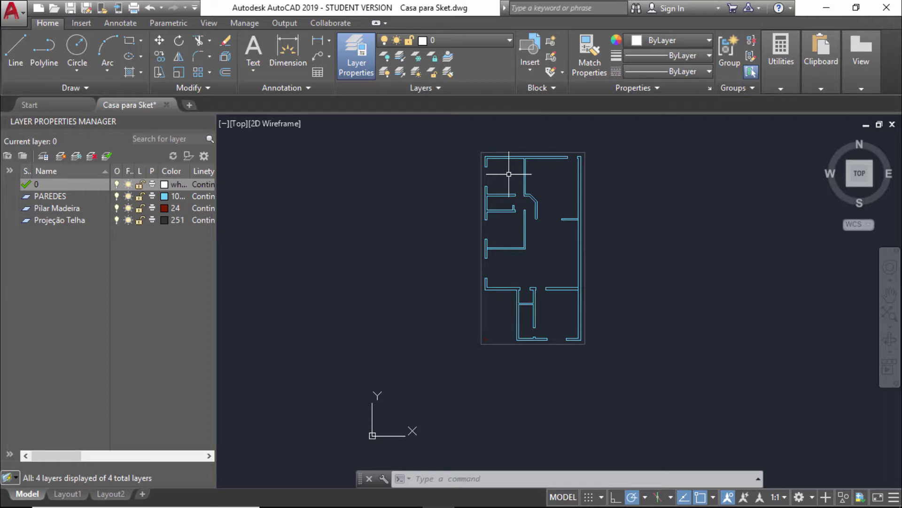
scroll(517, 185, "up", 3)
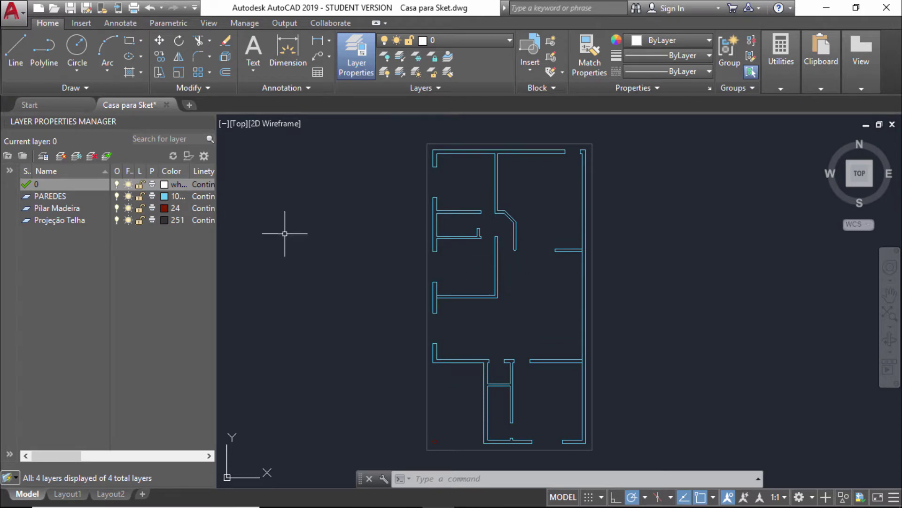
scroll(445, 206, "up", 2)
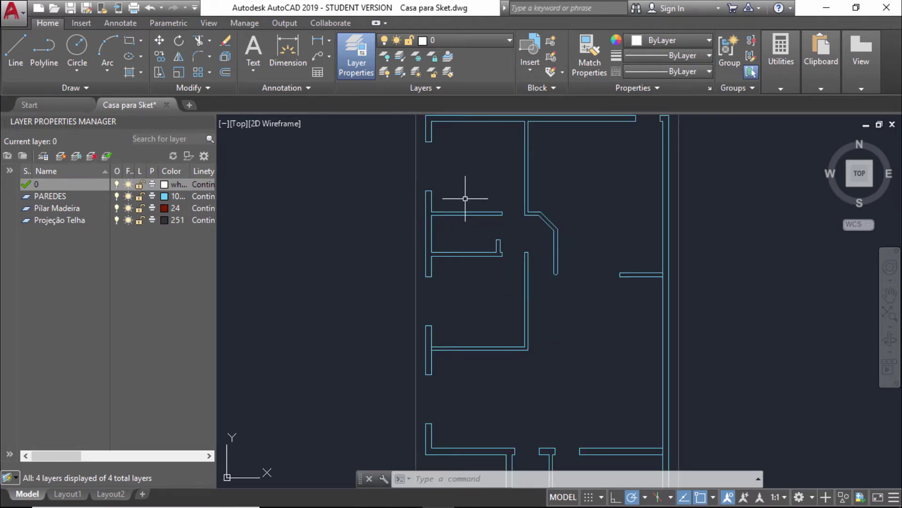
scroll(464, 196, "down", 2)
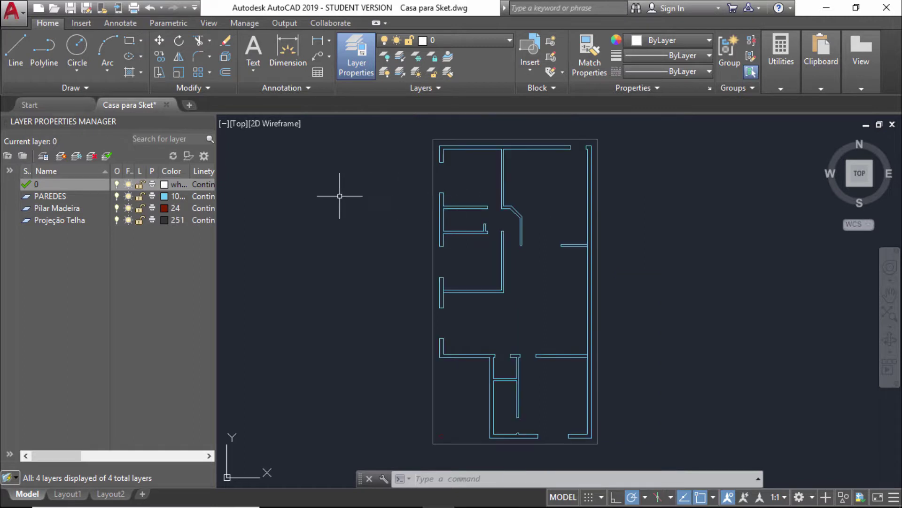
middle_click_drag(487, 197, 474, 197)
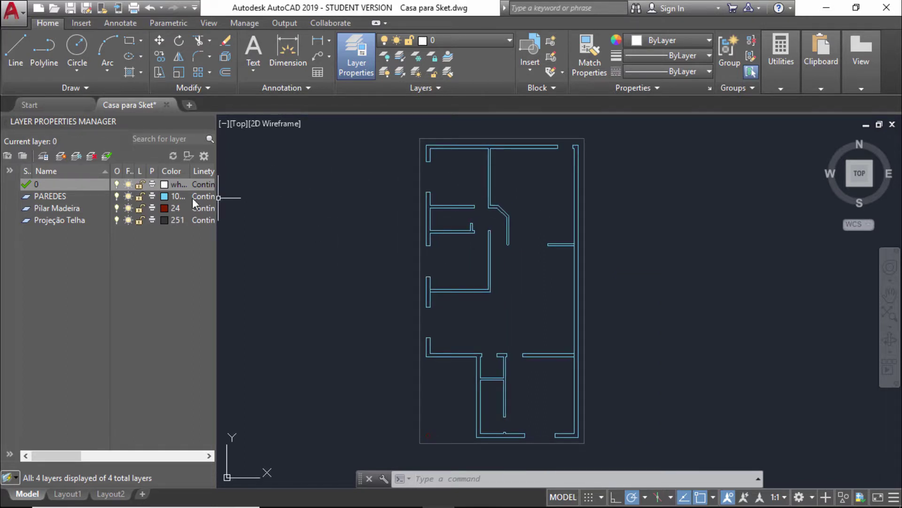
scroll(430, 392, "up", 6)
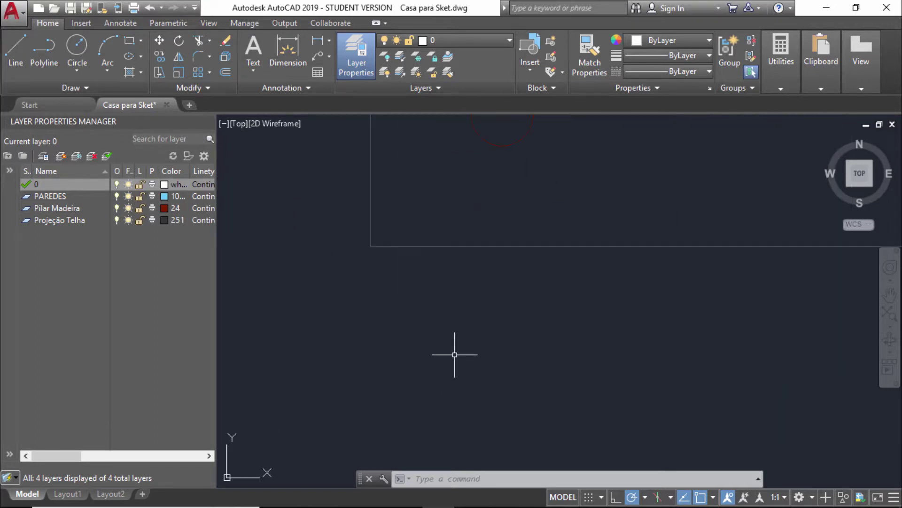
scroll(478, 244, "down", 3)
scroll(487, 230, "down", 5)
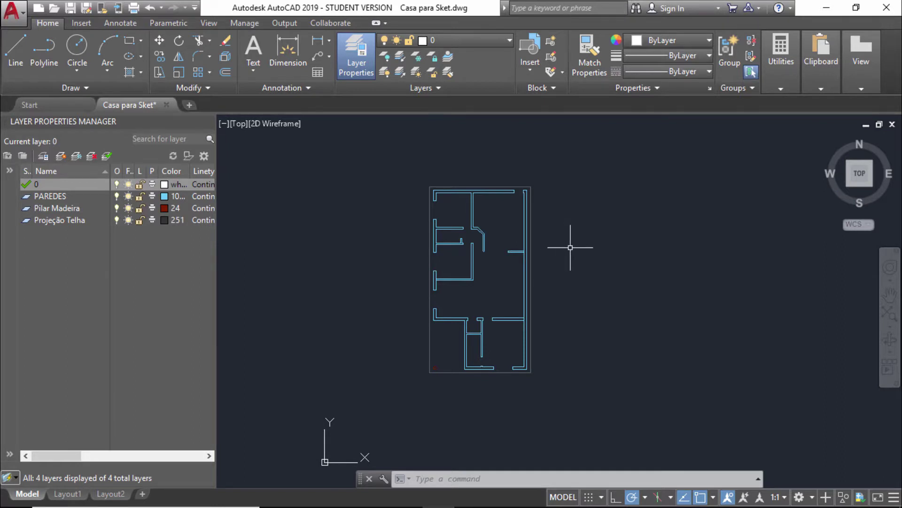
middle_click_drag(507, 220, 513, 198)
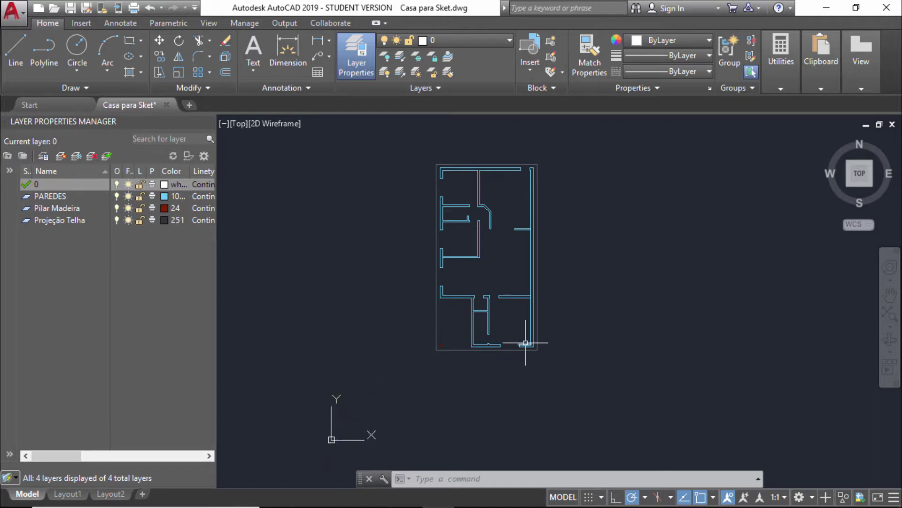
Draw a diagonal reference line from the origin 0,0,0 to a free point up and left of the floor plan
left_click(21, 52)
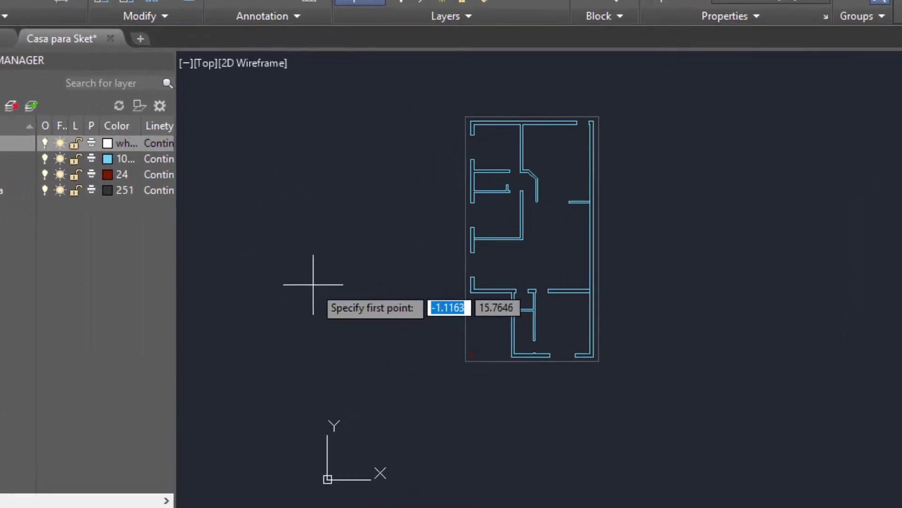
type("0,0,0")
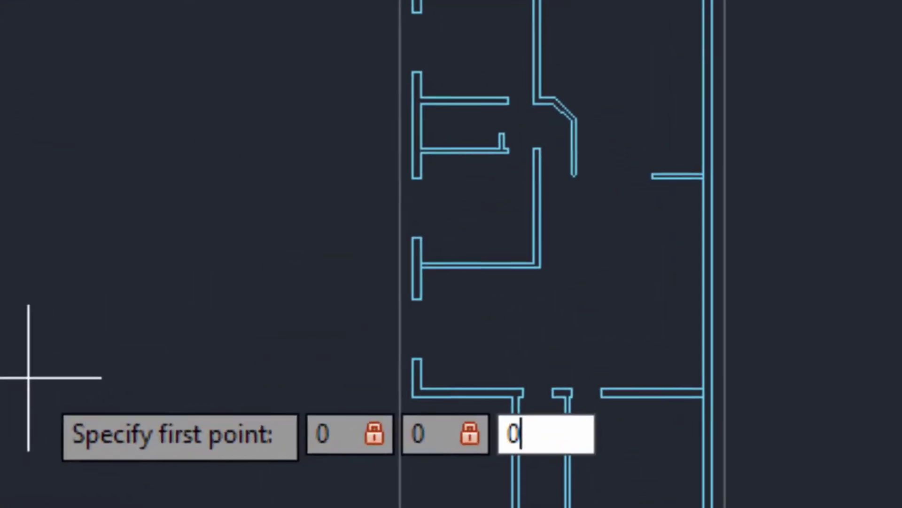
key("Return")
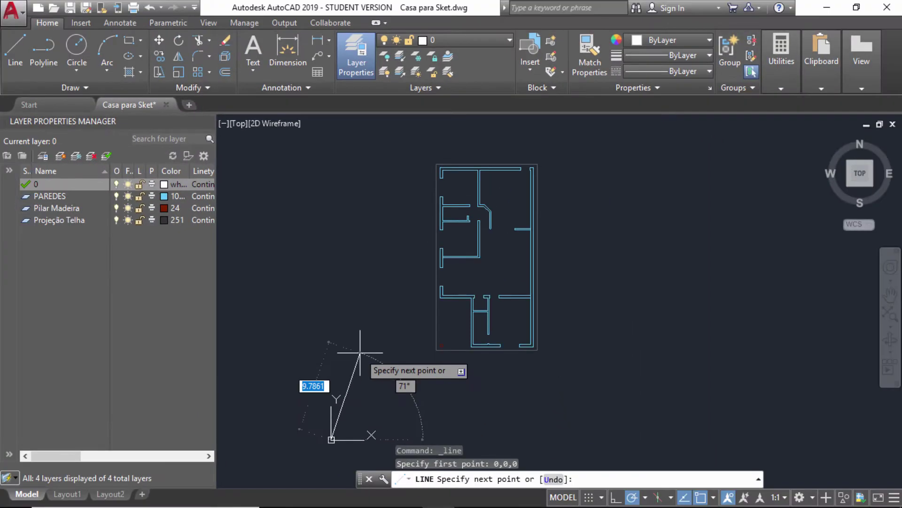
scroll(360, 351, "down", 2)
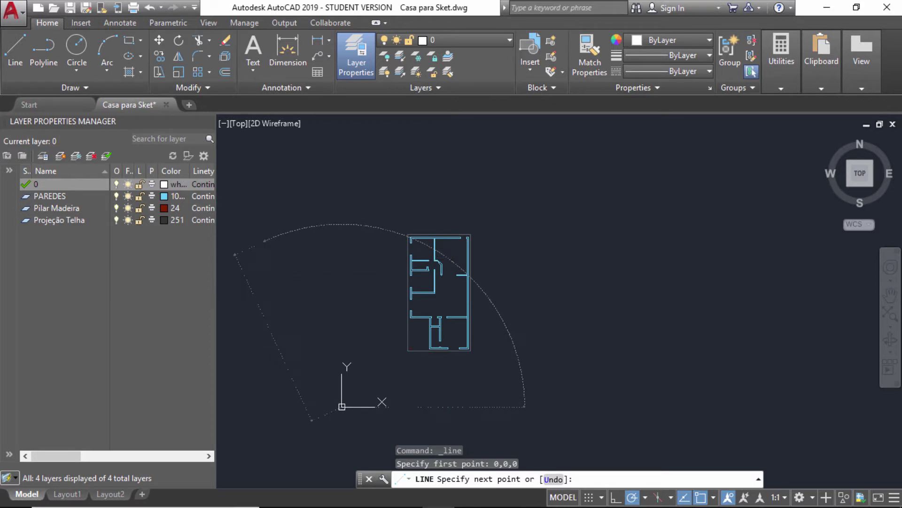
left_click(265, 241)
key("Escape")
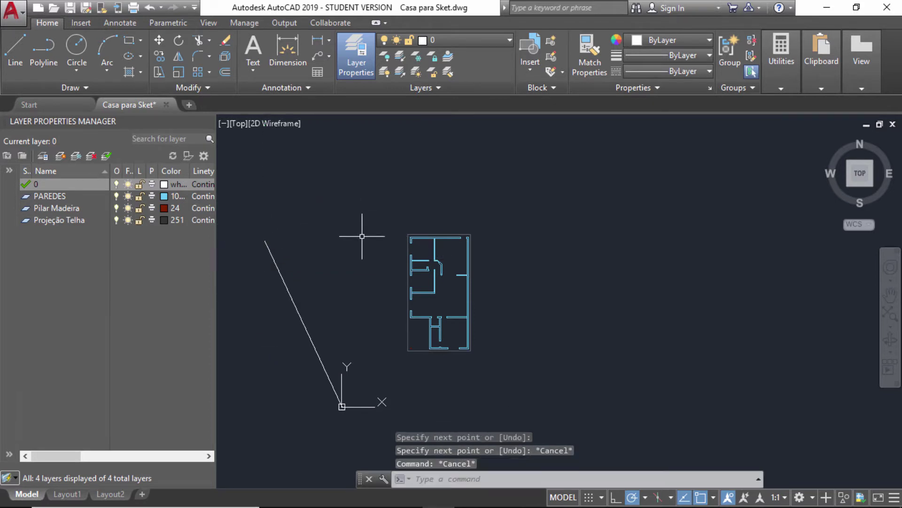
Move the entire floor plan from the lower-left corner of its outer outline to the reference line's start at the origin
left_click(377, 375)
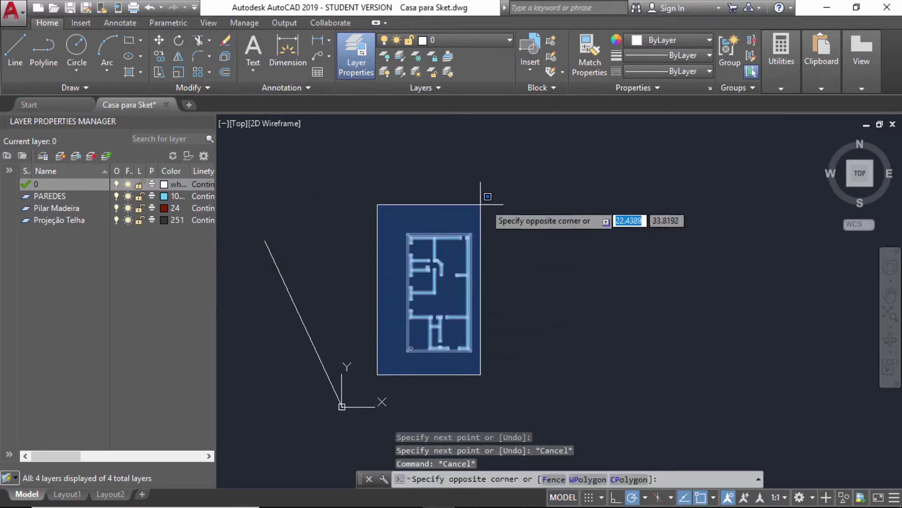
left_click(515, 200)
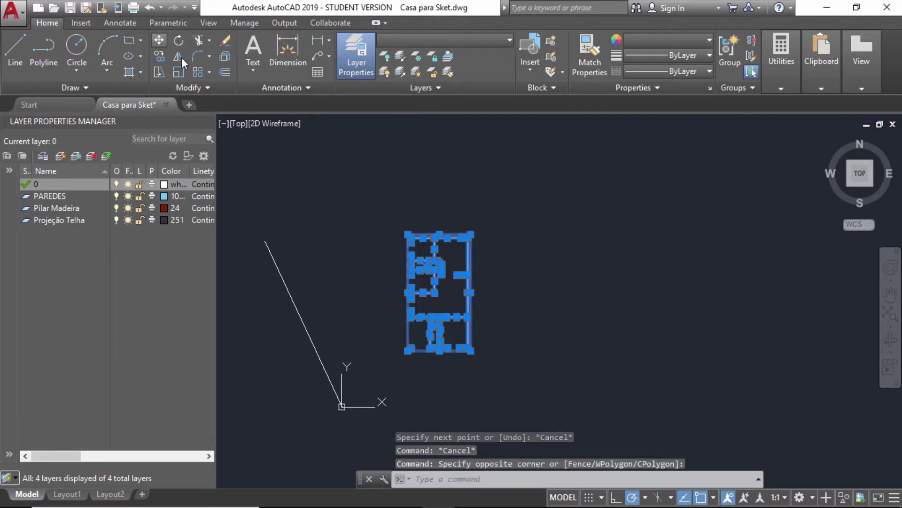
left_click(159, 40)
scroll(378, 359, "up", 8)
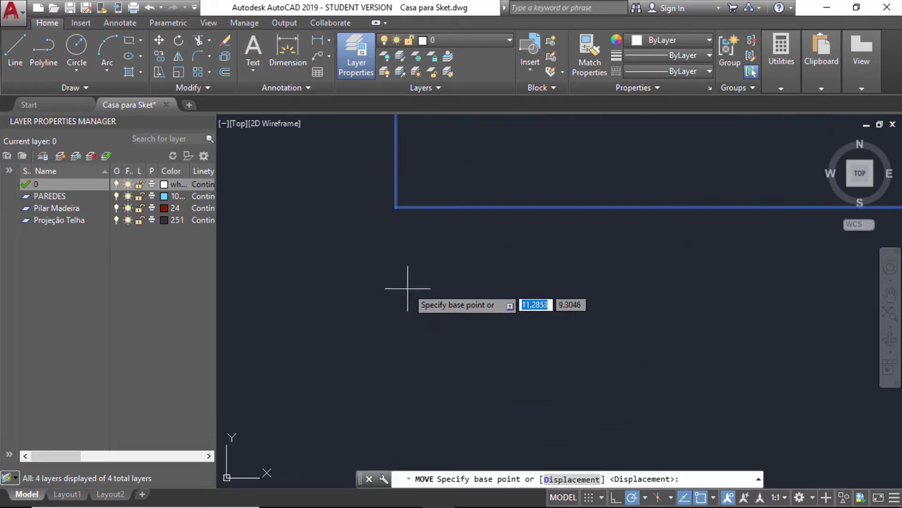
left_click(396, 206)
scroll(396, 206, "down", 3)
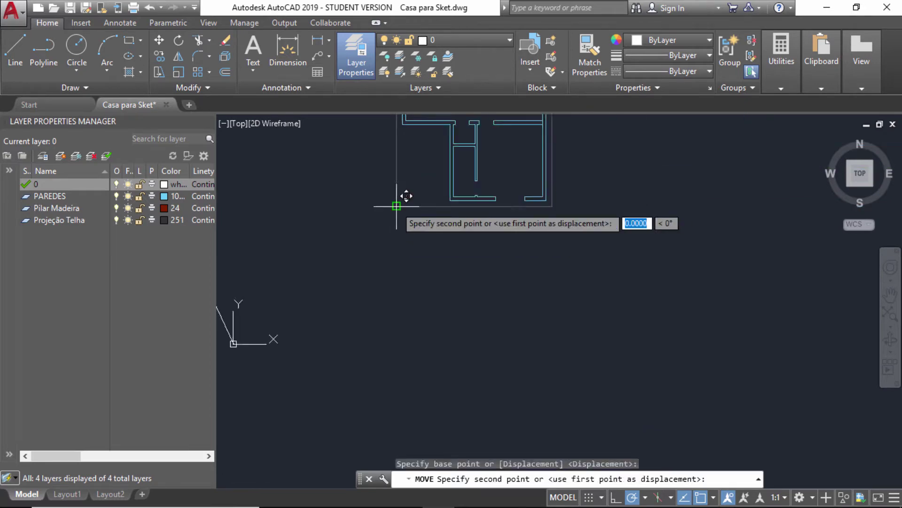
scroll(396, 206, "down", 2)
scroll(376, 225, "up", 8)
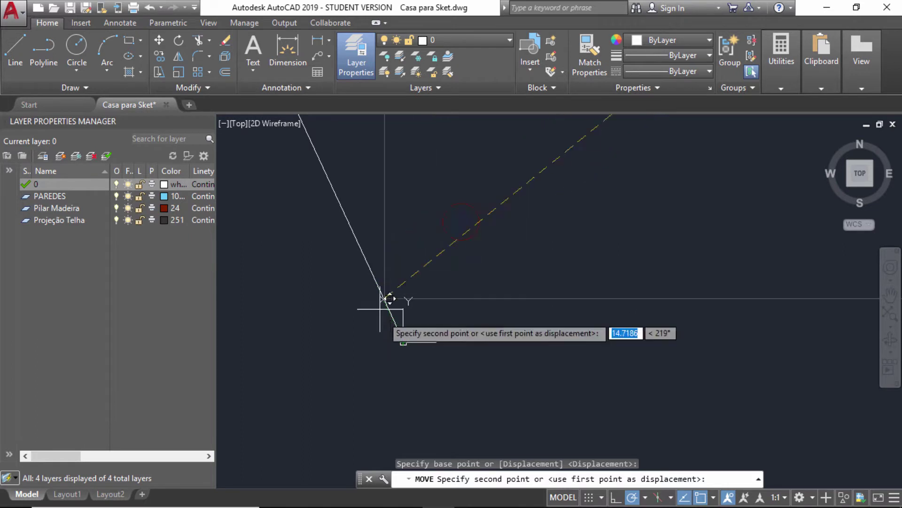
left_click(403, 342)
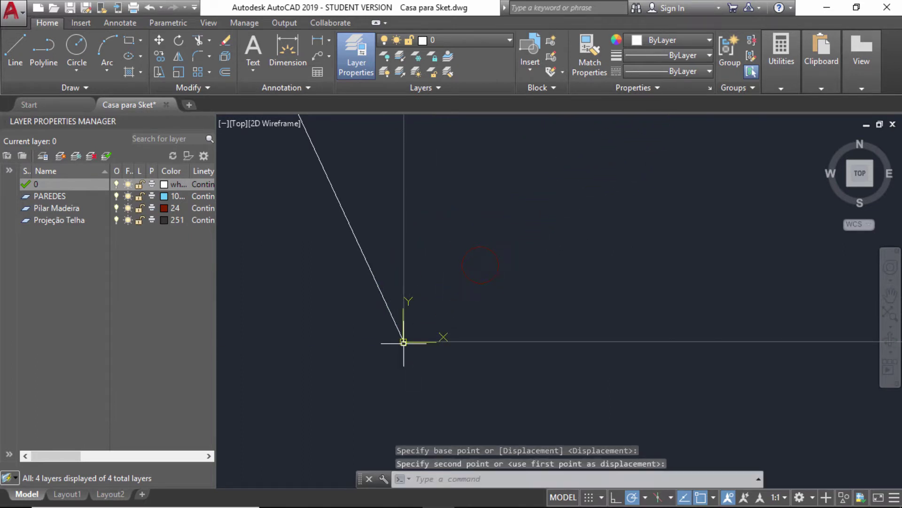
key("Escape")
key("Escape")
Erase the diagonal reference line beside the floor plan
scroll(412, 289, "down", 5)
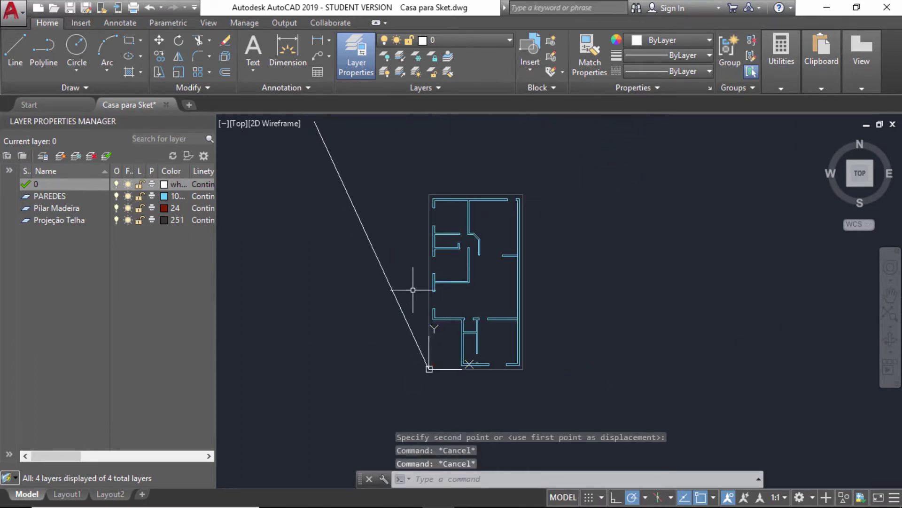
left_click(384, 219)
left_click(318, 250)
key("Delete")
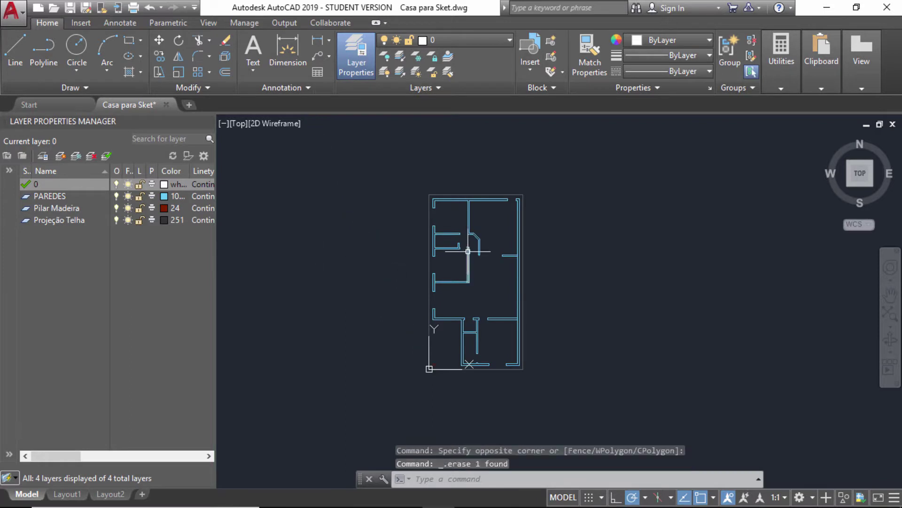
scroll(468, 252, "up", 2)
middle_click_drag(461, 280, 462, 306)
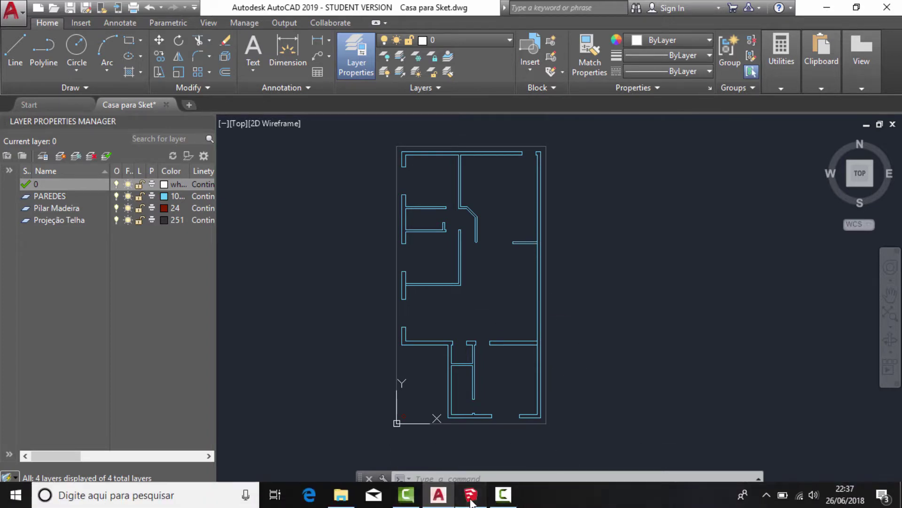
Switch to SketchUp and select the standing human figure near the origin
left_click(471, 495)
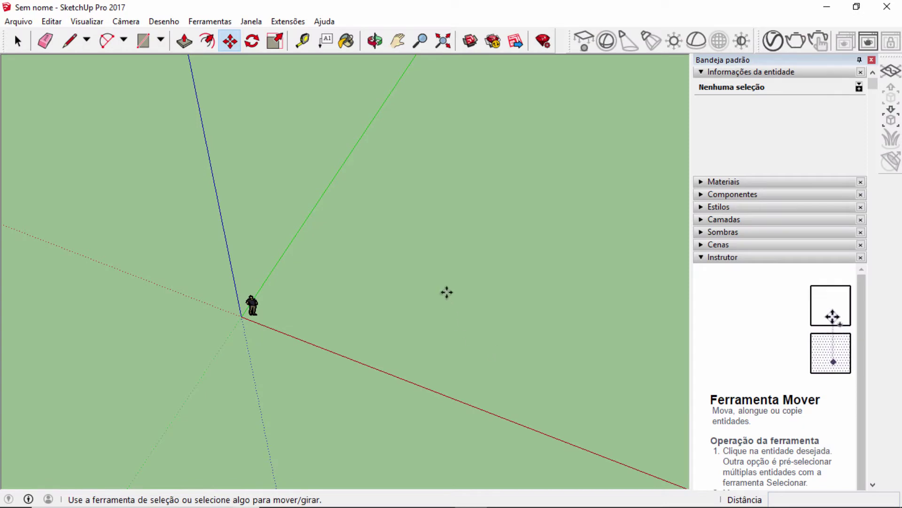
middle_click_drag(337, 335, 338, 260)
scroll(280, 342, "up", 4)
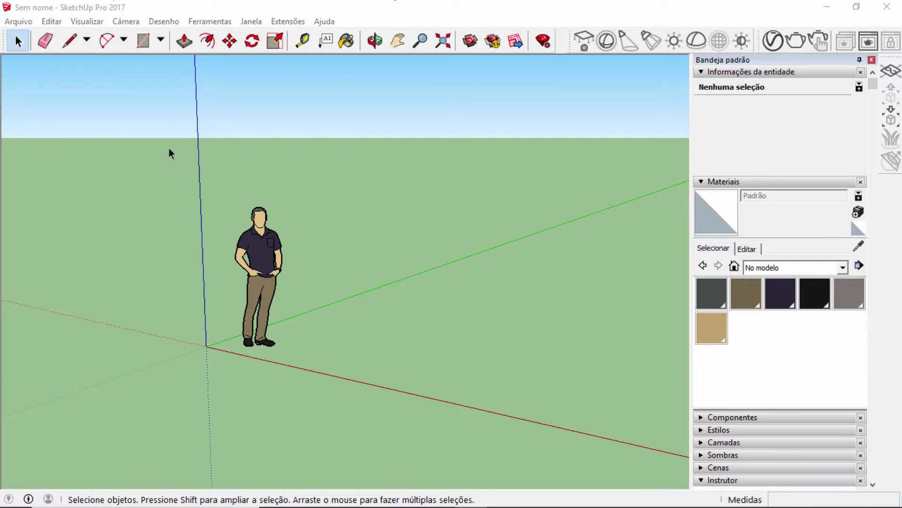
left_click_drag(214, 381, 353, 123)
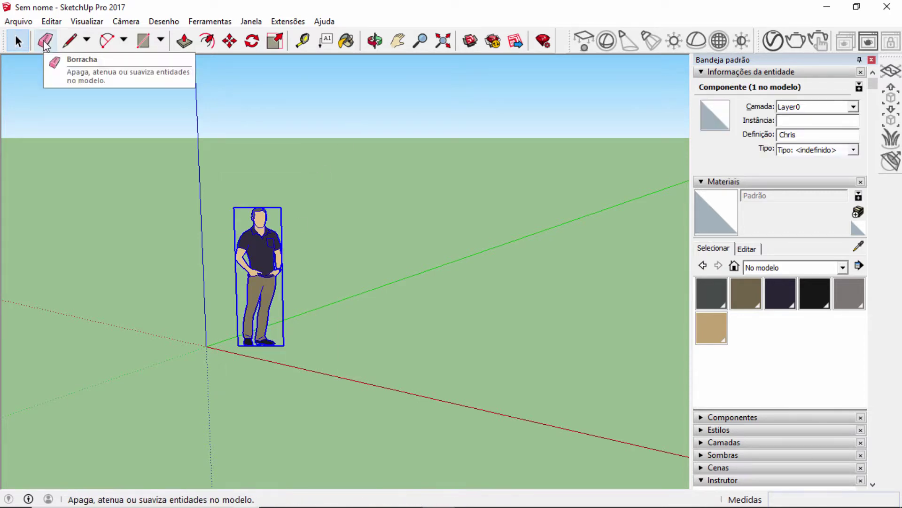
Draw a narrow upright triangle about 1.58 m tall beside the human figure with the Line tool and erase it
left_click(71, 41)
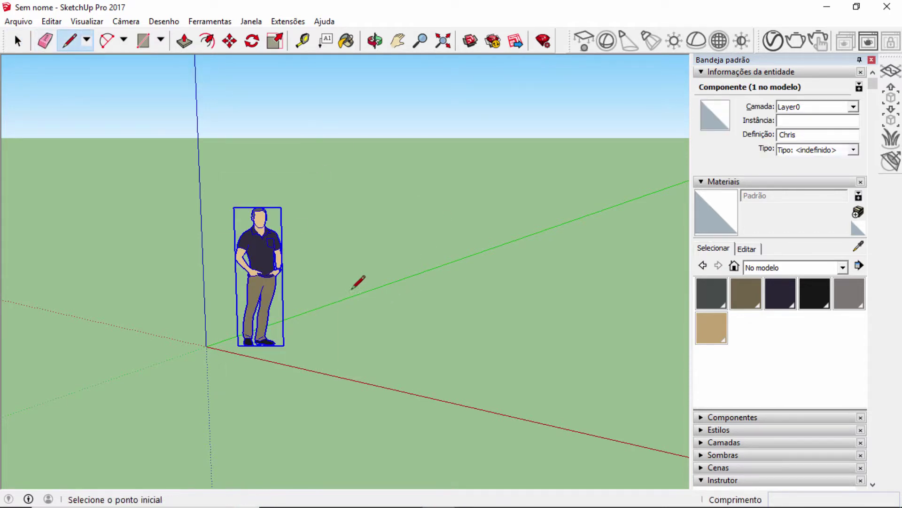
left_click(346, 332)
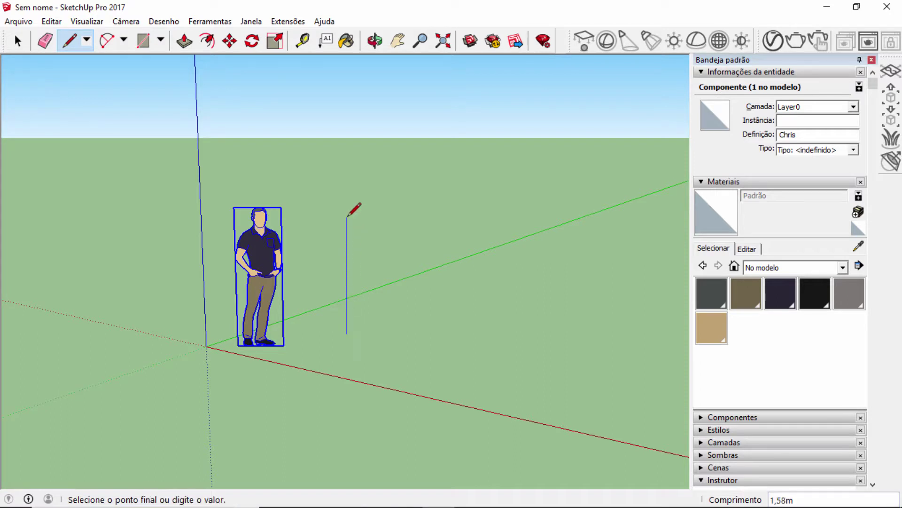
left_click(347, 217)
left_click(379, 219)
left_click(346, 332)
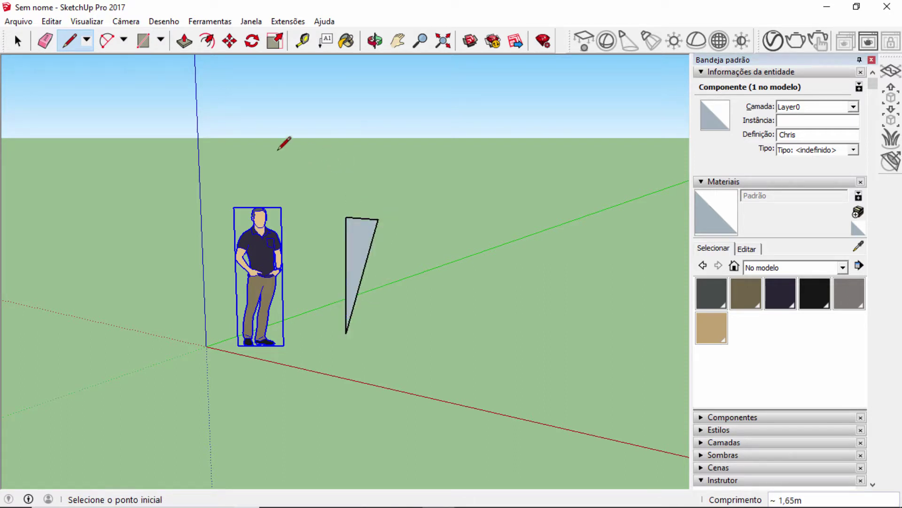
left_click(46, 42)
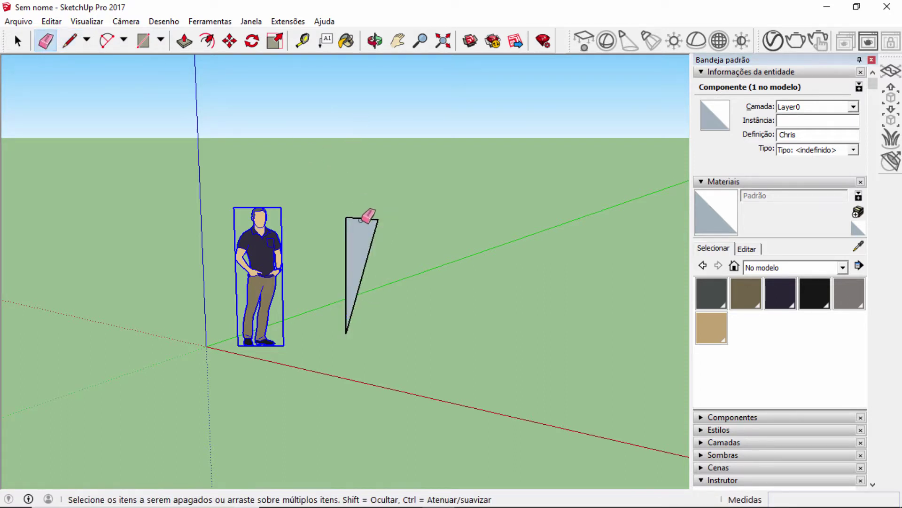
mouse_move(368, 215)
left_mouse_down()
mouse_move(353, 225)
mouse_move(382, 227)
left_mouse_up()
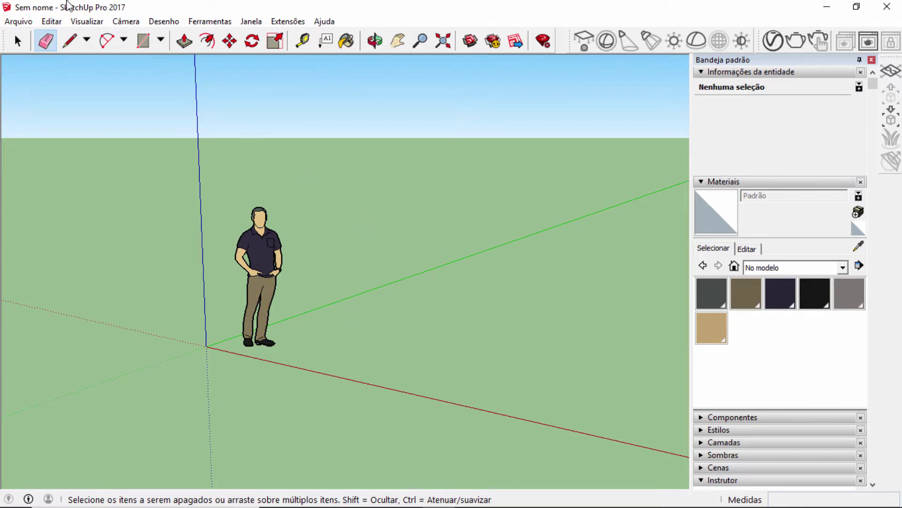
left_click(123, 40)
left_click(124, 40)
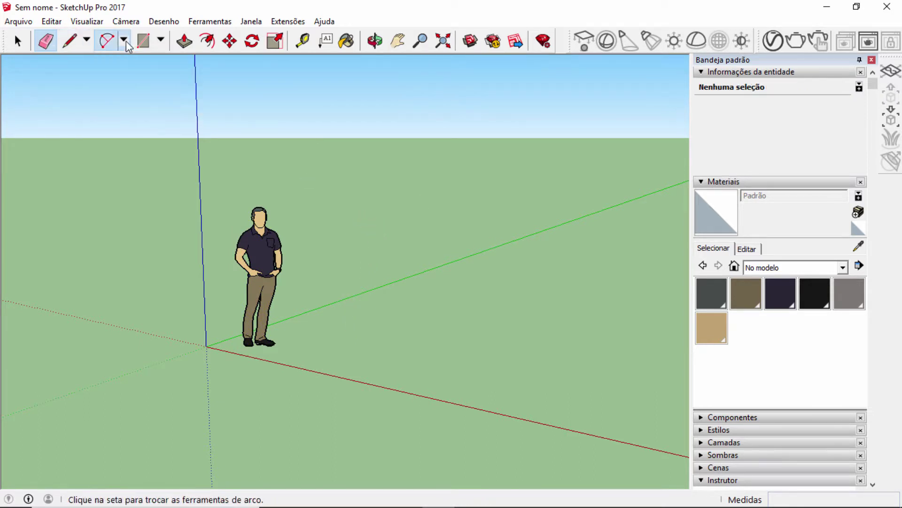
left_click(160, 40)
left_click(161, 40)
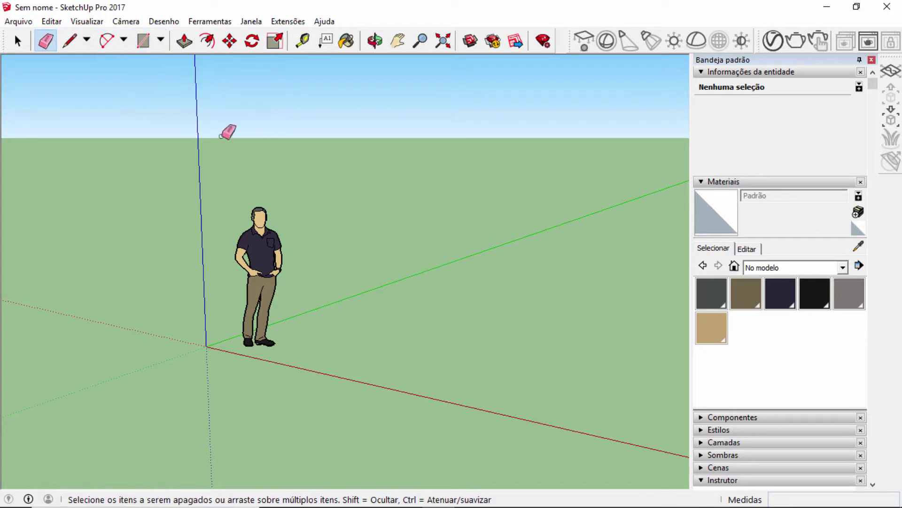
left_click(160, 41)
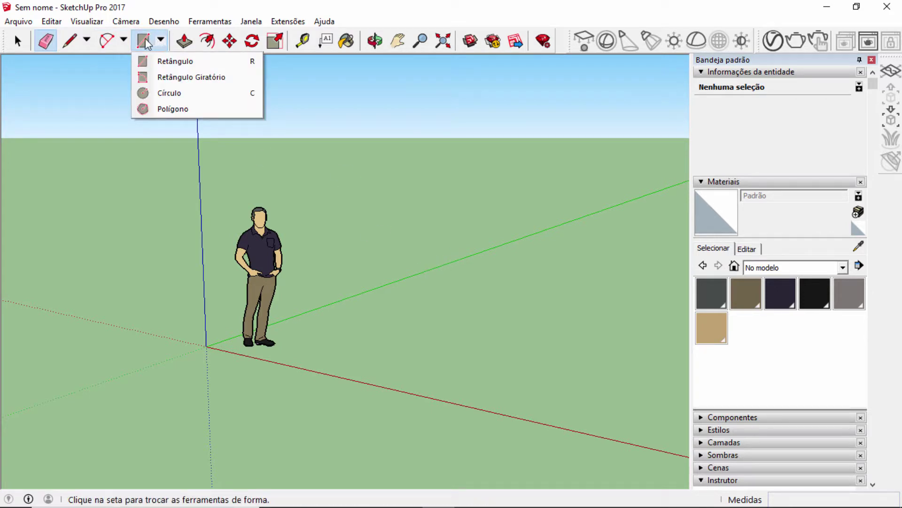
left_click(160, 40)
left_click(143, 40)
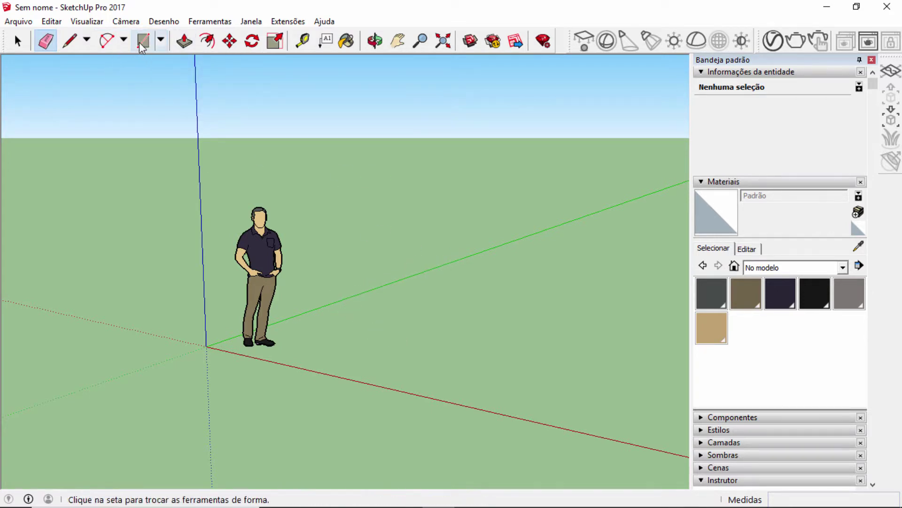
Draw a rectangle about 1.82 by 1.76 m on the ground beside the human figure and pull it up 1 m into a box
left_click(340, 299)
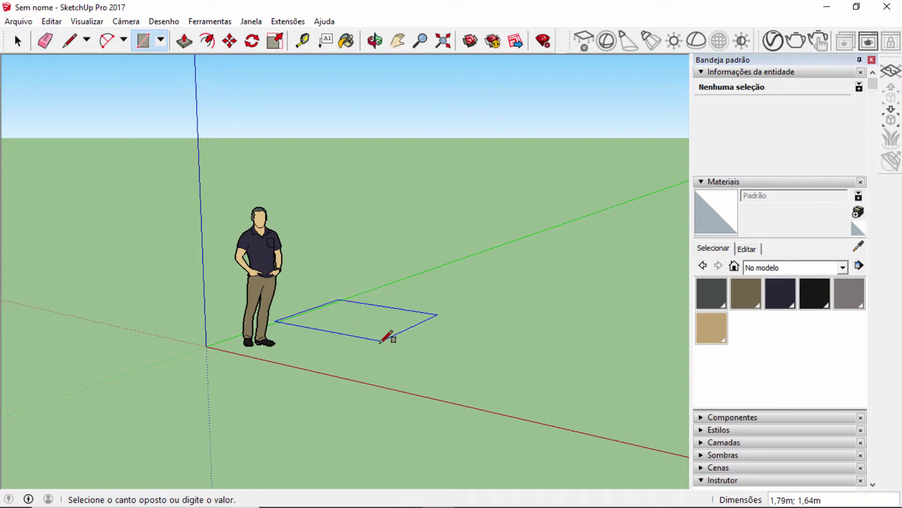
left_click(381, 342)
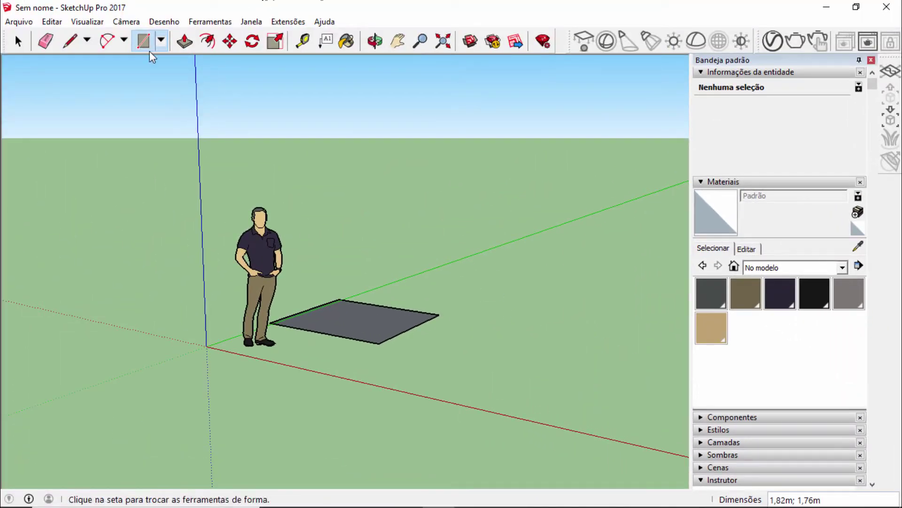
left_click(184, 41)
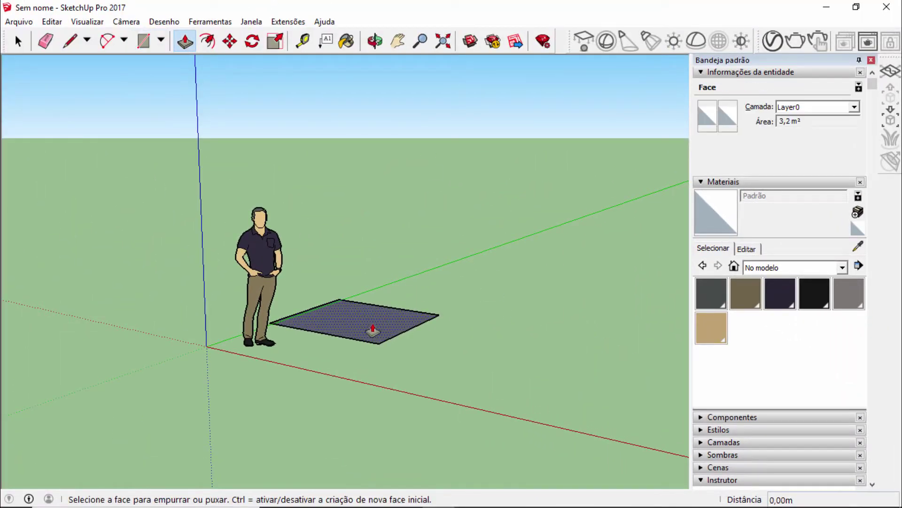
left_click(373, 329)
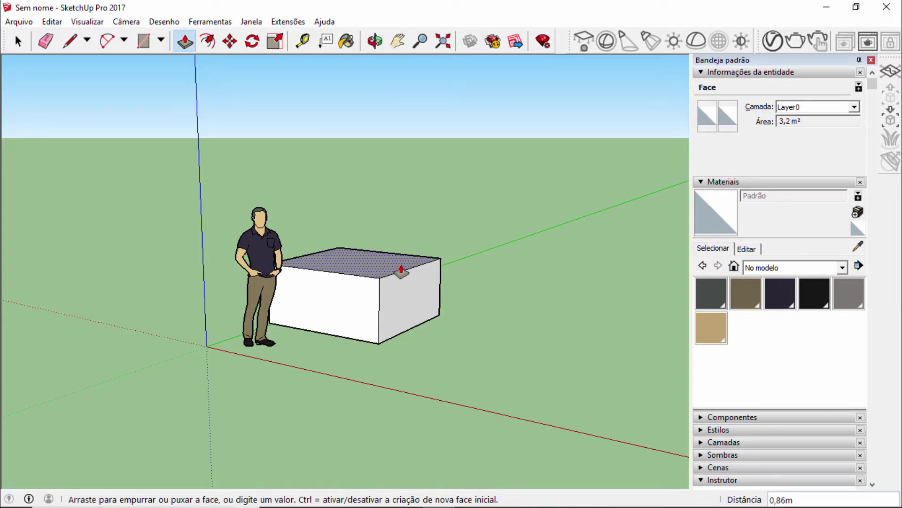
type("1")
key("Return")
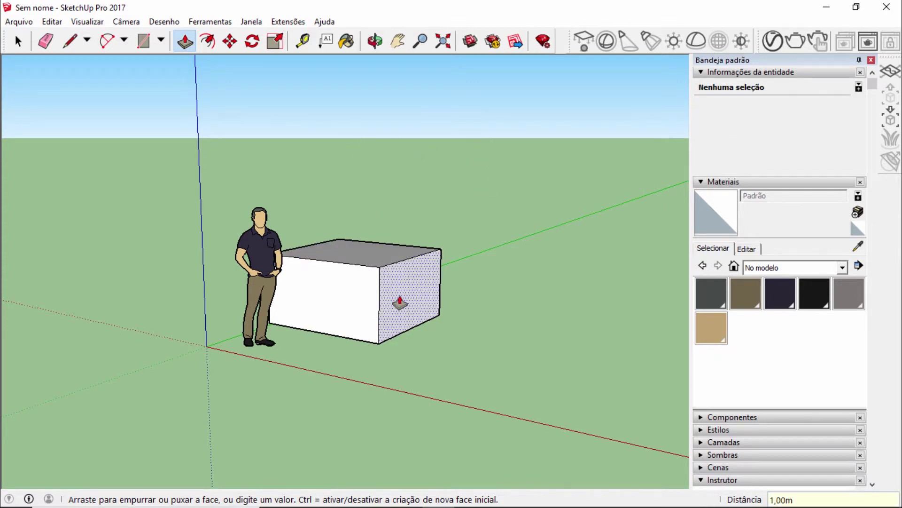
Stretch the box by moving its side face away from the human figure about 0.32 m with the Move tool
middle_click_drag(397, 299, 373, 318)
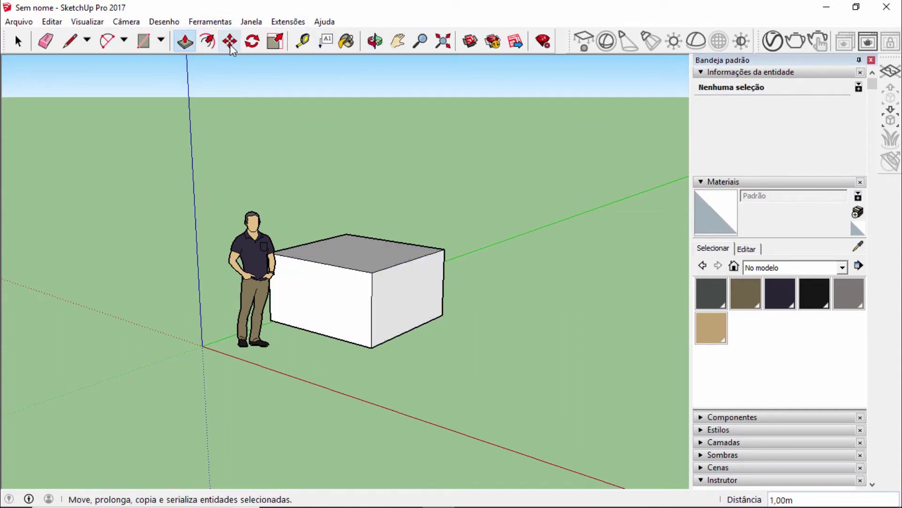
left_click(230, 41)
left_click(403, 292)
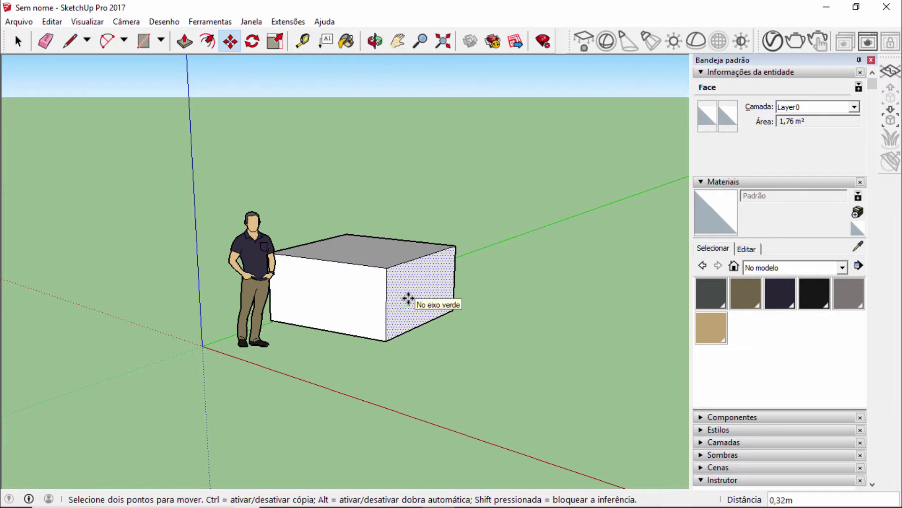
left_click(408, 298)
Select the entire box and move it freely toward the red axis beside the human figure
middle_click_drag(409, 298, 350, 347)
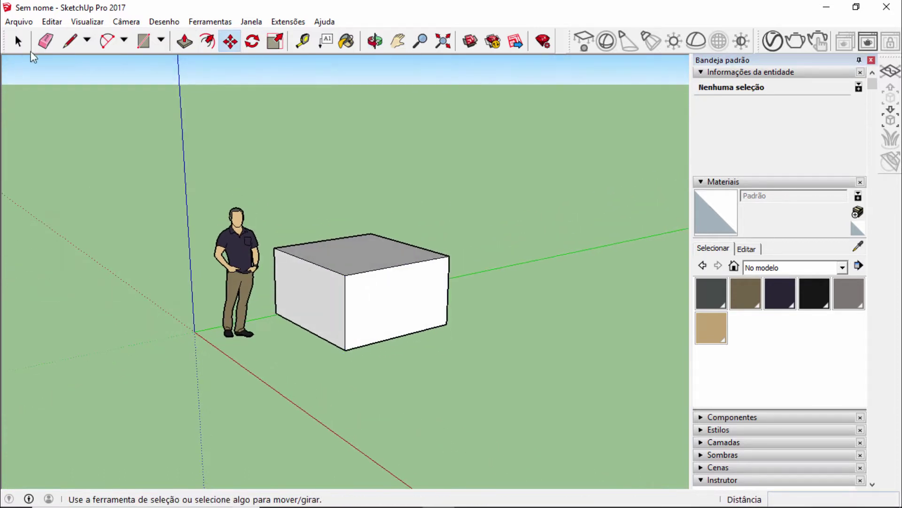
key("space")
left_click_drag(255, 413, 512, 156)
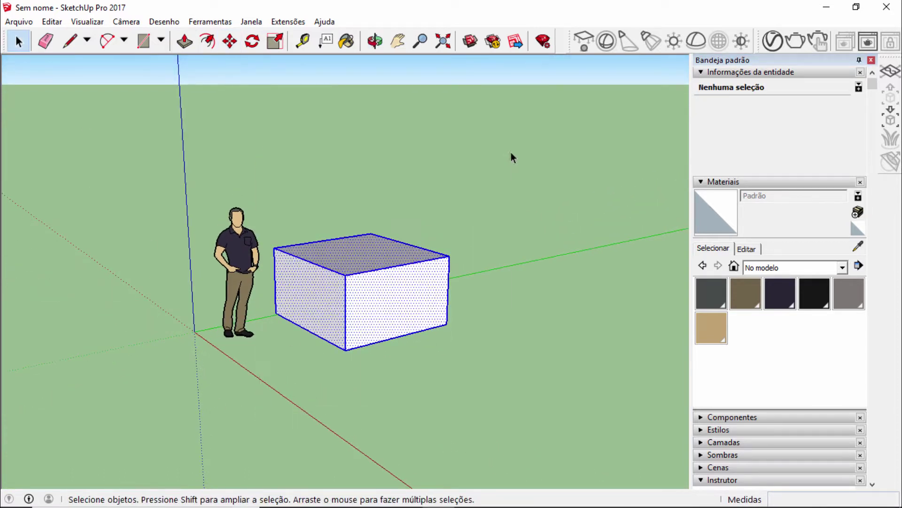
left_click(230, 41)
left_click(351, 248)
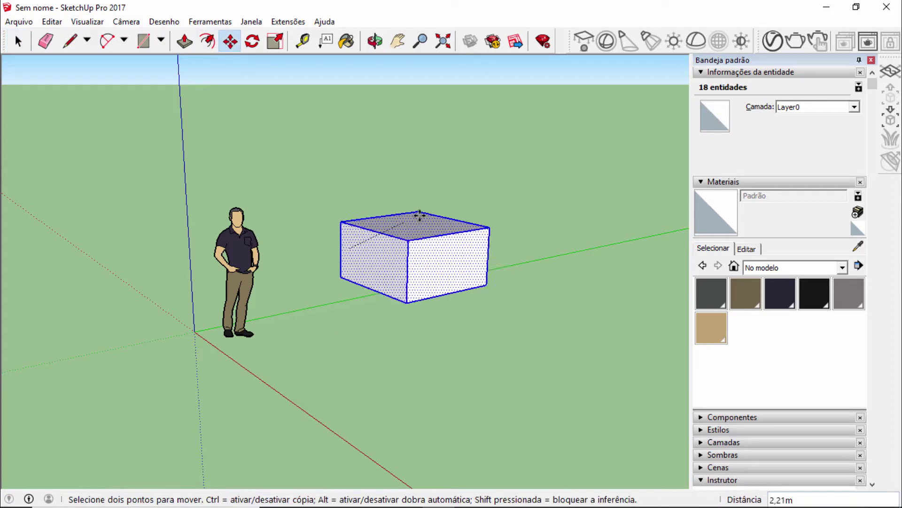
left_click(342, 184)
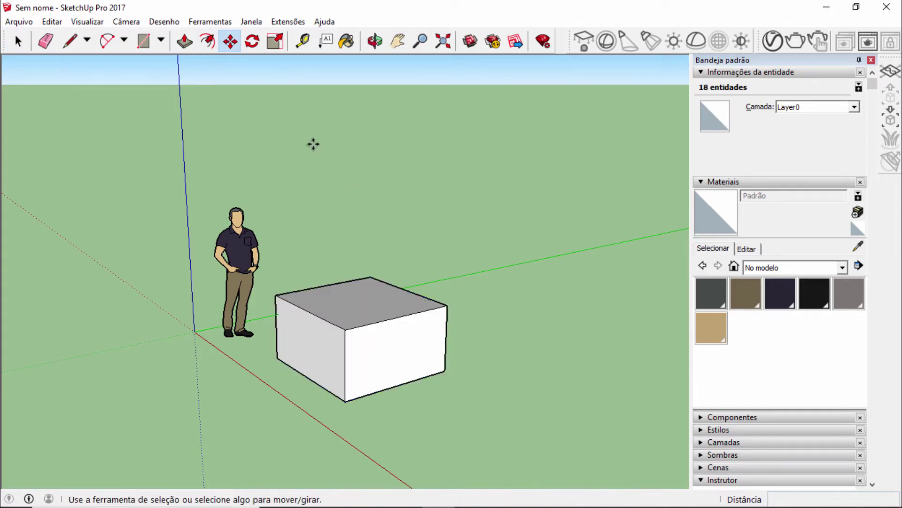
Select the entire box and rotate it 90° about a vertical axis through its top face
middle_click_drag(371, 345, 319, 71)
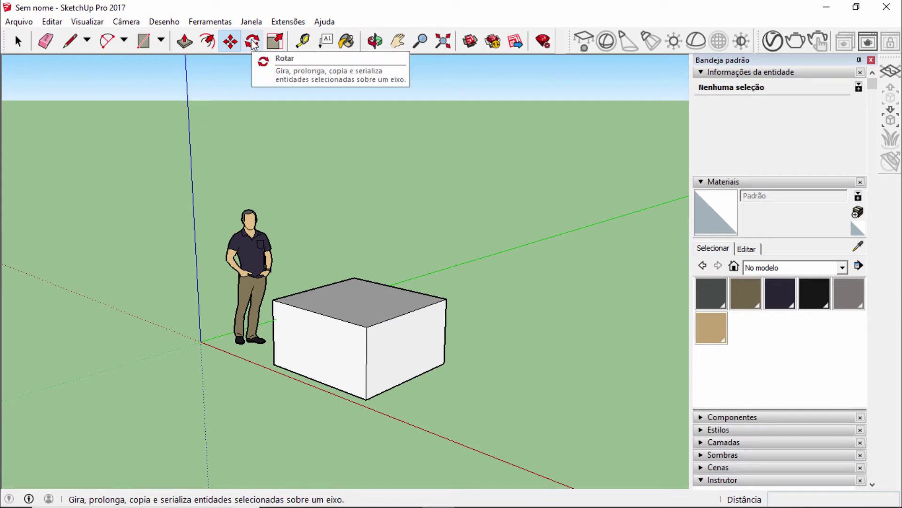
left_click(18, 43)
left_click_drag(274, 416, 487, 238)
left_click_drag(293, 394, 480, 226)
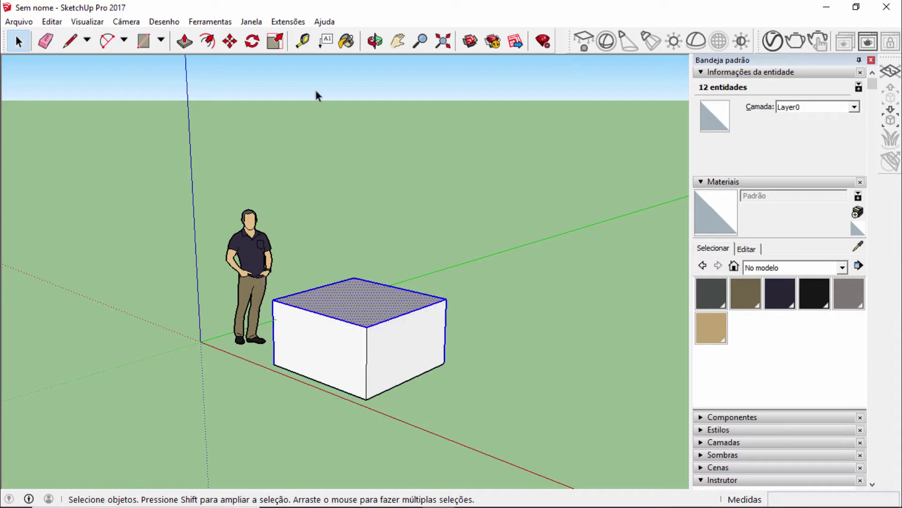
left_click_drag(258, 412, 481, 244)
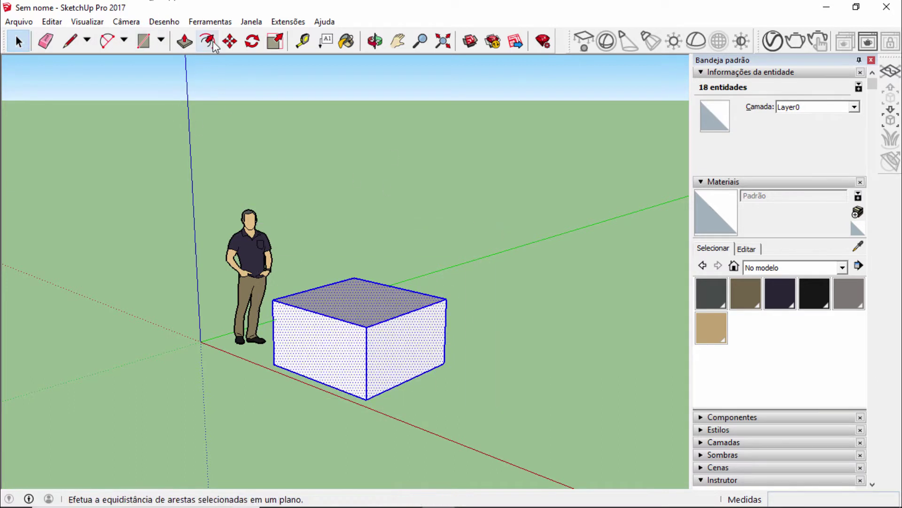
left_click(252, 42)
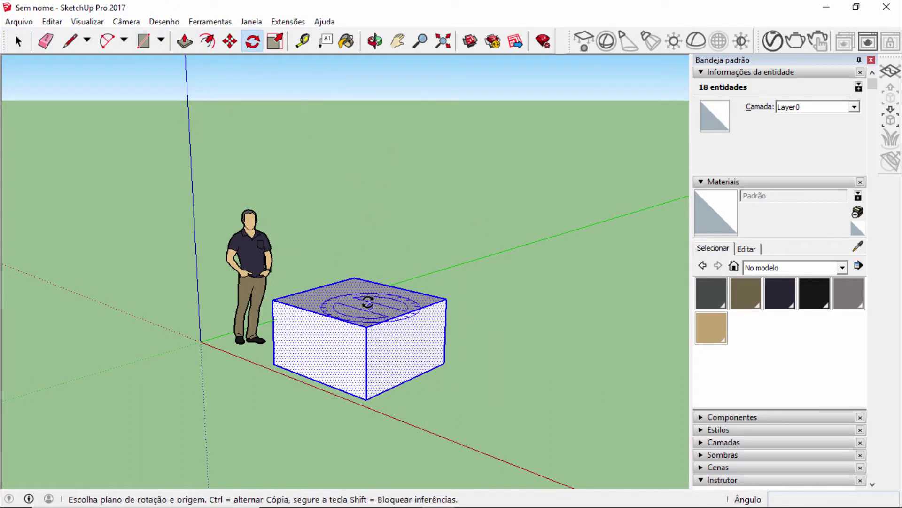
left_click(358, 296)
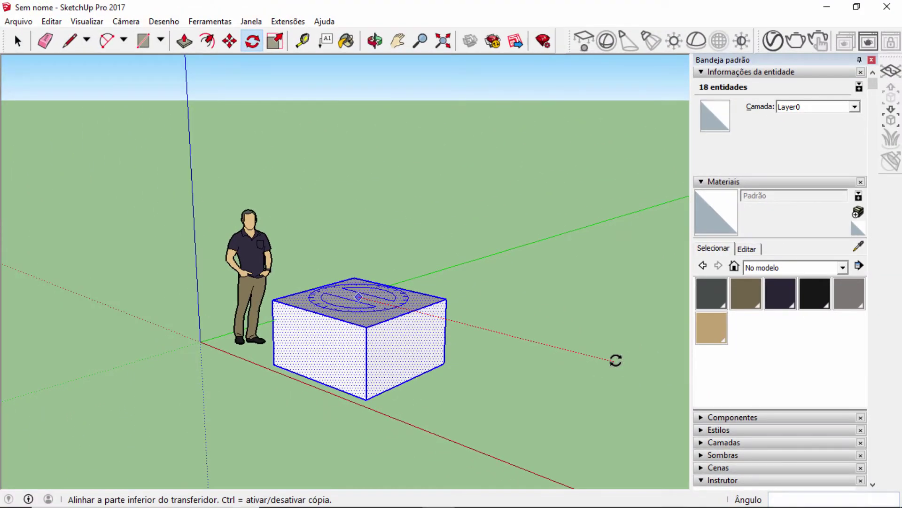
left_click(615, 359)
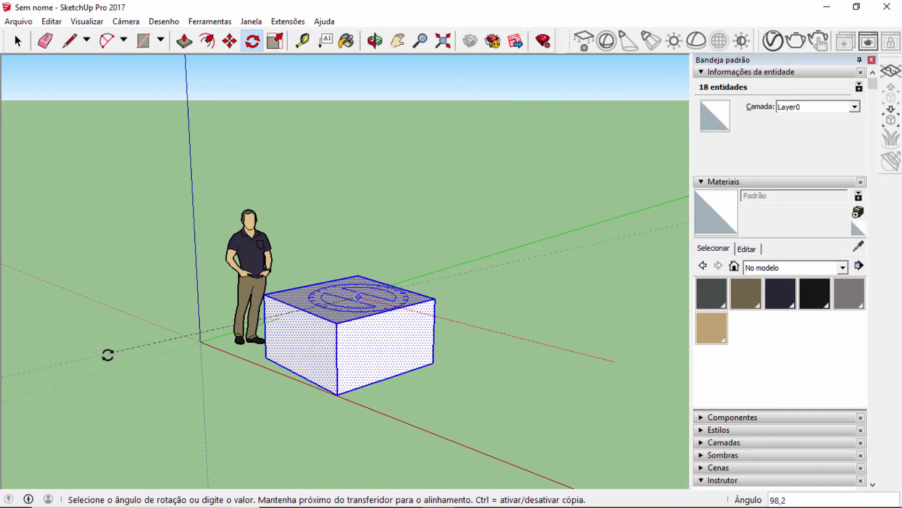
left_click(83, 378)
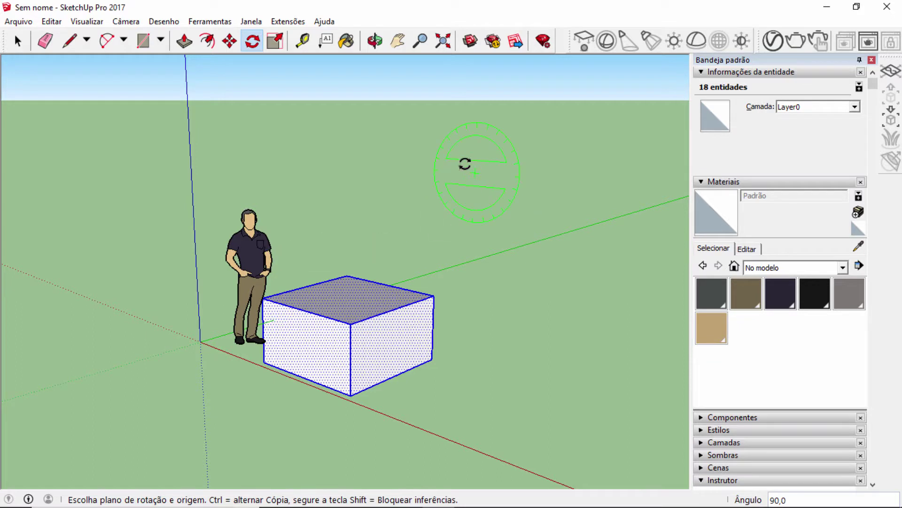
Draw an open chain of four connected lines in space from the box's top corner, the first about 3.85 m long
left_click(75, 44)
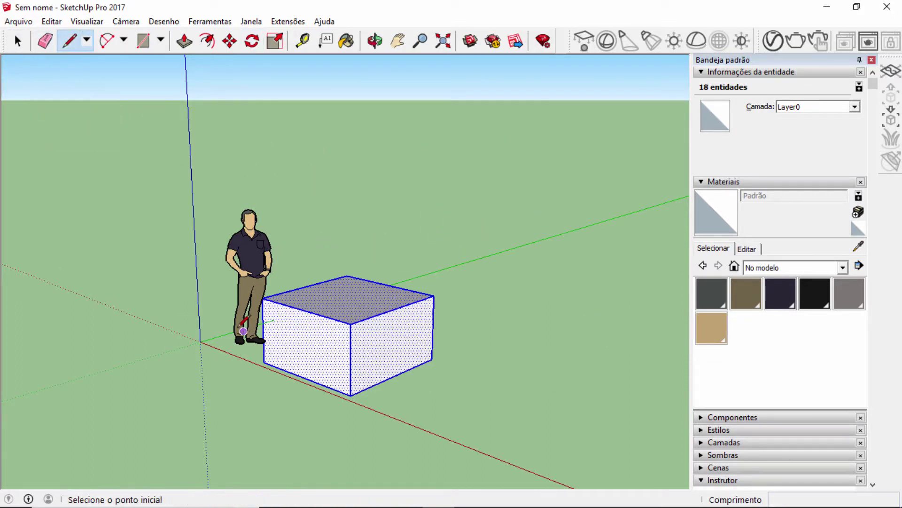
left_click(434, 295)
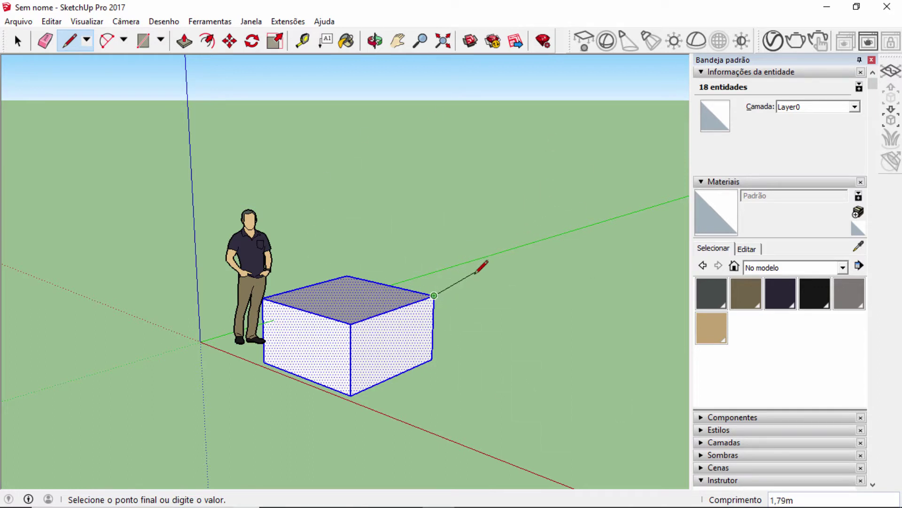
scroll(470, 269, "down", 3)
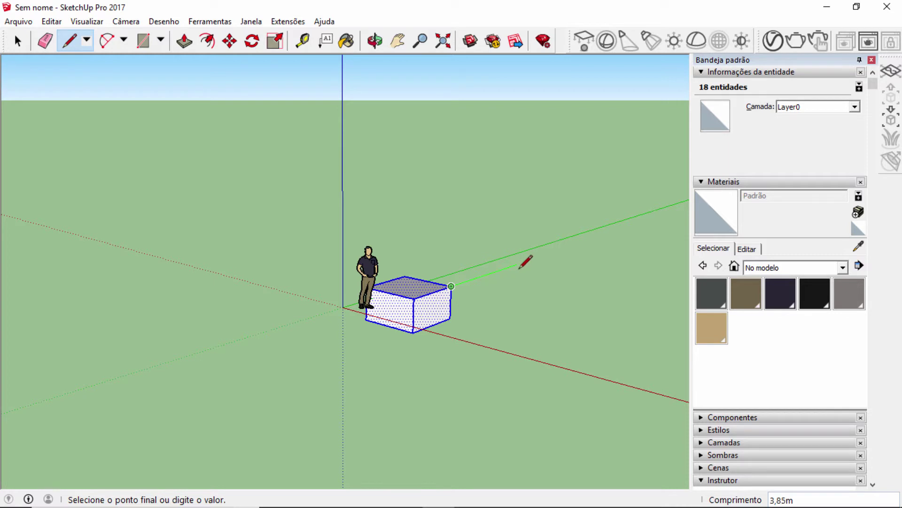
left_click(639, 285)
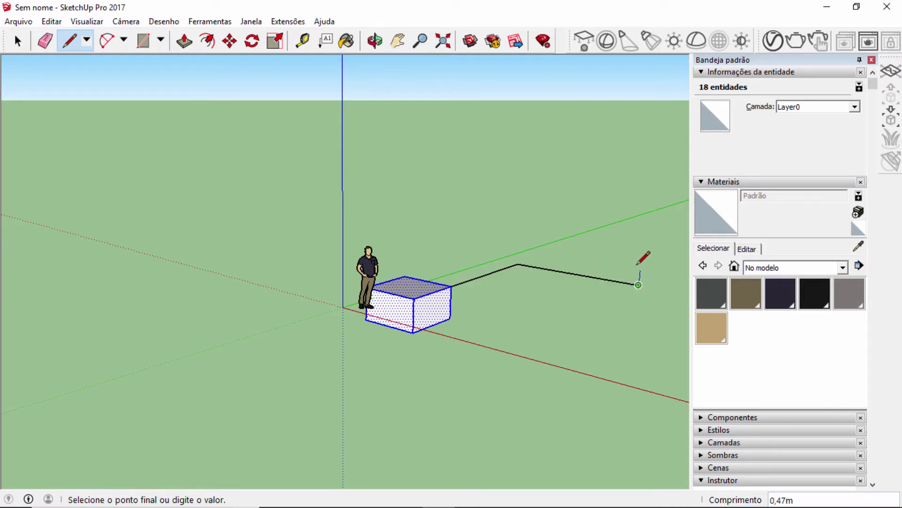
left_click(650, 172)
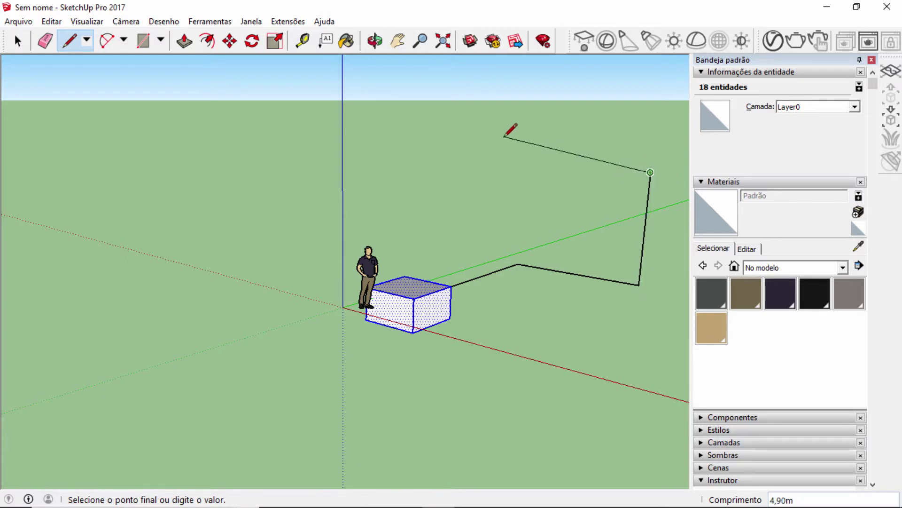
left_click(491, 113)
key("Escape")
middle_click_drag(484, 257, 510, 292)
key("l")
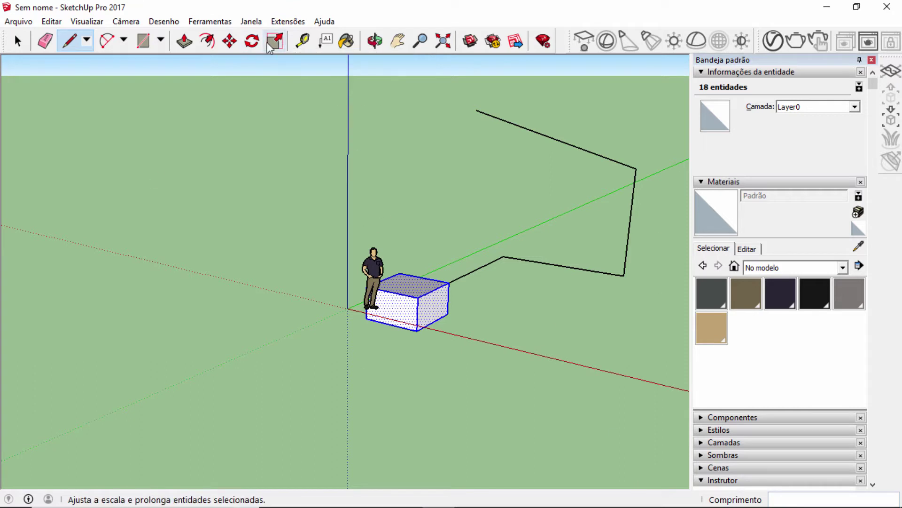
Measure the top edge of the box's side face with the Tape Measure tool
left_click(302, 41)
scroll(423, 286, "up", 5)
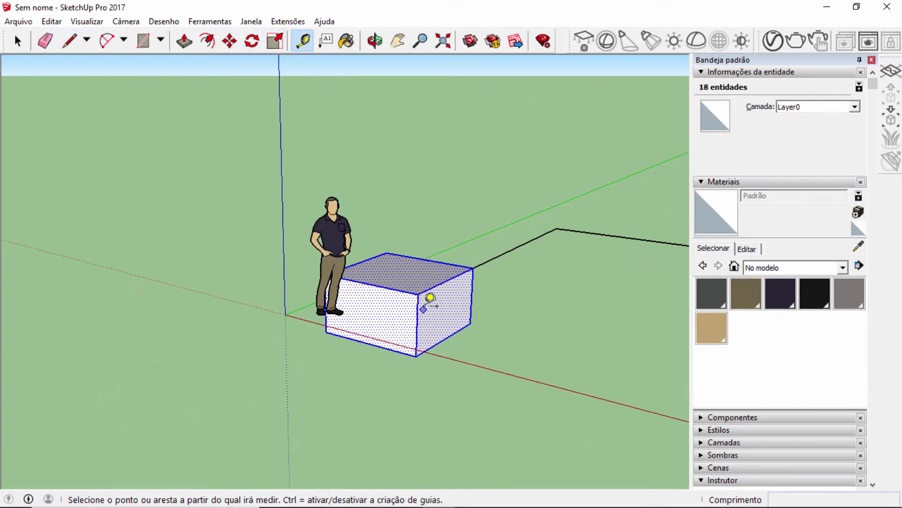
left_click(417, 292)
left_click(484, 258)
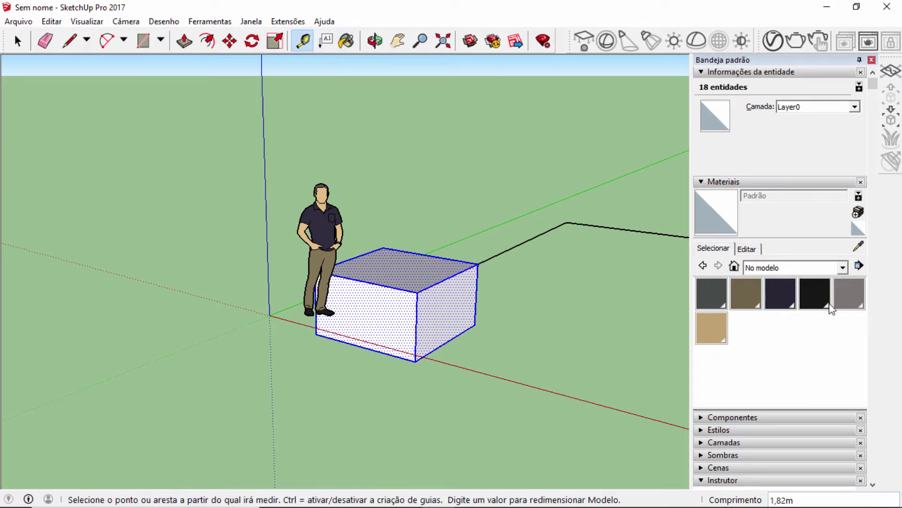
Paint the whole box with the dark grey Chris_Hair material and its top face with the brown Chris_Pants material
left_click(347, 41)
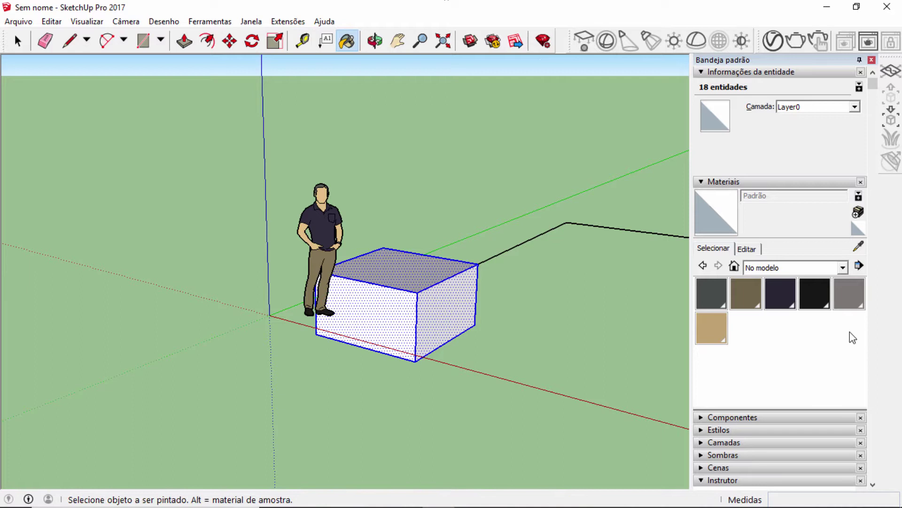
left_click(712, 292)
left_click(421, 269)
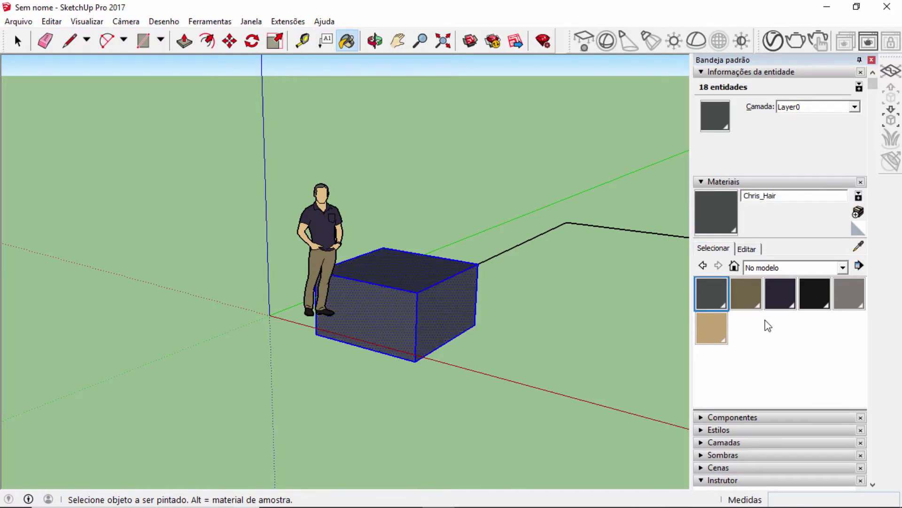
left_click(17, 41)
left_click(618, 140)
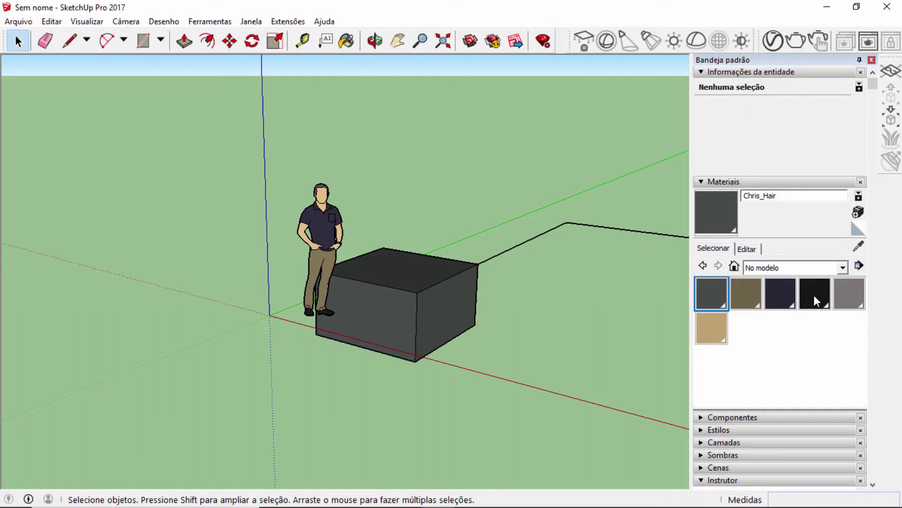
left_click(747, 289)
left_click(424, 269)
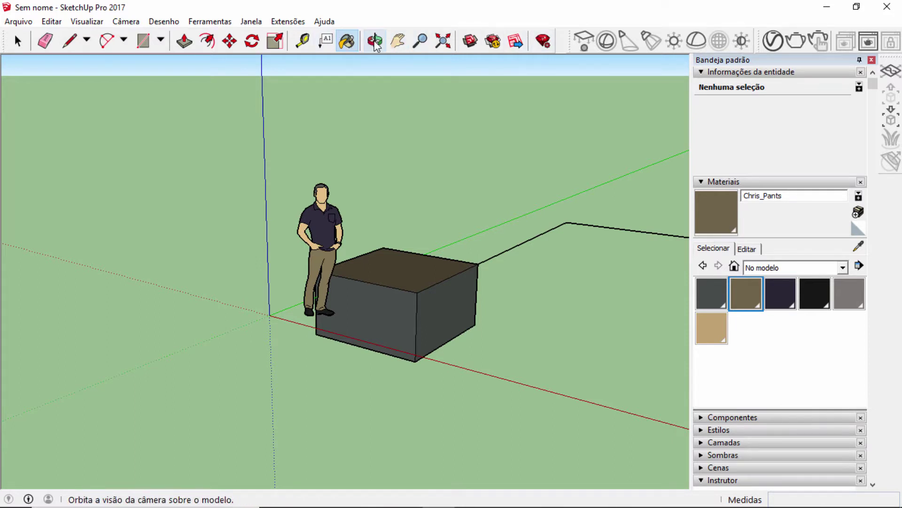
left_click(398, 42)
left_click_drag(465, 175, 361, 222)
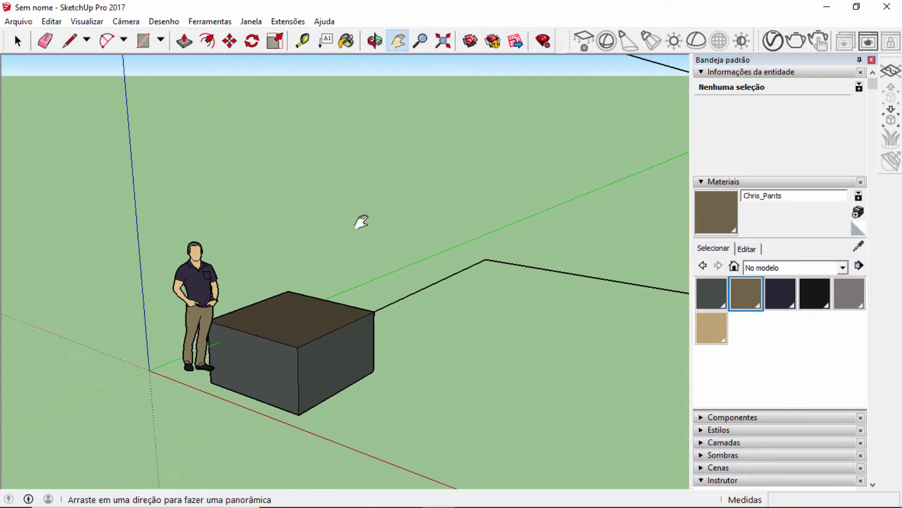
left_click(444, 41)
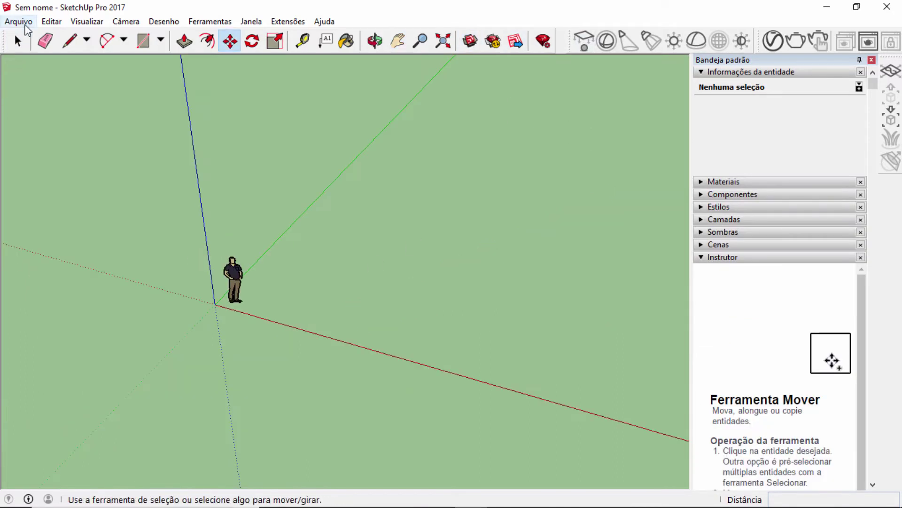
Import the AutoCAD drawing "Casa para Sket" using the AutoCAD (*.dwg, *.dxf) file type and dismiss the import summary
left_click(21, 23)
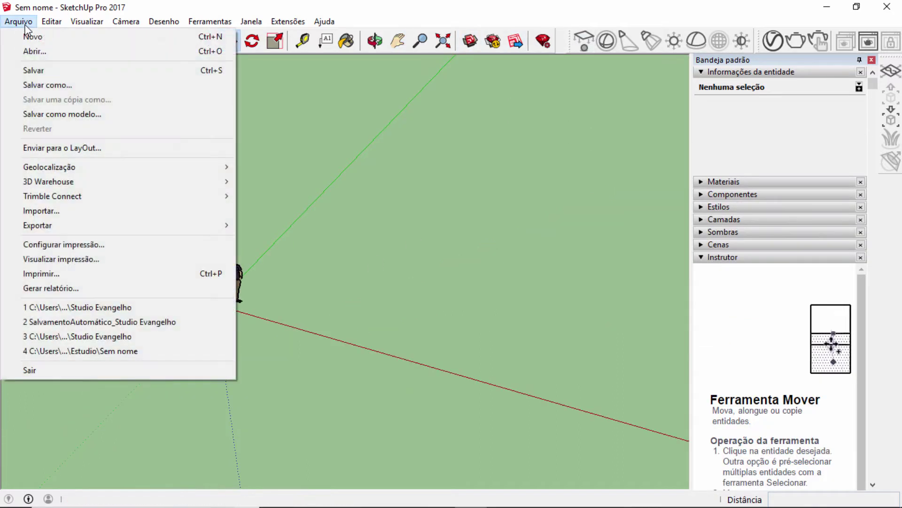
left_click(43, 212)
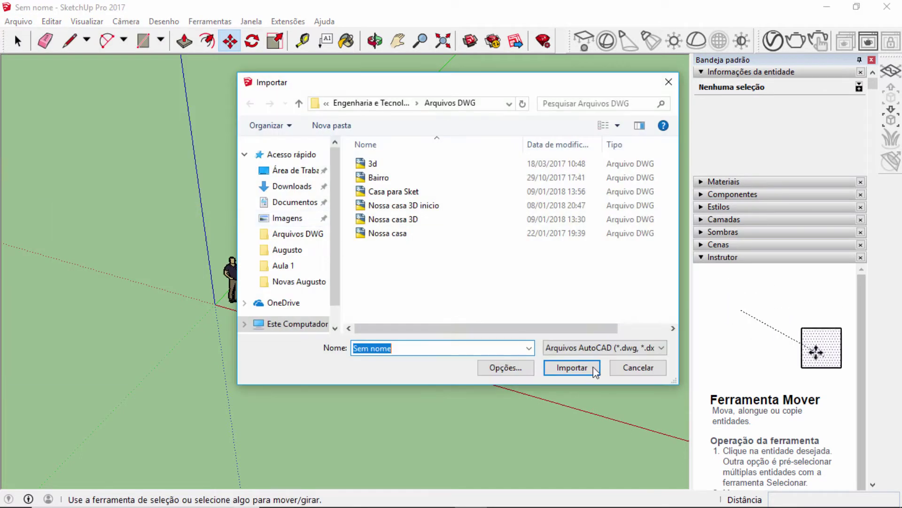
left_click(659, 347)
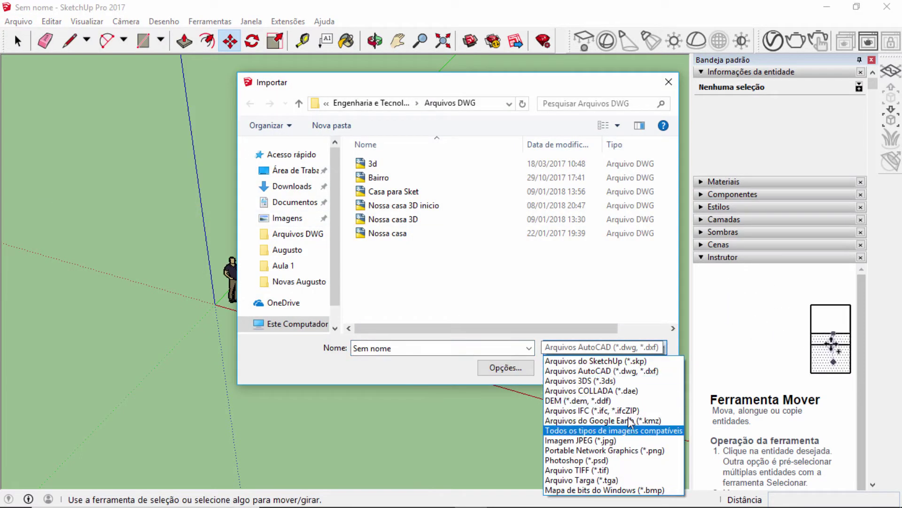
left_click(617, 374)
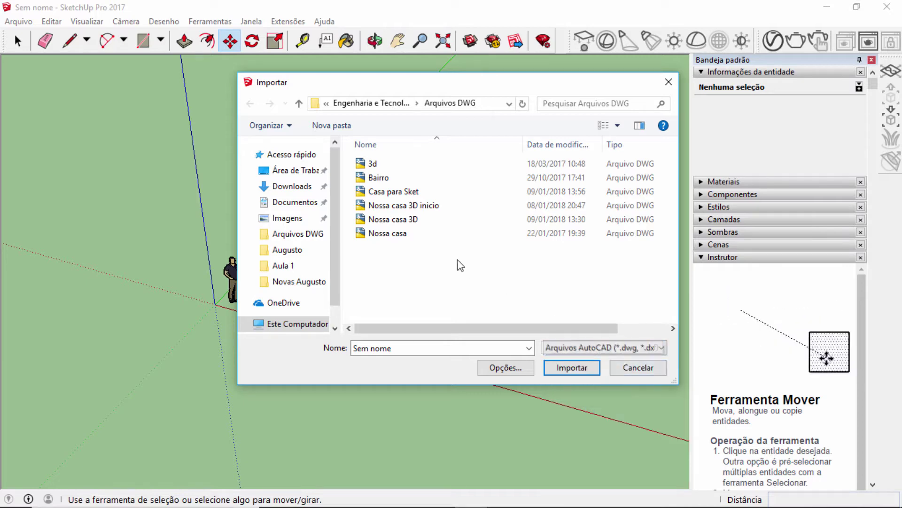
double_click(389, 193)
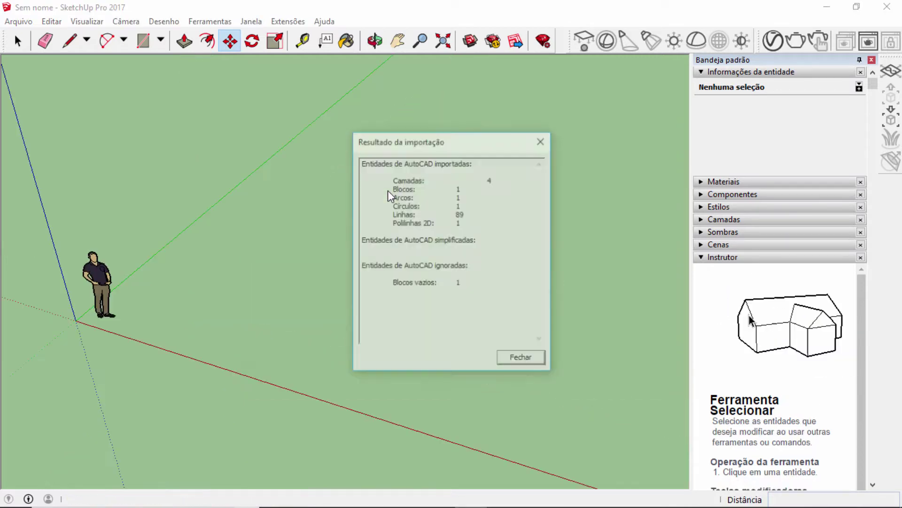
left_click(521, 360)
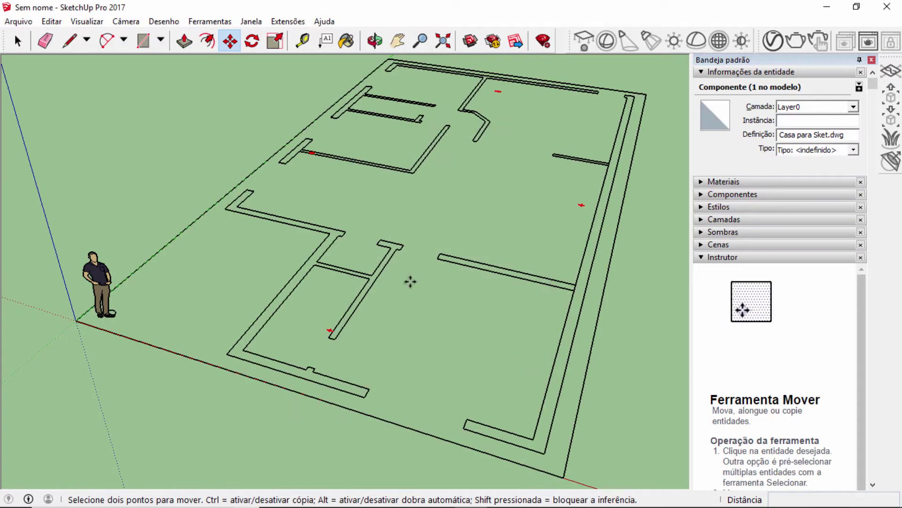
Examine the imported house floor plan's walls and outer boundary from several angles and distances
middle_click_drag(410, 306, 155, 260)
key("m")
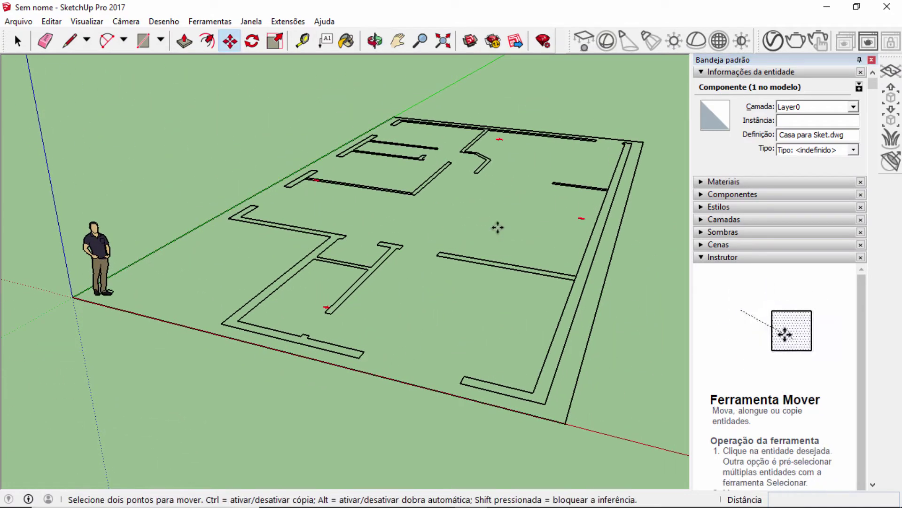
scroll(426, 279, "up", 2)
scroll(377, 246, "up", 2)
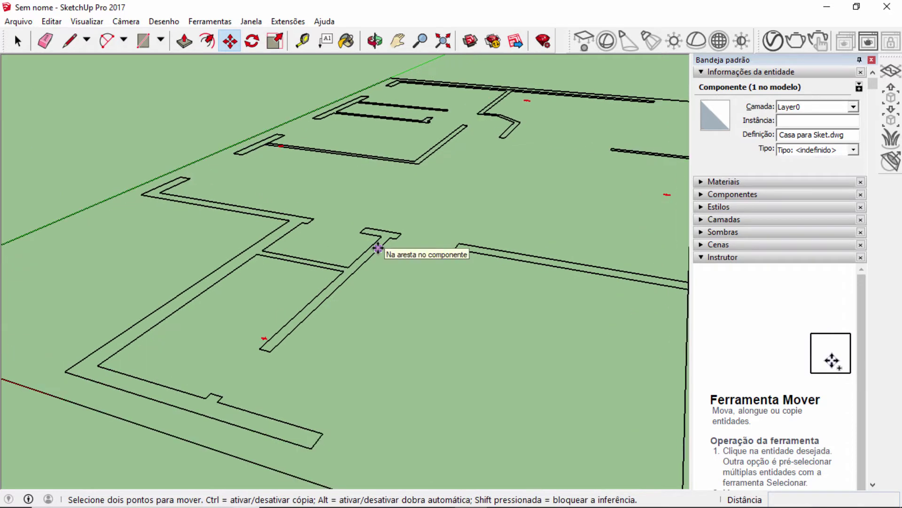
scroll(377, 246, "down", 2)
scroll(498, 295, "down", 2)
scroll(578, 295, "up", 5)
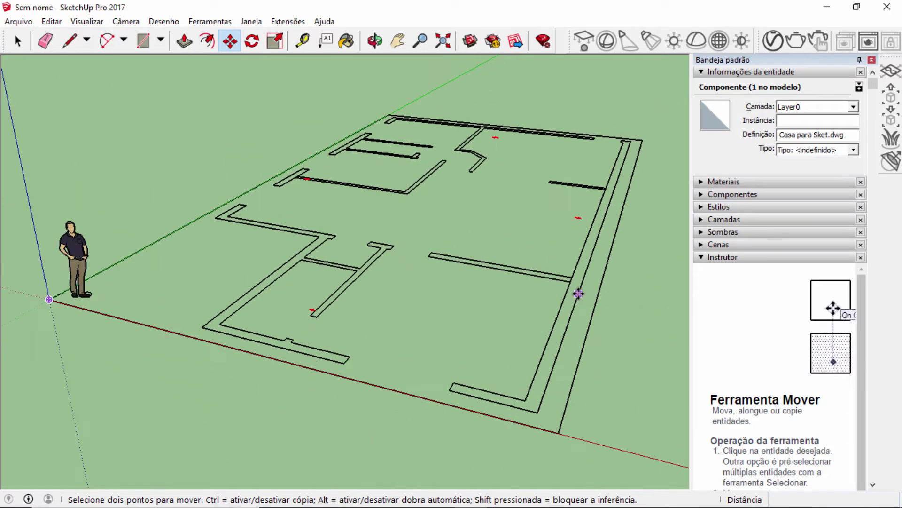
middle_click_drag(589, 255, 509, 211)
scroll(573, 232, "down", 4)
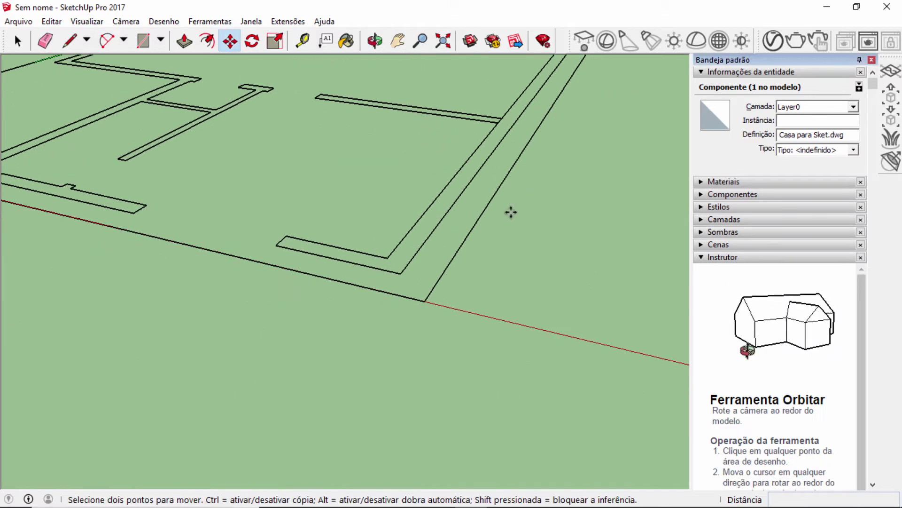
scroll(486, 208, "down", 5)
scroll(399, 75, "up", 4)
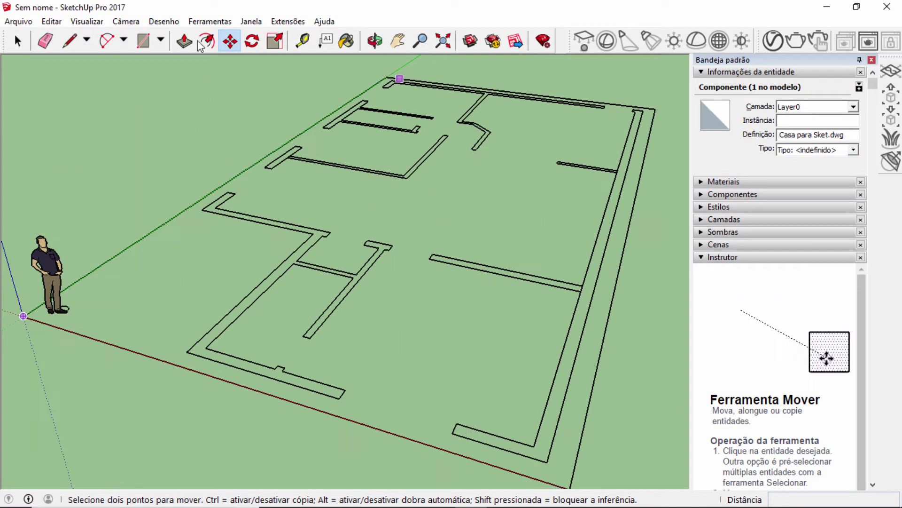
Trace the long L-shaped outer wall with the Line tool, following its corners around to form a closed face
left_click(69, 41)
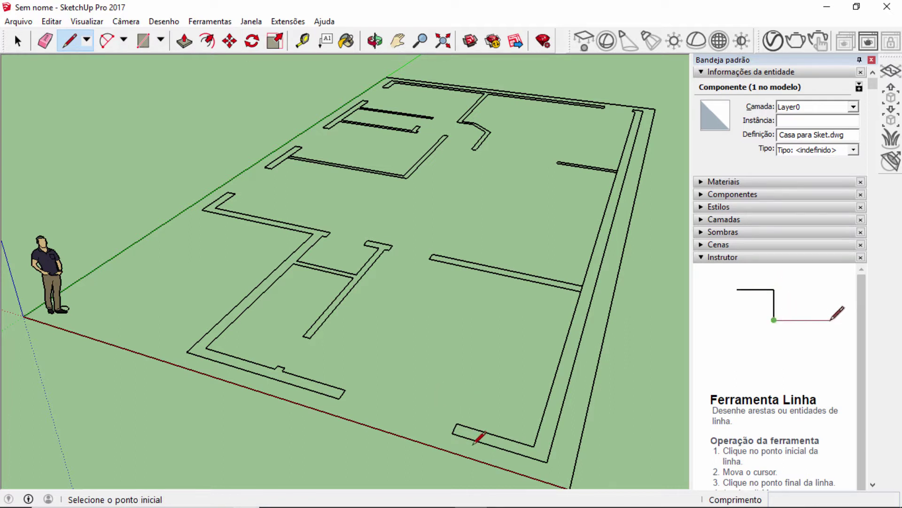
left_click(452, 433)
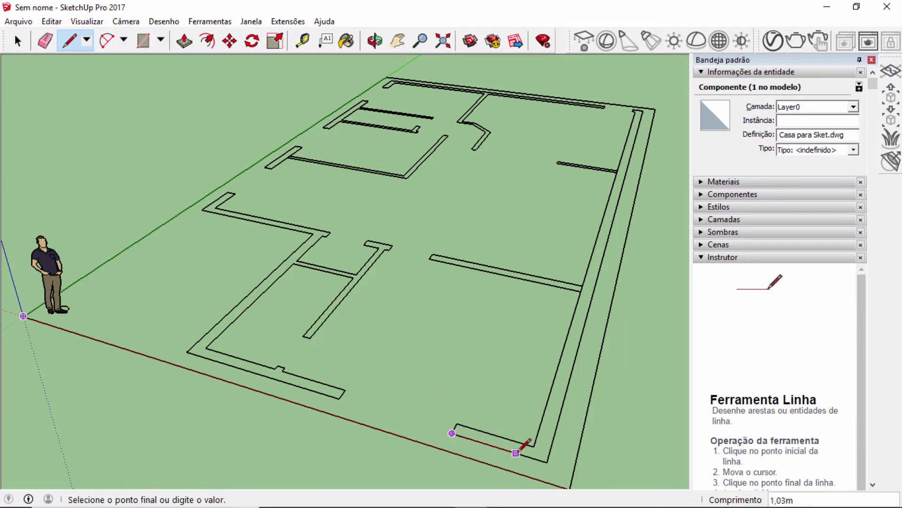
middle_click_drag(584, 366, 651, 234)
scroll(657, 158, "up", 6)
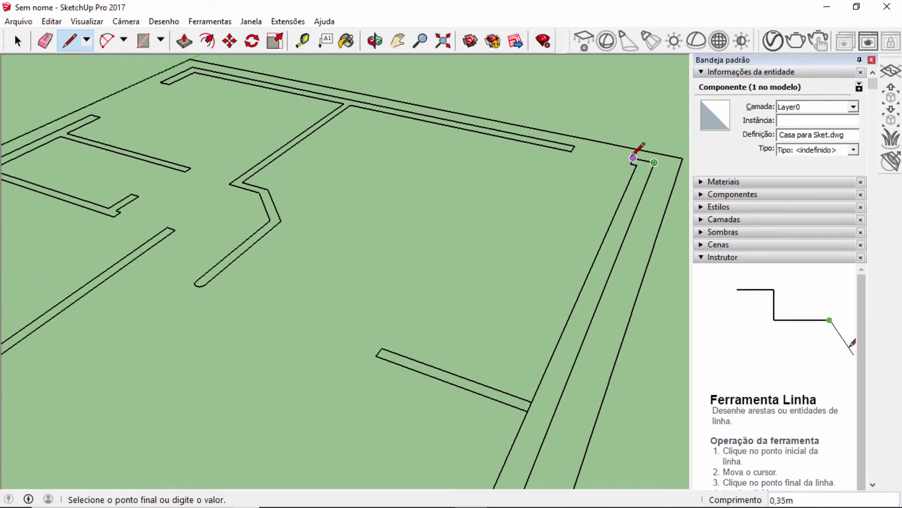
scroll(633, 158, "up", 3)
left_click(633, 158)
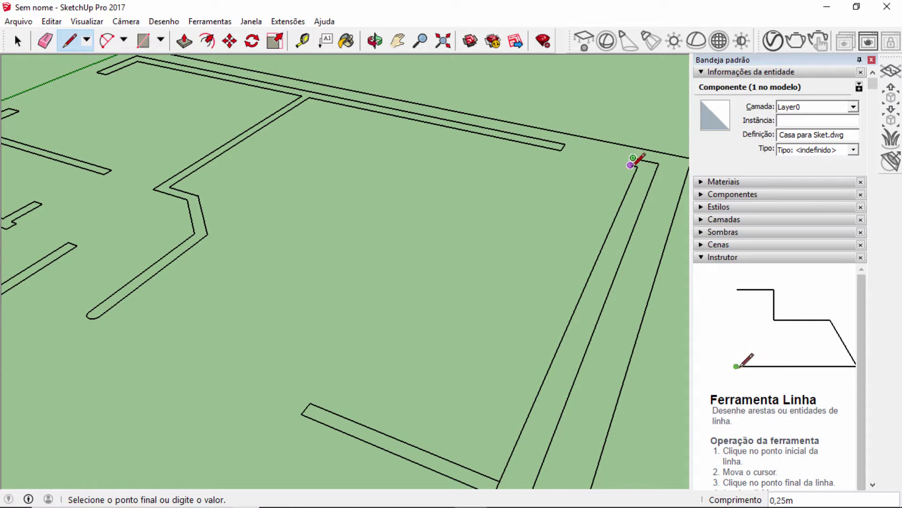
scroll(635, 160, "down", 3)
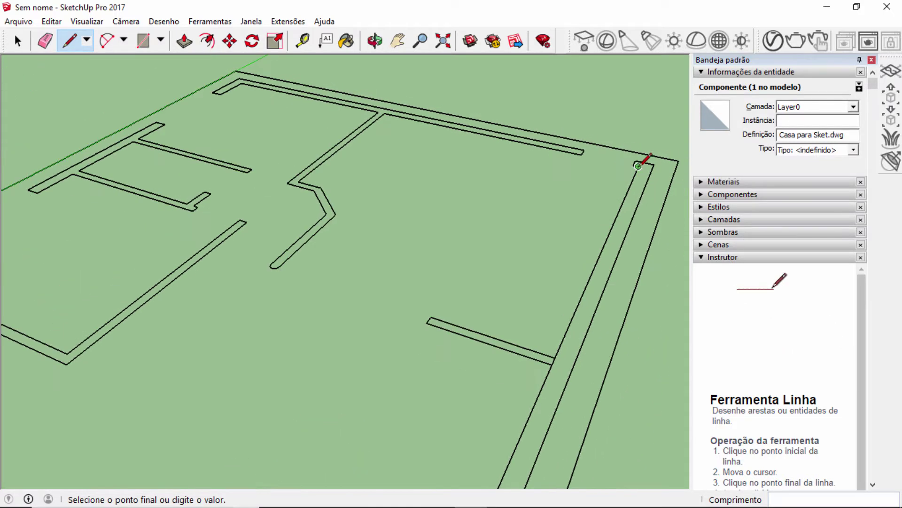
scroll(638, 166, "down", 6)
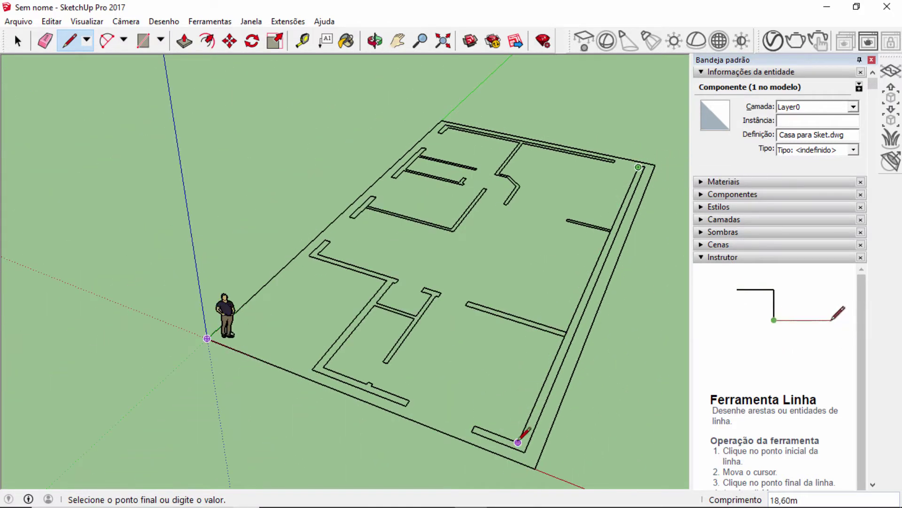
scroll(474, 425, "up", 3)
left_click(472, 429)
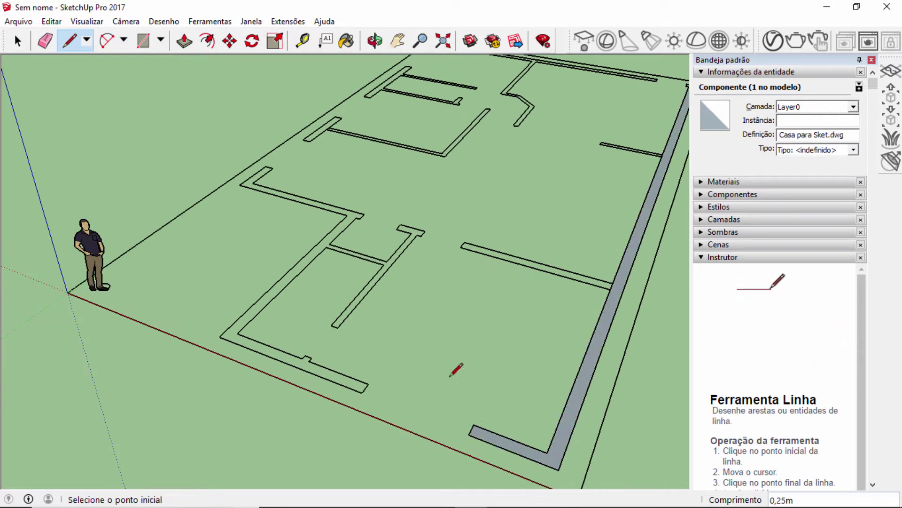
Push/Pull the L-shaped wall face upward to a height of 2,90 m
scroll(467, 365, "down", 3)
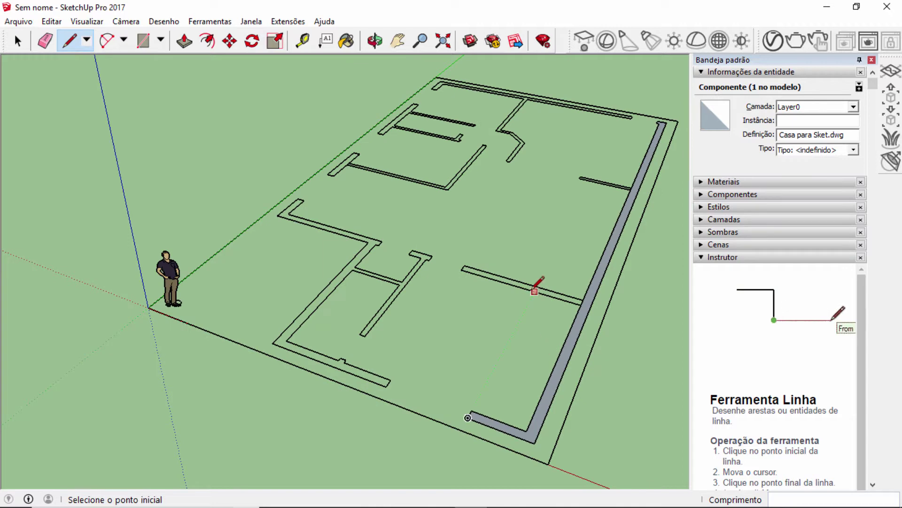
scroll(534, 286, "down", 2)
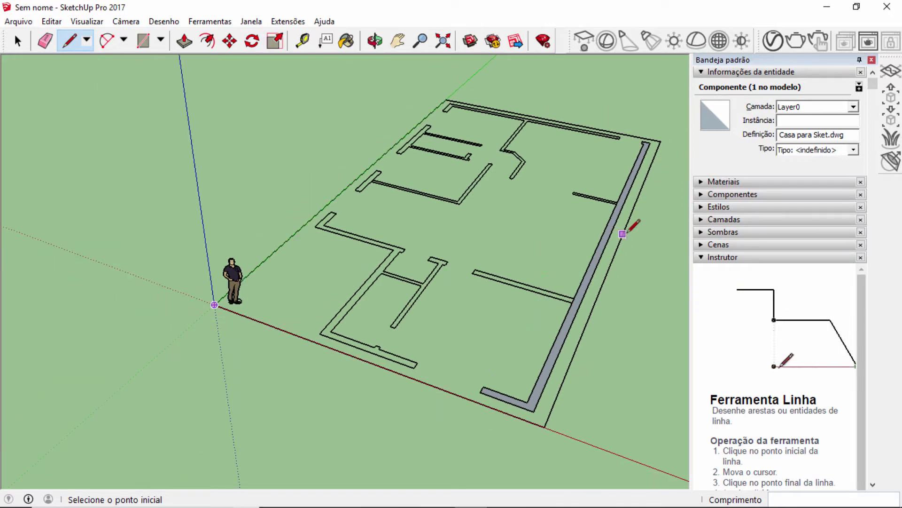
scroll(539, 410, "up", 2)
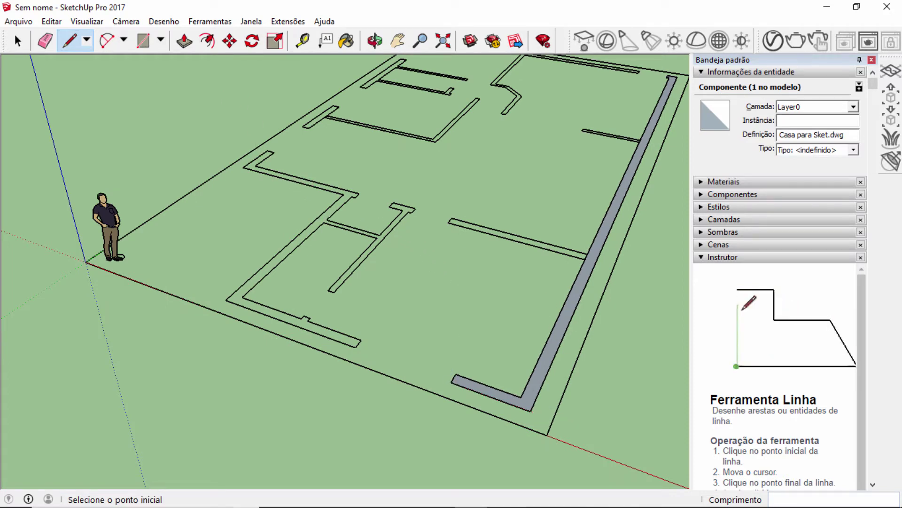
left_click(187, 42)
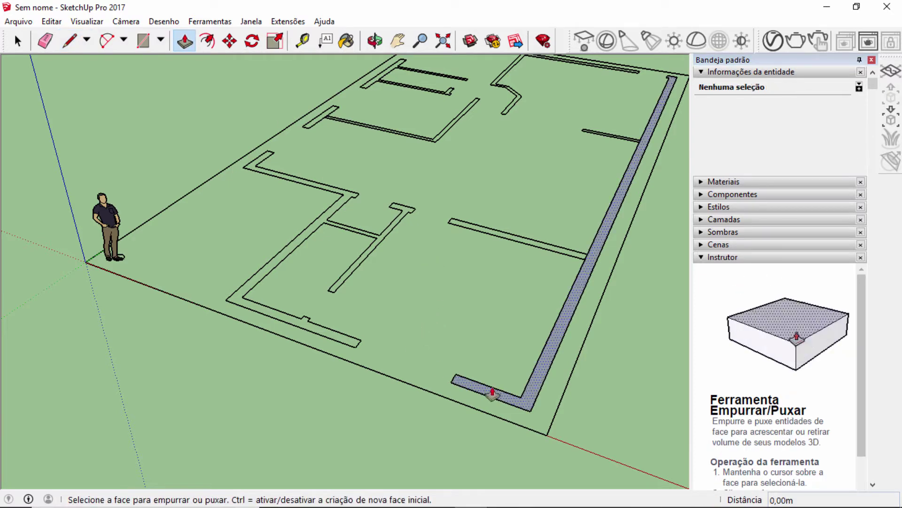
scroll(522, 391, "up", 3)
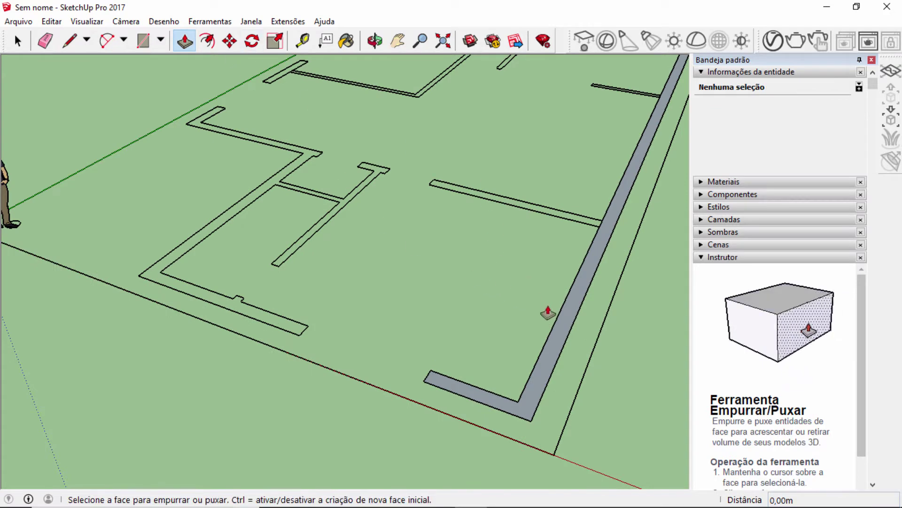
left_click_drag(565, 335, 521, 248)
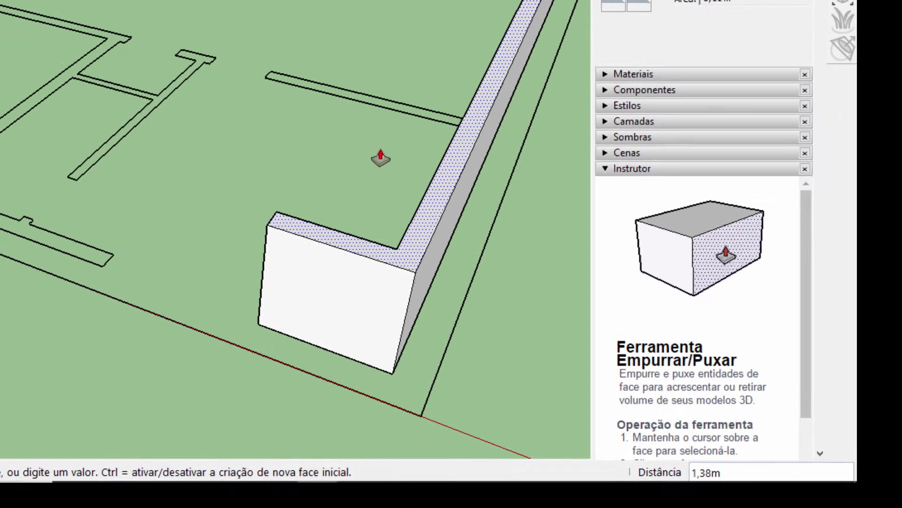
type("2")
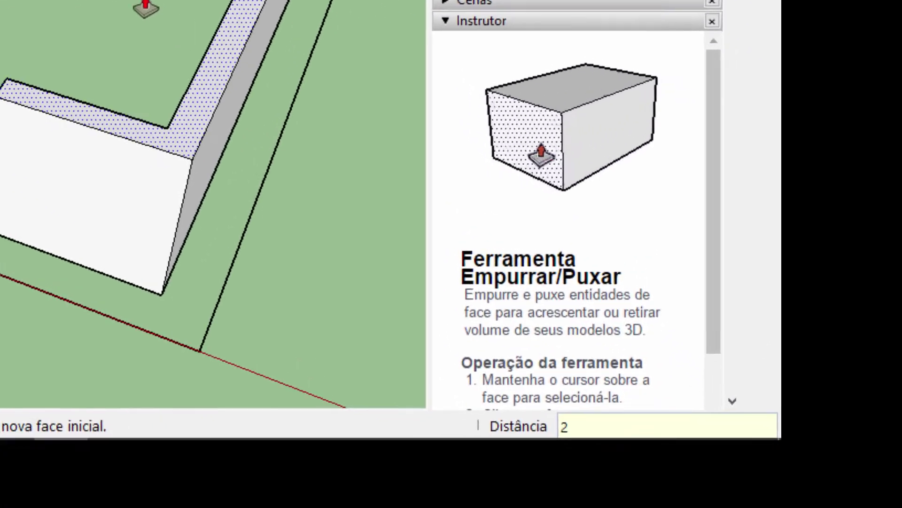
type(",90m")
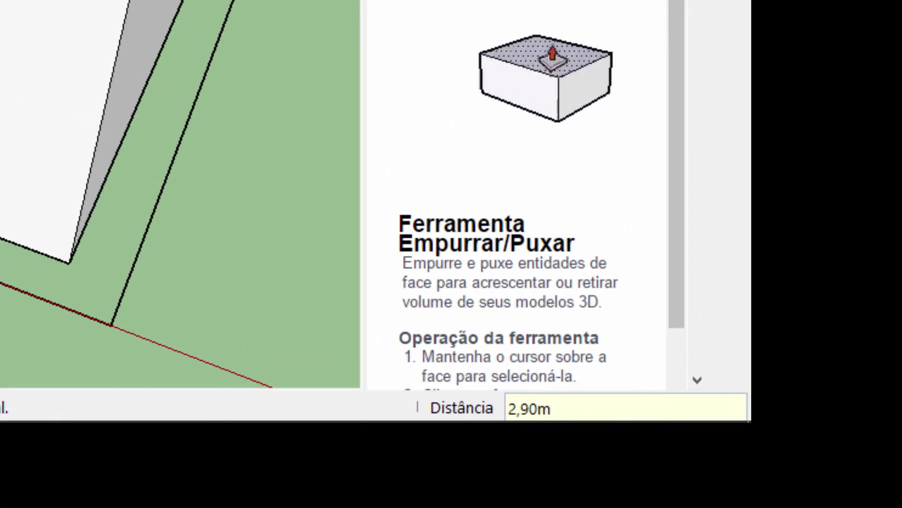
key("Return")
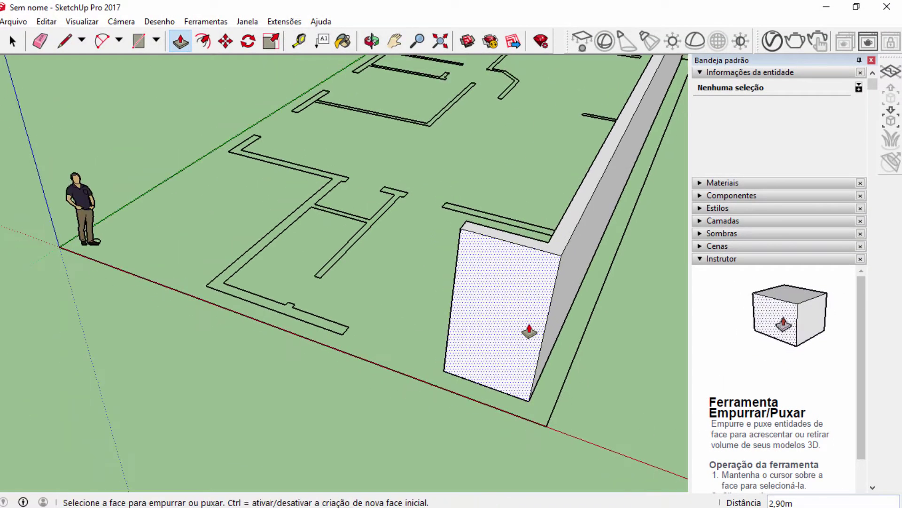
Inspect the raised wall against the floor plan component from different angles and clear the selection
key("m")
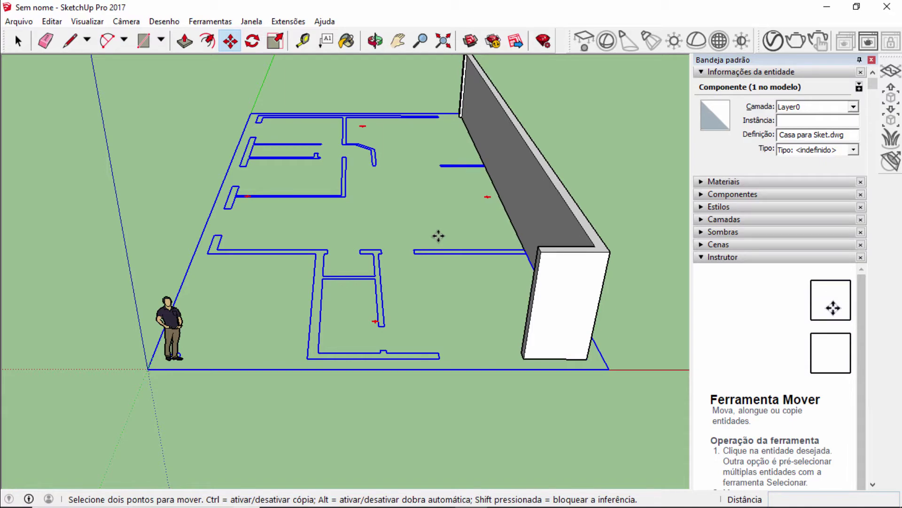
key("o")
left_click_drag(437, 235, 330, 245)
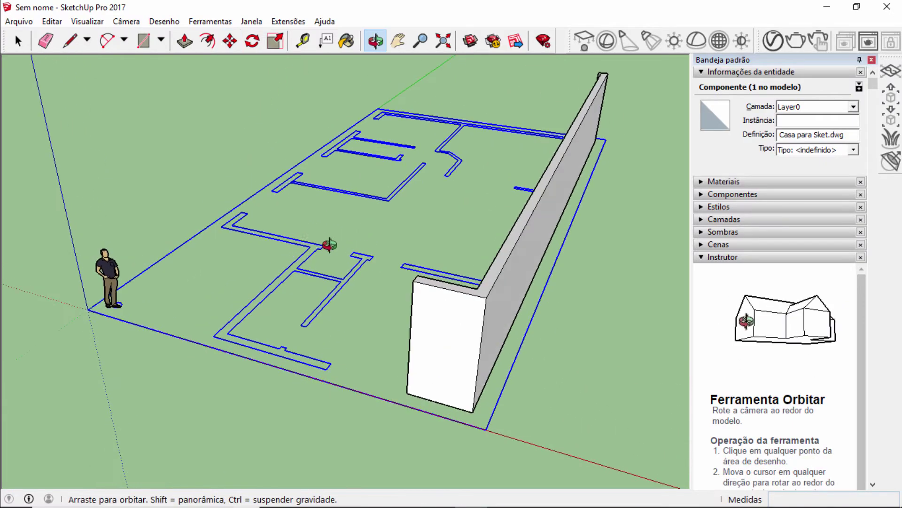
middle_click_drag(329, 245, 431, 248)
scroll(417, 183, "down", 3)
scroll(418, 184, "up", 4)
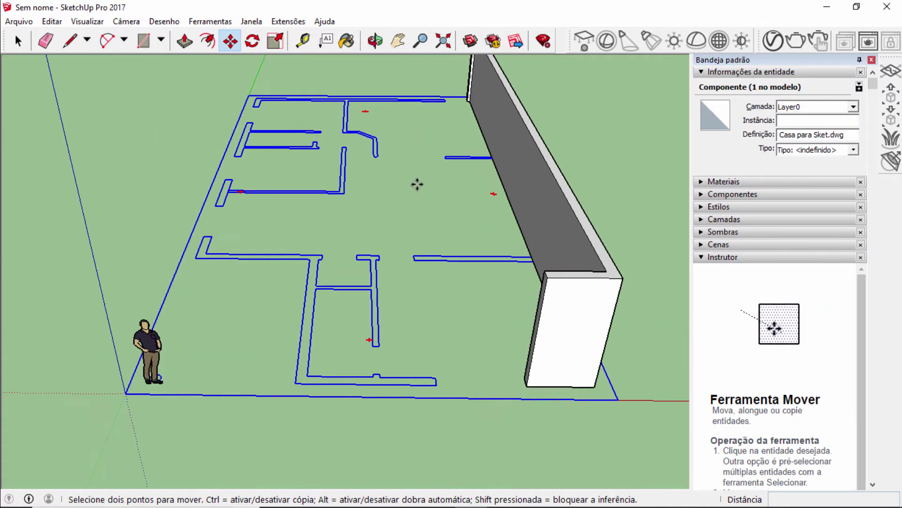
scroll(418, 184, "down", 2)
key("ctrl+t")
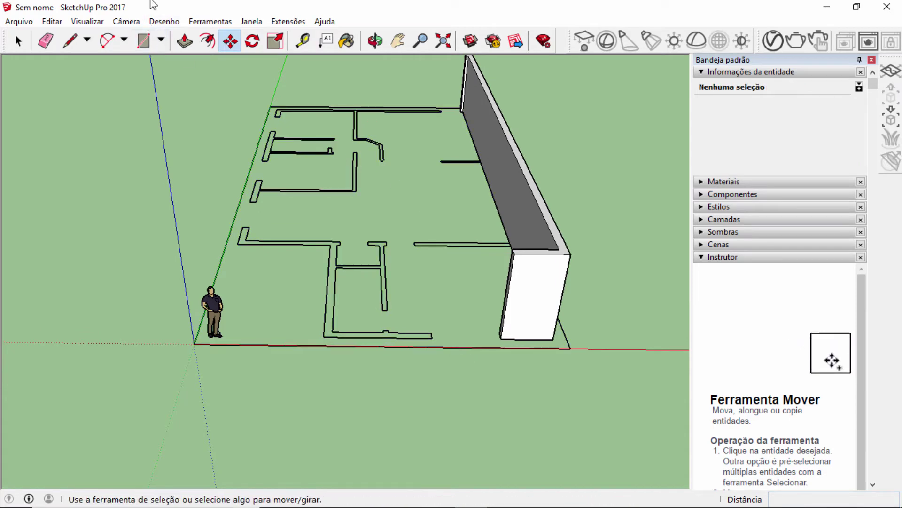
Draw a line about 0,25 m long closing the end of the straight interior wall where it meets the raised wall
left_click(185, 41)
scroll(329, 293, "up", 2)
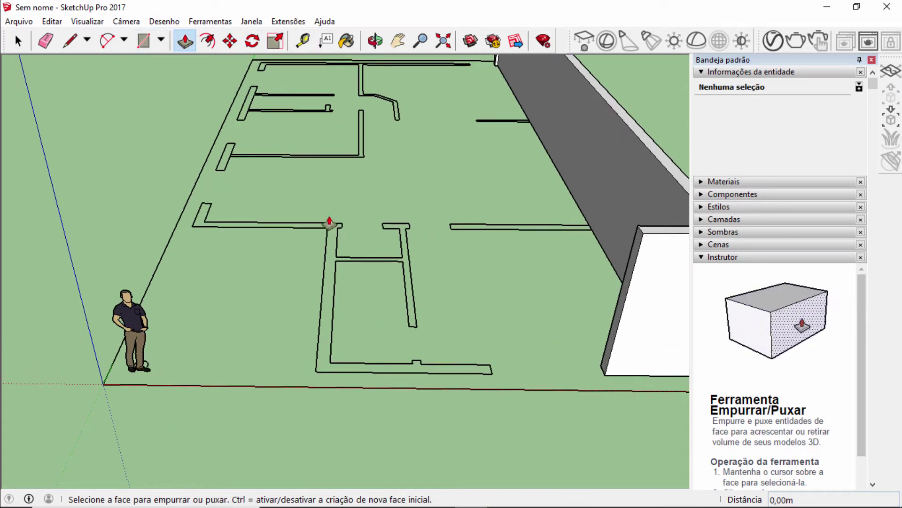
left_click(71, 41)
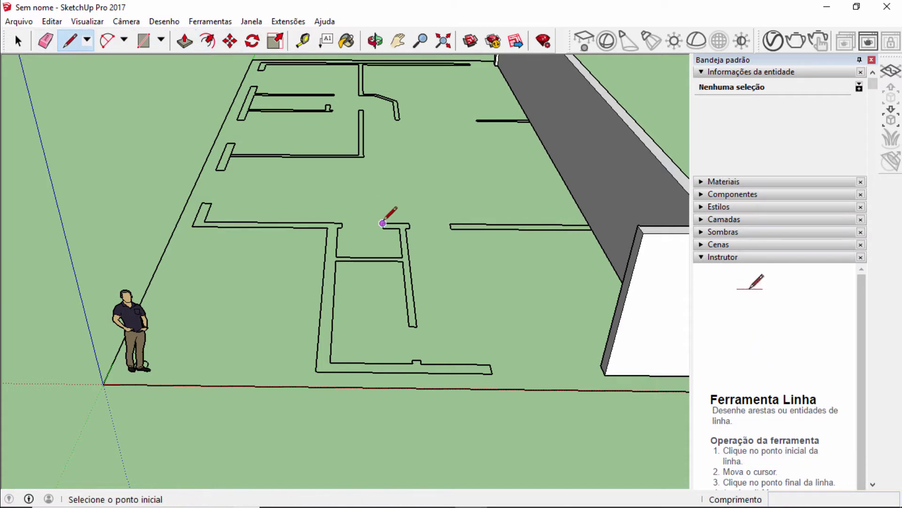
scroll(586, 228, "up", 1)
scroll(586, 227, "up", 3)
left_click(595, 222)
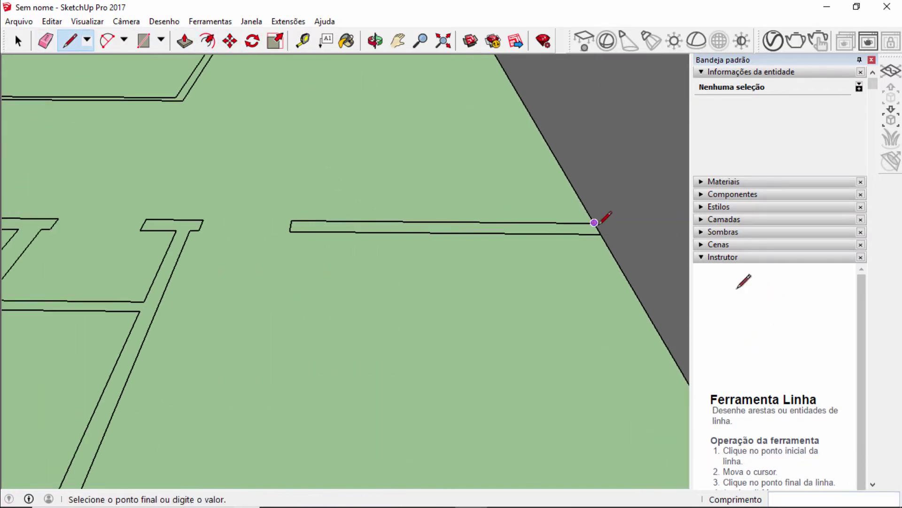
left_click(601, 233)
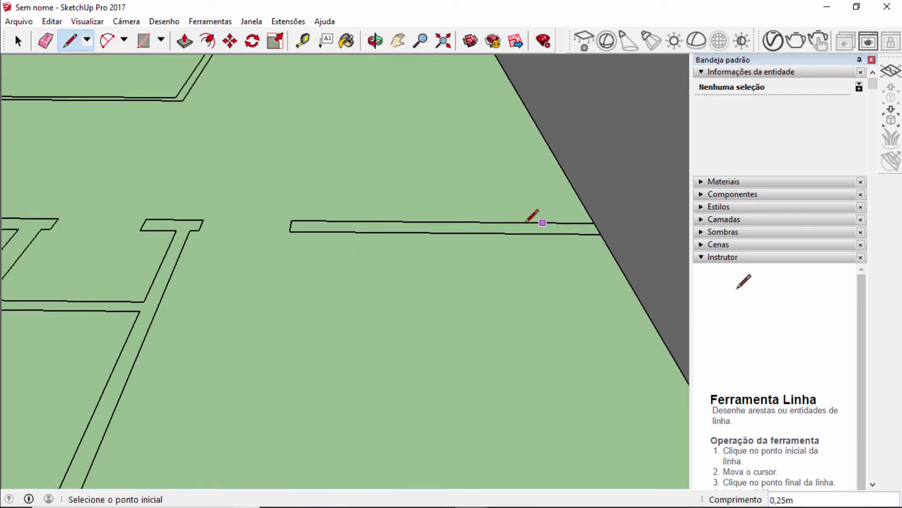
Trace the remaining edges of the straight interior wall to close its outline into a face
left_click(289, 231)
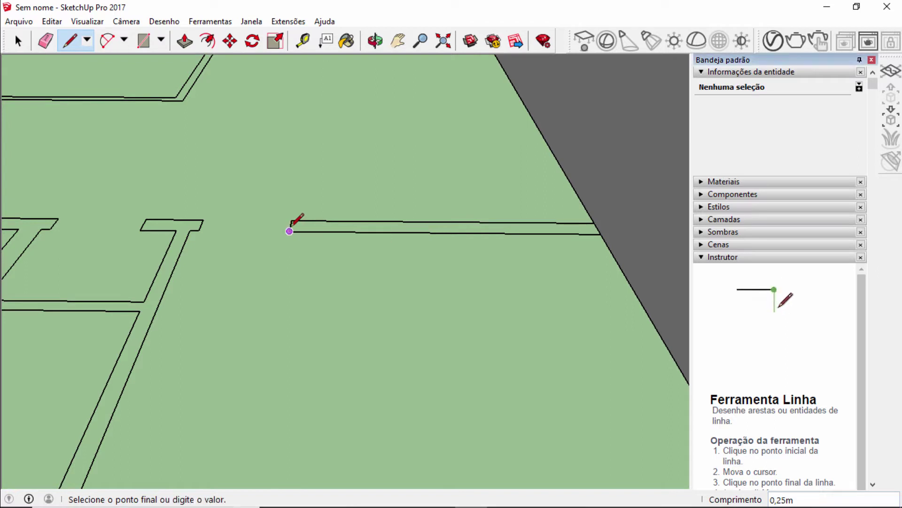
left_click(594, 223)
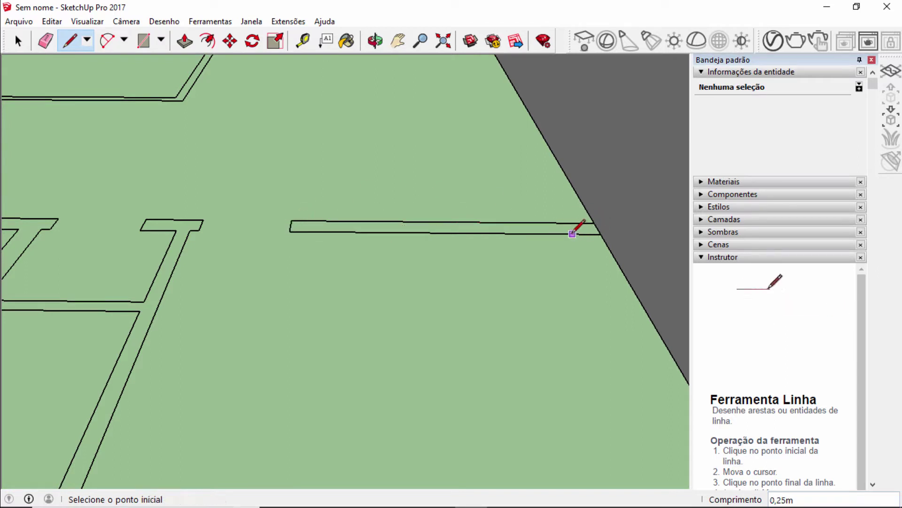
left_click(601, 233)
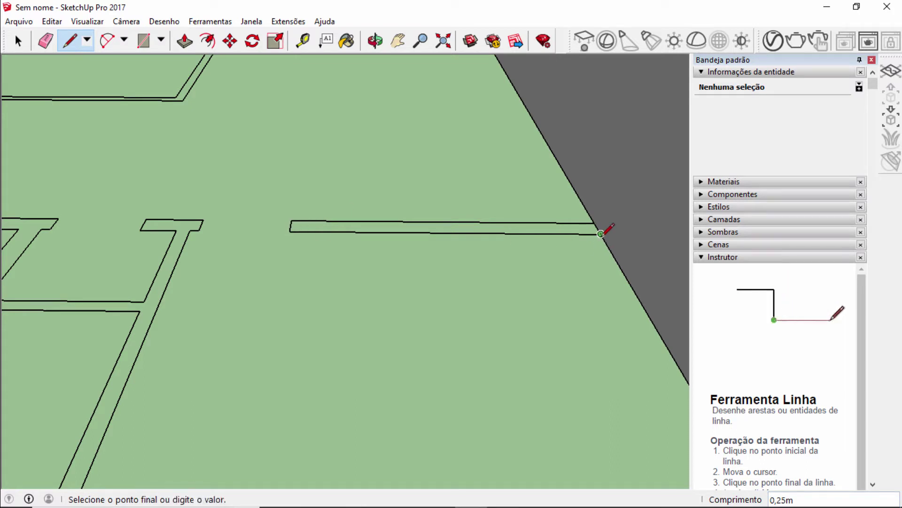
left_click(290, 230)
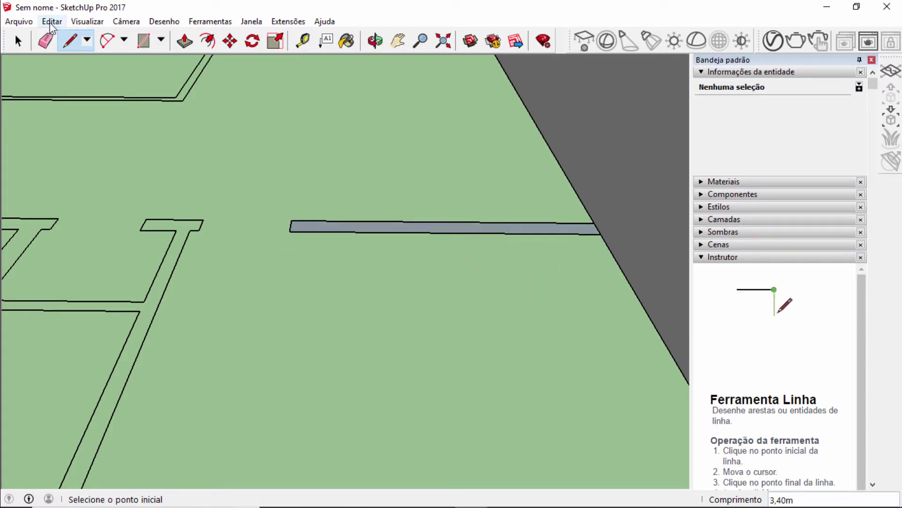
Push/Pull the straight interior wall face upward to a height of 2,9 m
left_click(184, 42)
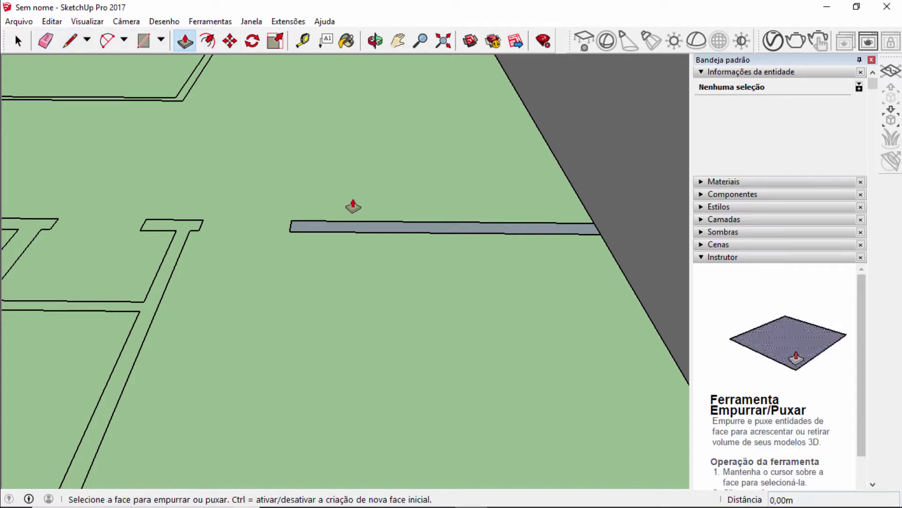
left_click(356, 236)
type("2,9")
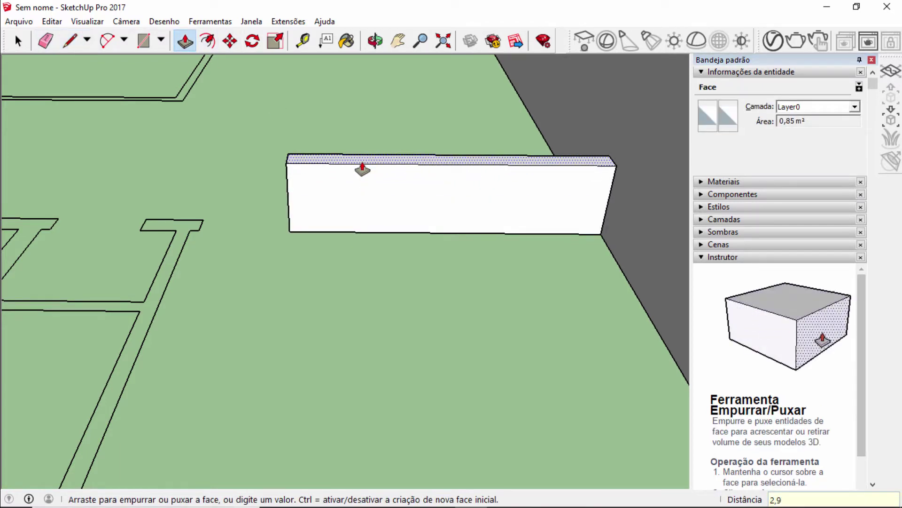
key("Return")
Examine the raised walls of the house from different angles and distances, ending close to the entrance opening
scroll(359, 258, "down", 6)
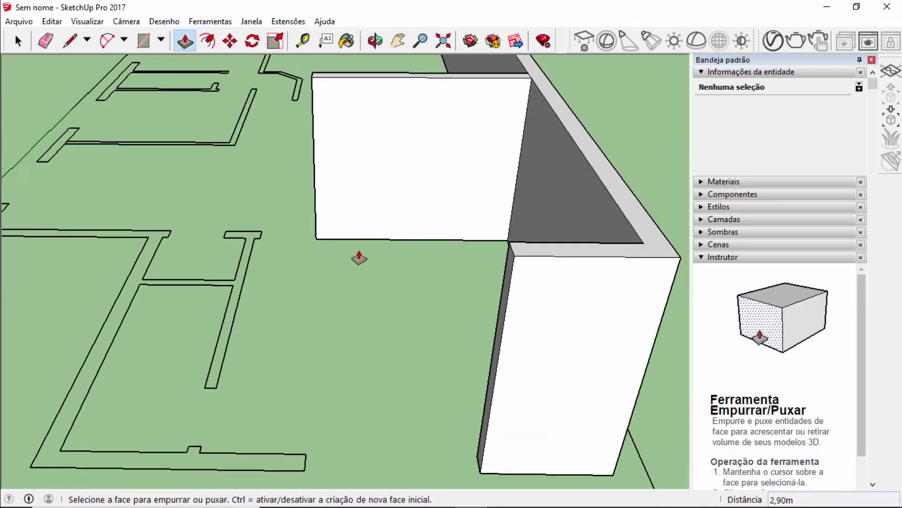
middle_click_drag(359, 258, 473, 173)
key("p")
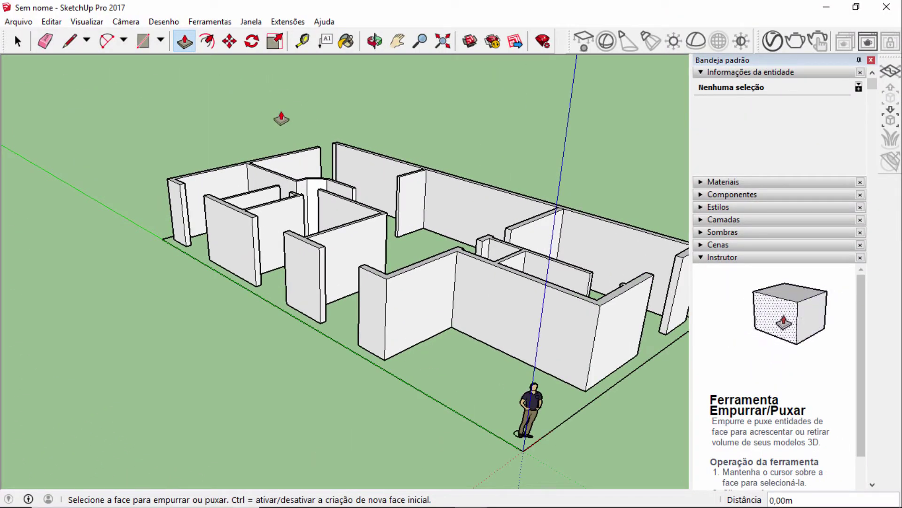
middle_click_drag(317, 189, 250, 225)
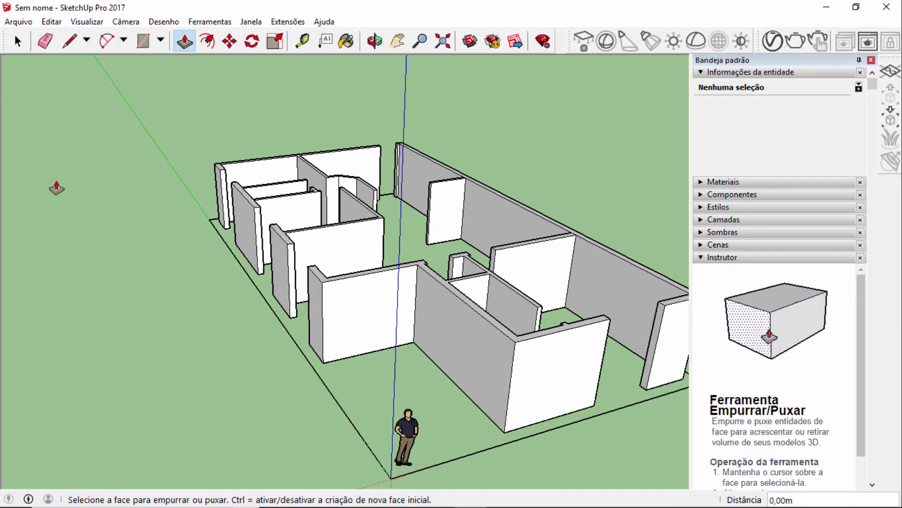
scroll(56, 188, "down", 10)
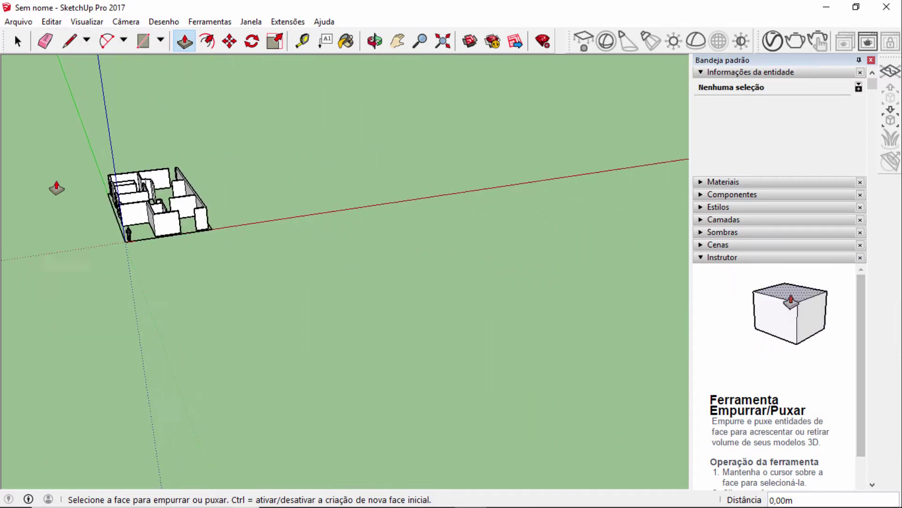
scroll(56, 188, "up", 10)
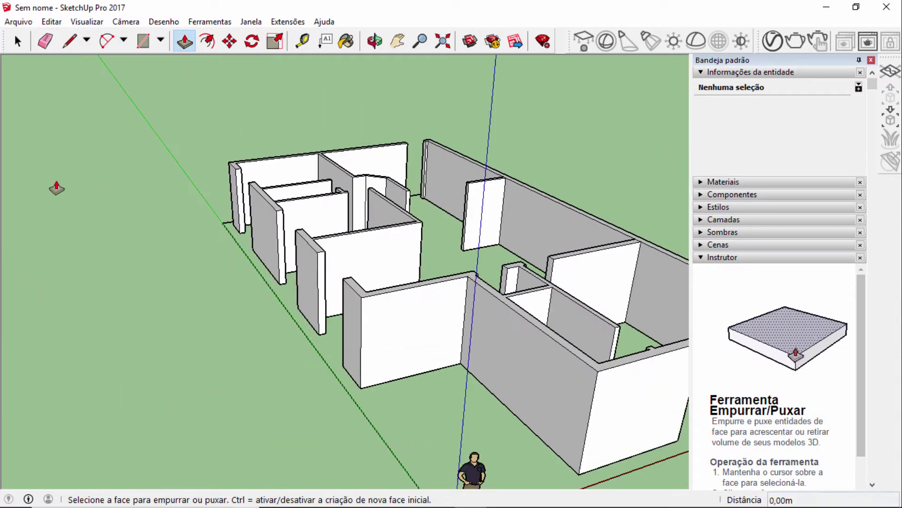
scroll(57, 188, "down", 10)
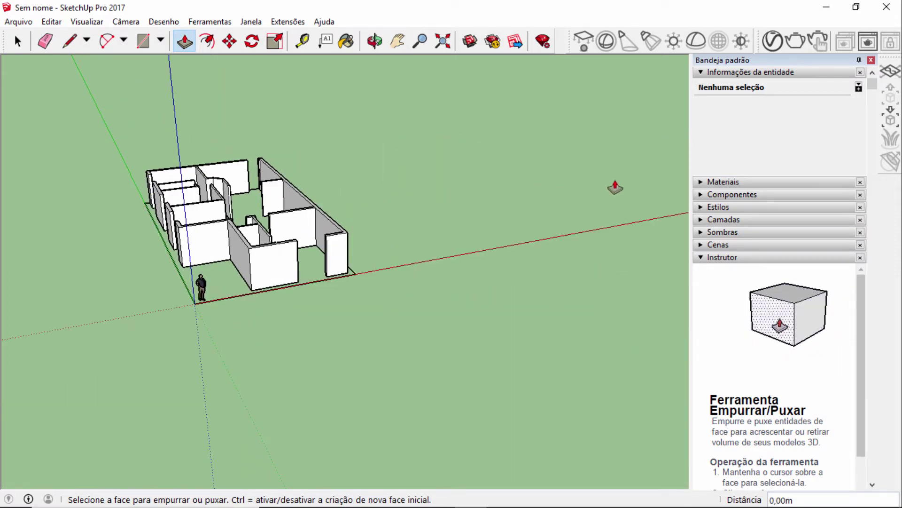
scroll(615, 187, "down", 8)
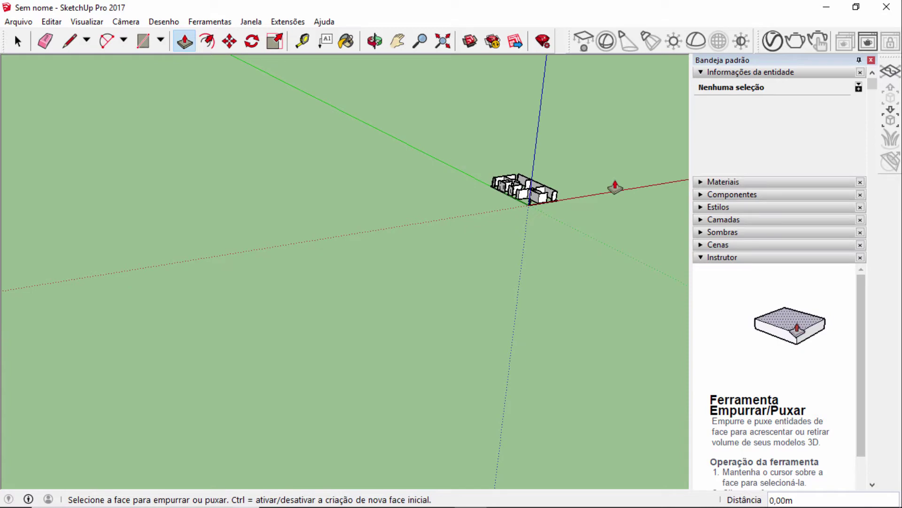
scroll(564, 174, "up", 10)
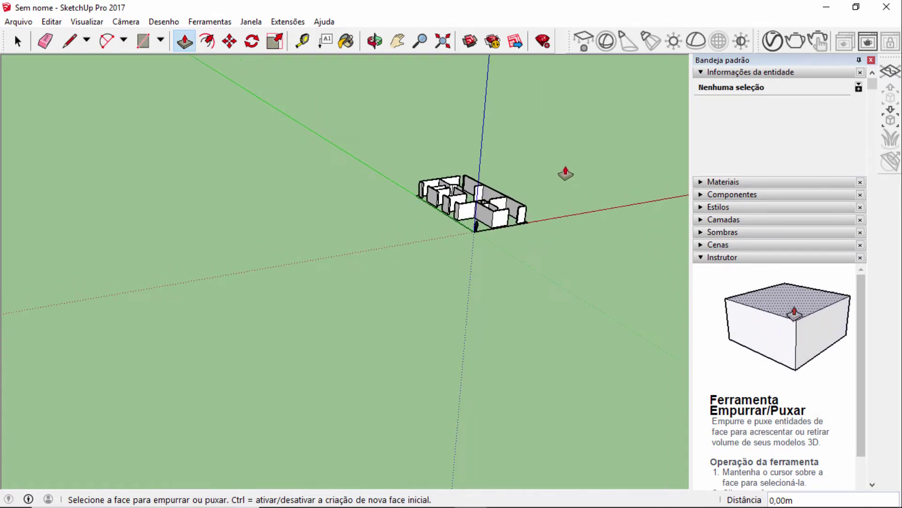
scroll(564, 174, "down", 6)
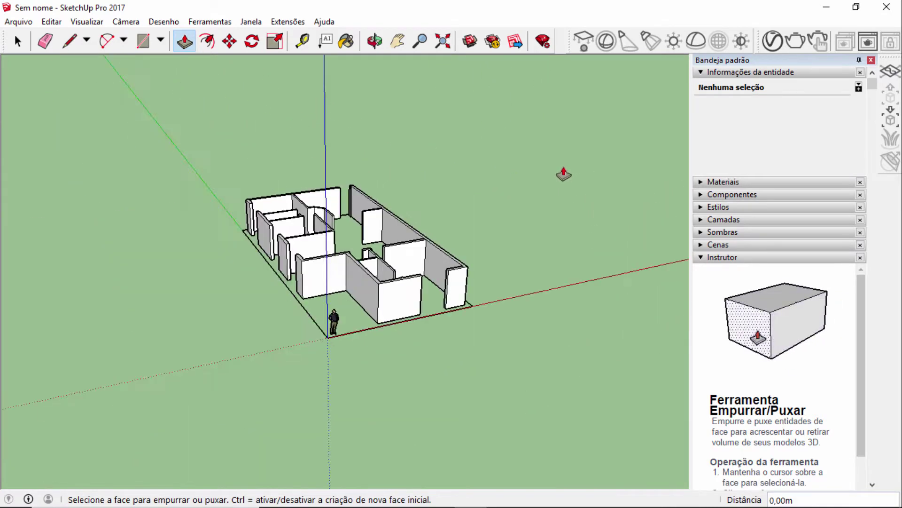
scroll(191, 161, "down", 3)
scroll(225, 173, "up", 12)
scroll(453, 173, "down", 5)
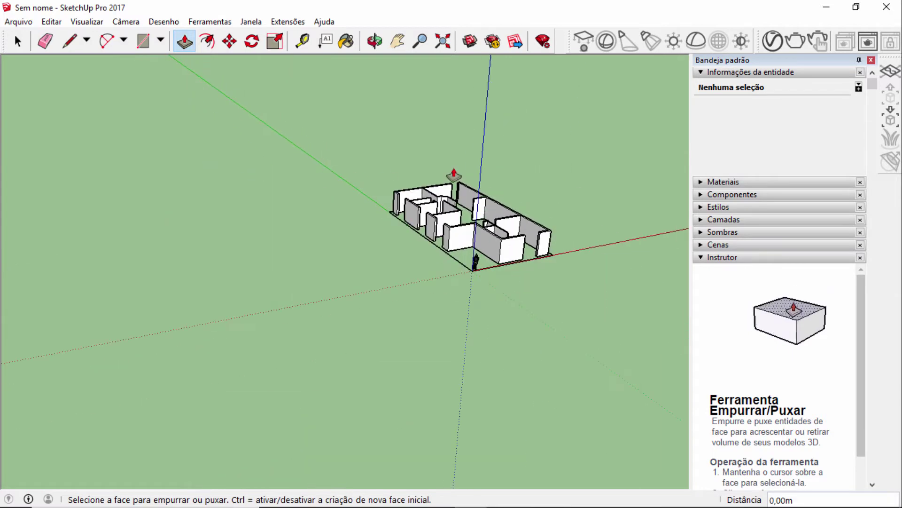
scroll(622, 200, "up", 8)
scroll(82, 196, "down", 3)
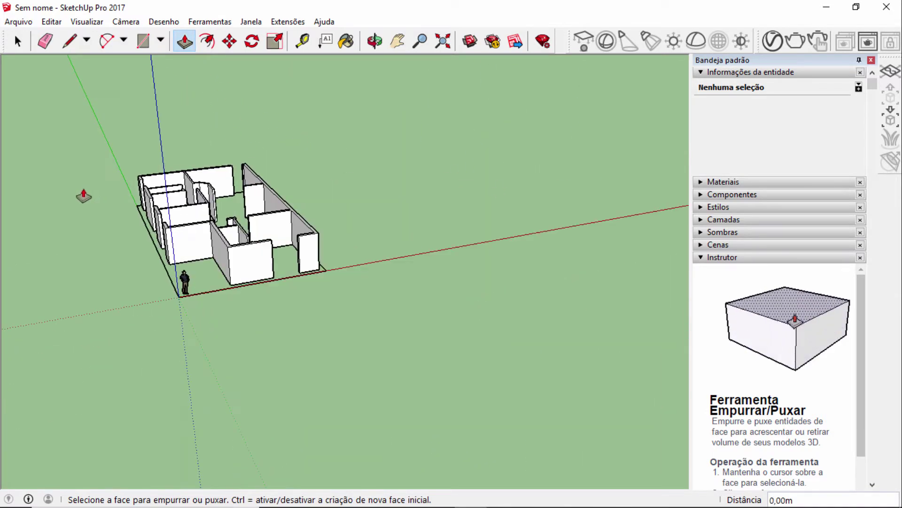
scroll(24, 195, "up", 3)
scroll(103, 181, "up", 2)
scroll(101, 225, "up", 1)
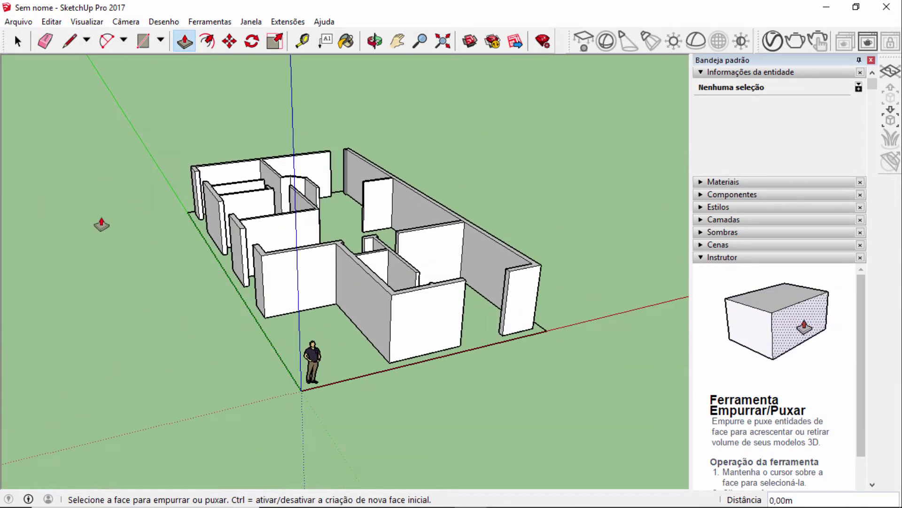
middle_click_drag(344, 268, 103, 284)
middle_click_drag(215, 237, 201, 282)
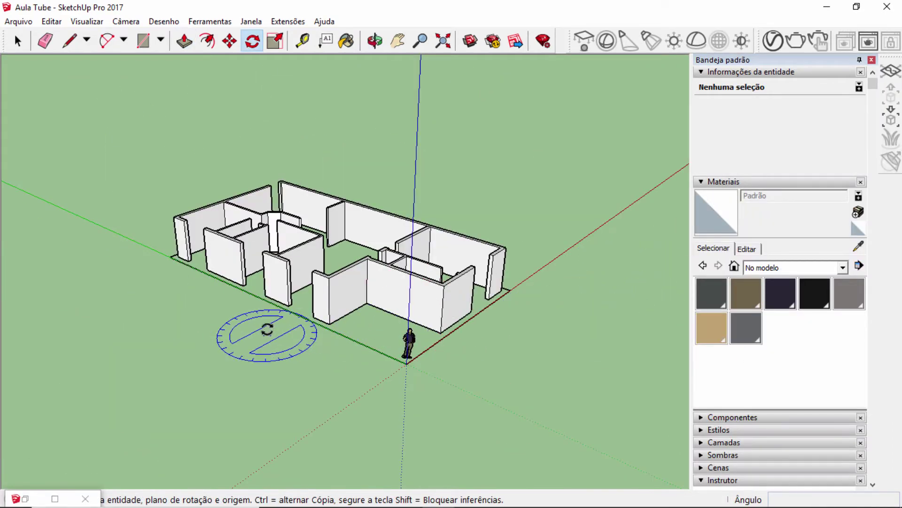
scroll(294, 314, "up", 8)
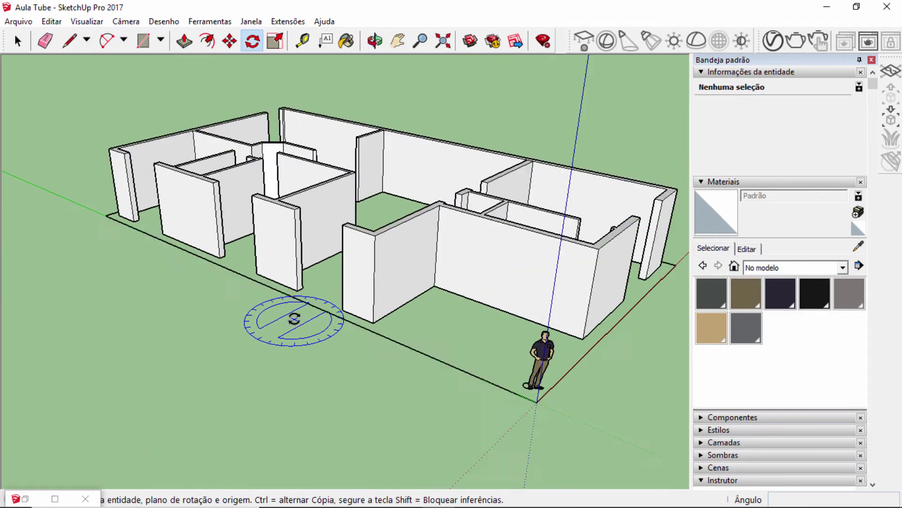
middle_click_drag(316, 282, 418, 306)
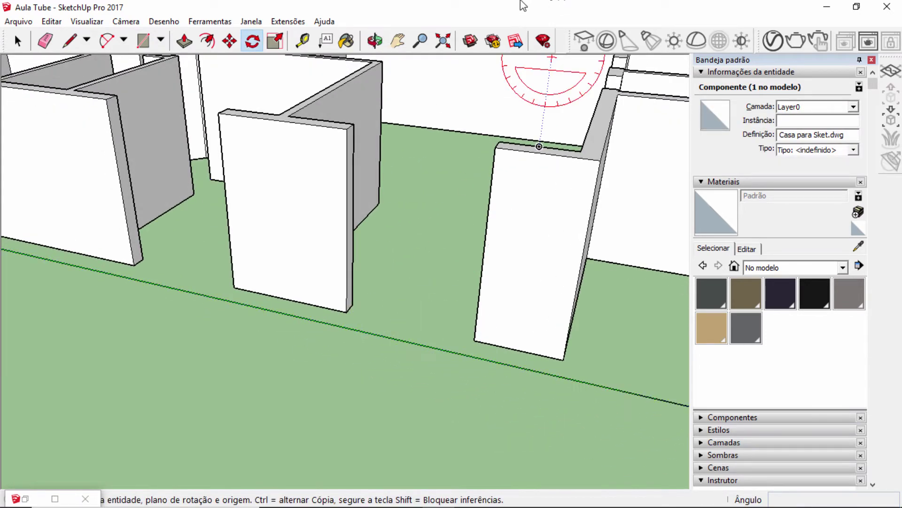
Search 3D Warehouse for "porta sala" and look through the resulting door models
left_click(471, 42)
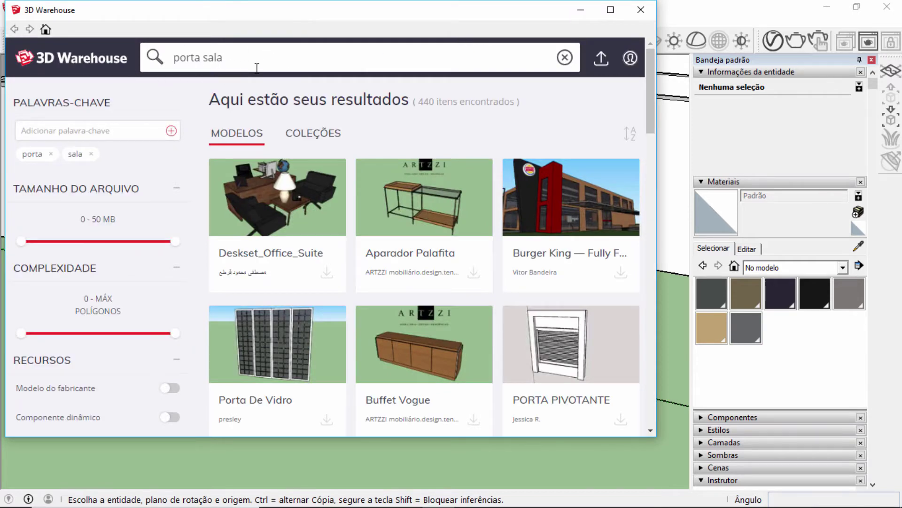
left_click(517, 59)
key("Return")
scroll(466, 201, "down", 15)
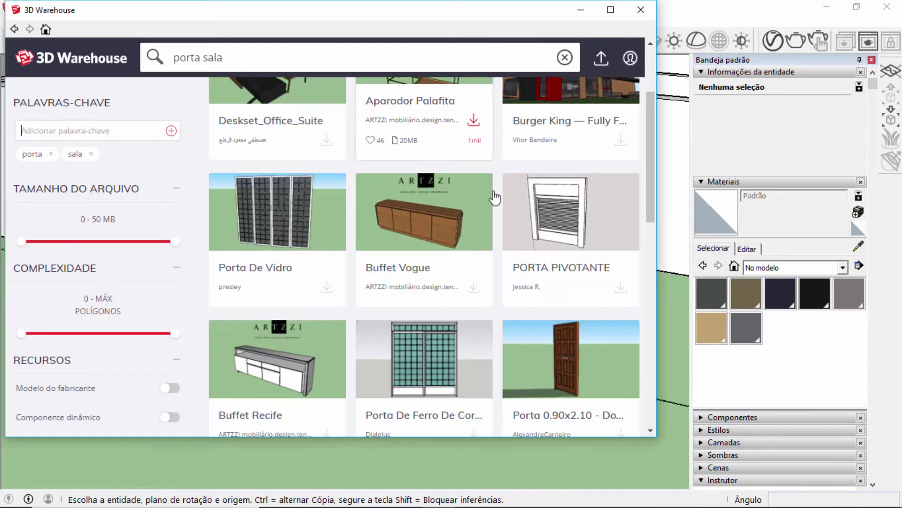
scroll(494, 193, "down", 5)
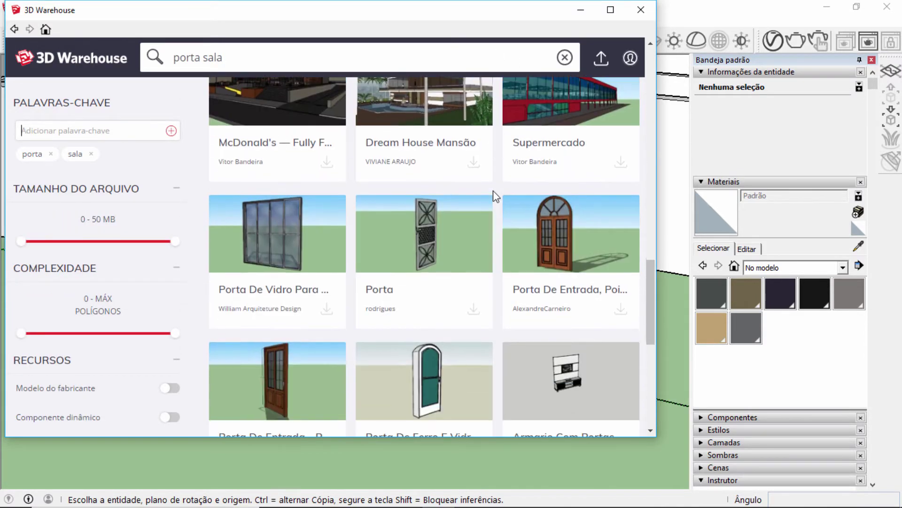
scroll(493, 193, "down", 4)
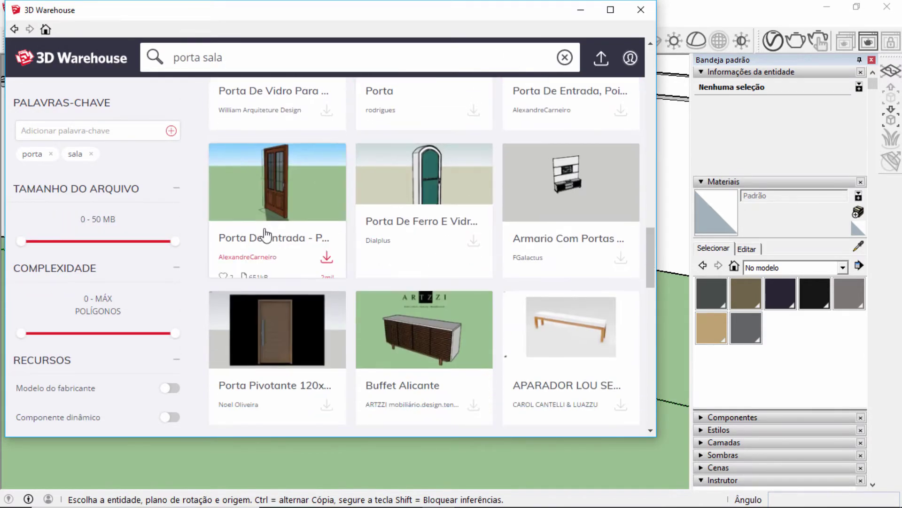
scroll(517, 232, "up", 8)
scroll(538, 239, "up", 7)
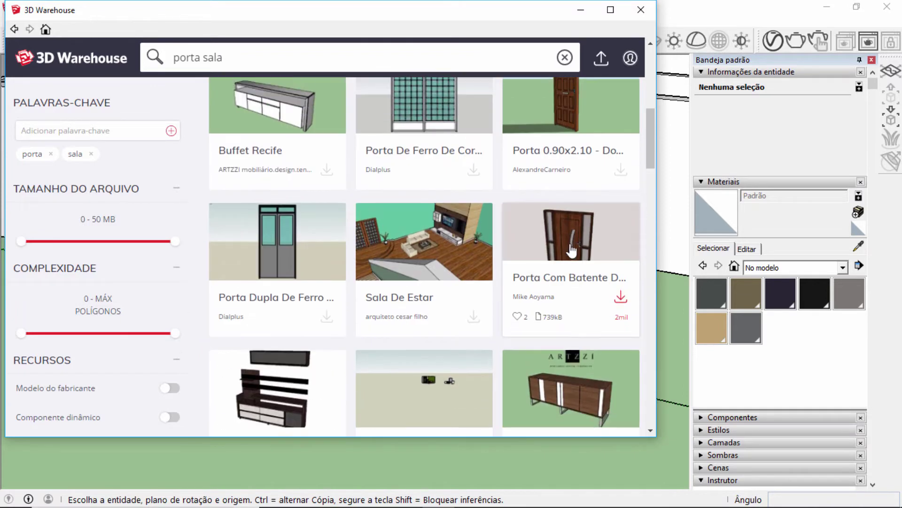
Load the wooden "Porta Com Batente" door directly into the model and place it on the ground in front of the house
left_click(621, 299)
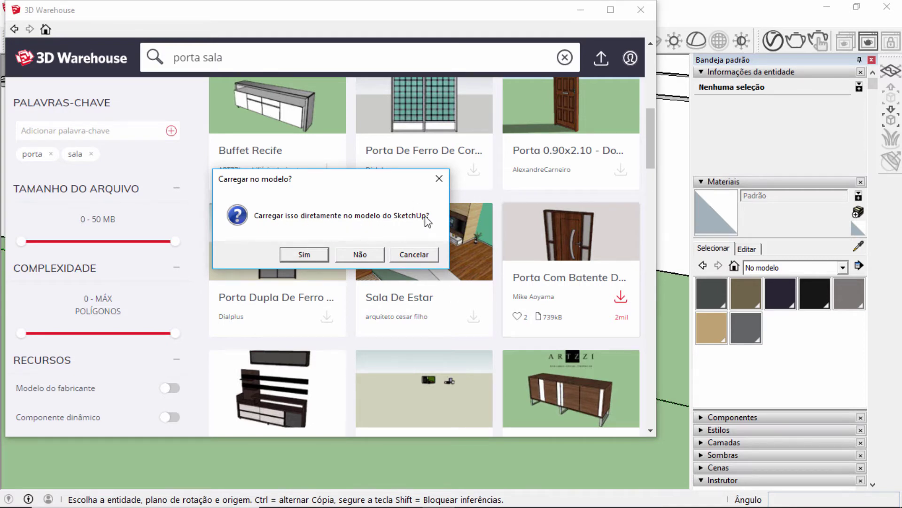
left_click(297, 255)
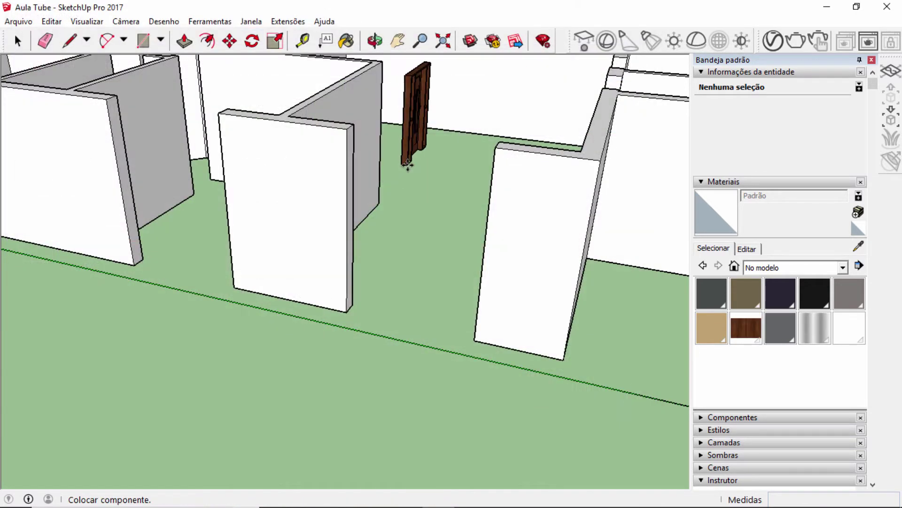
scroll(241, 338, "down", 6)
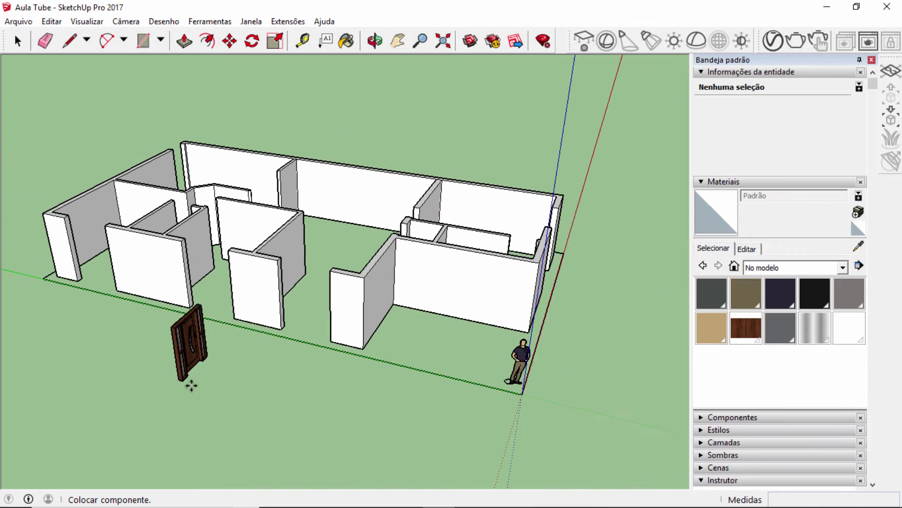
left_click(208, 405)
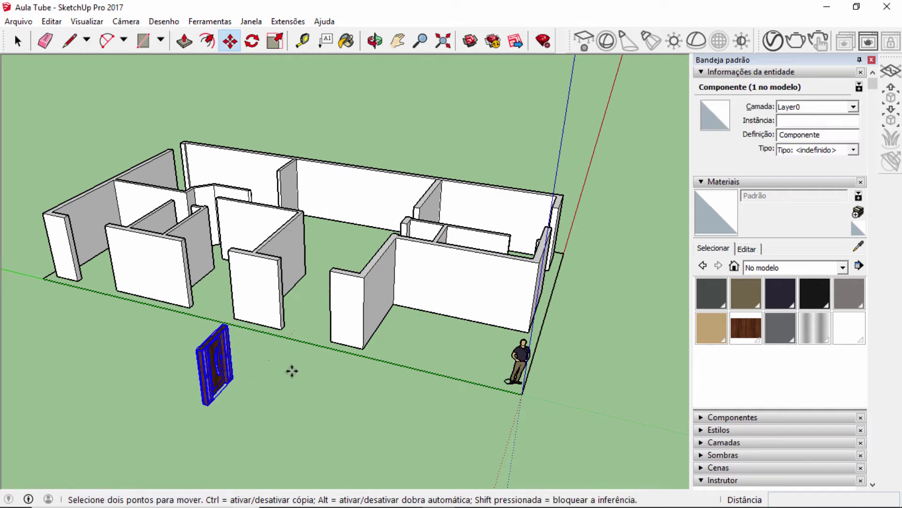
key("Escape")
Rotate the wooden door about its top corner until it runs parallel to the front wall of the house
mouse_move(260, 383)
middle_mouse_down()
mouse_move(260, 294)
mouse_move(375, 247)
mouse_move(367, 280)
mouse_move(252, 379)
mouse_move(248, 371)
middle_mouse_up()
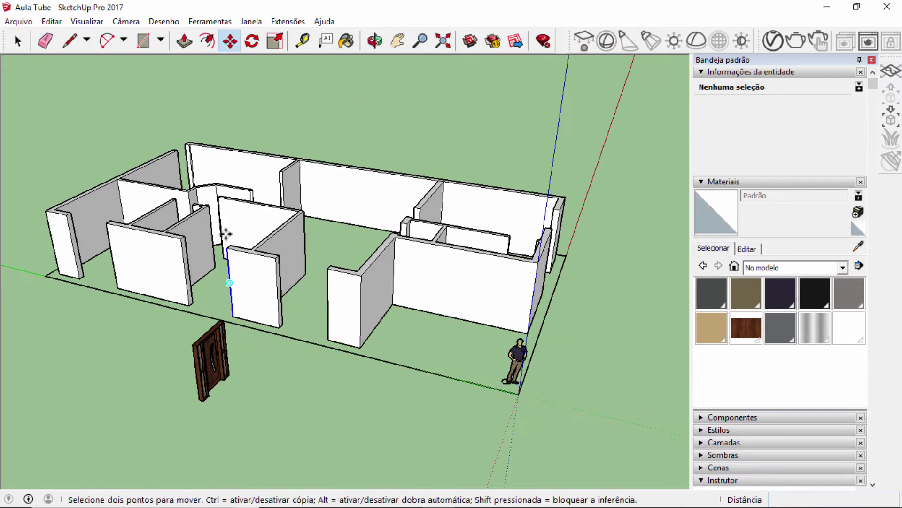
scroll(209, 341, "up", 5)
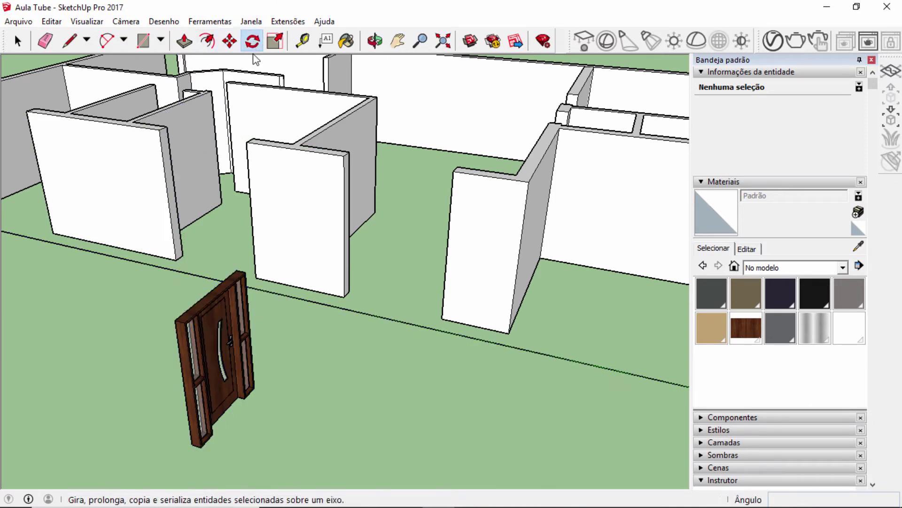
scroll(202, 265, "up", 3)
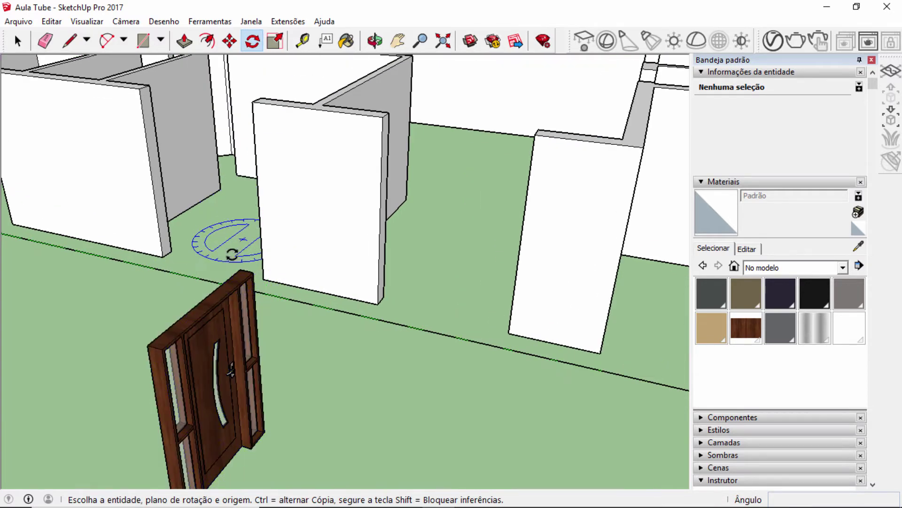
scroll(207, 263, "up", 1)
scroll(243, 258, "up", 3)
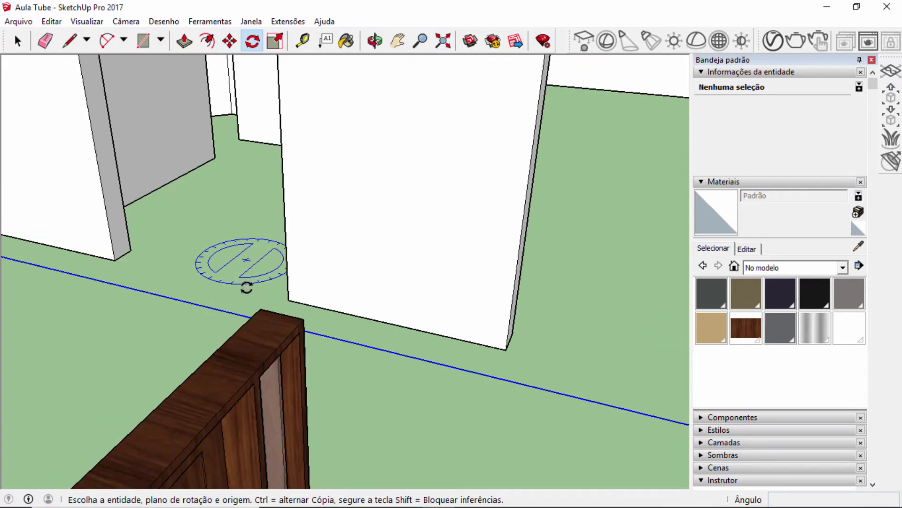
left_click(261, 308)
scroll(261, 308, "down", 5)
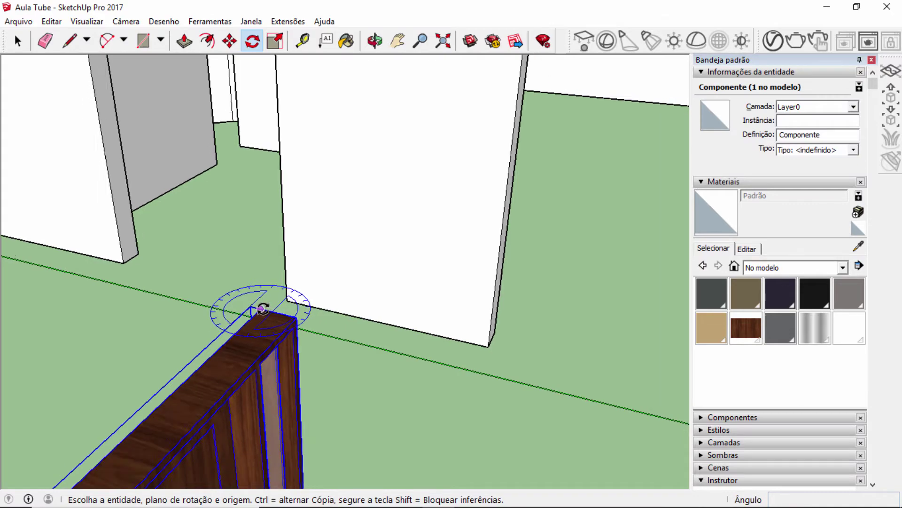
left_click(262, 309)
scroll(214, 348, "up", 4)
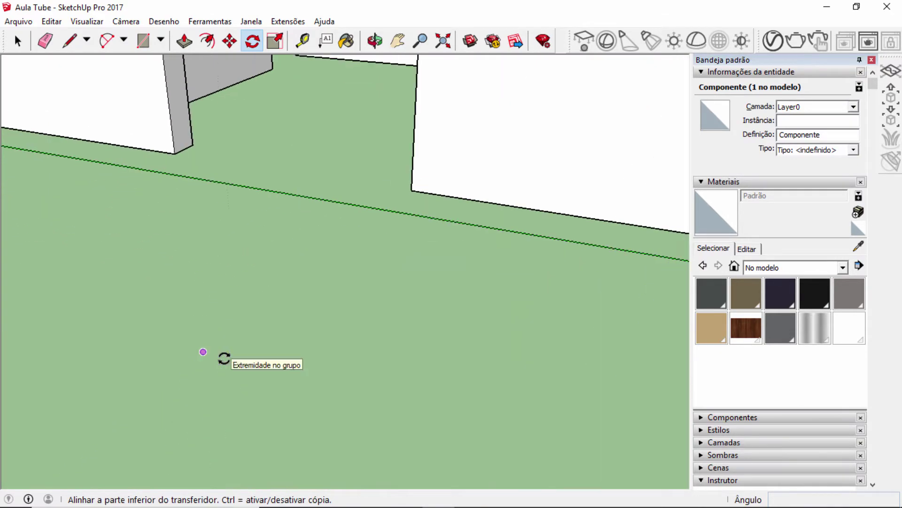
scroll(249, 355, "up", 3)
scroll(256, 351, "up", 3)
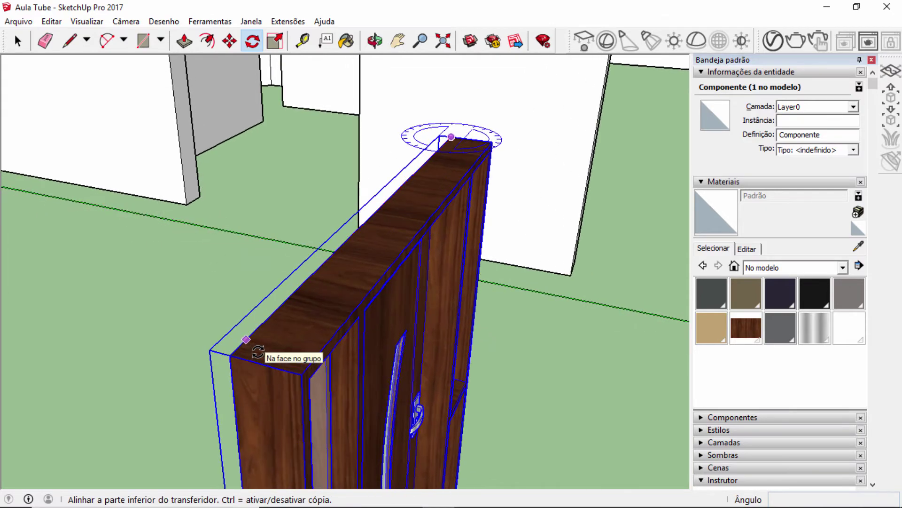
left_click(222, 356)
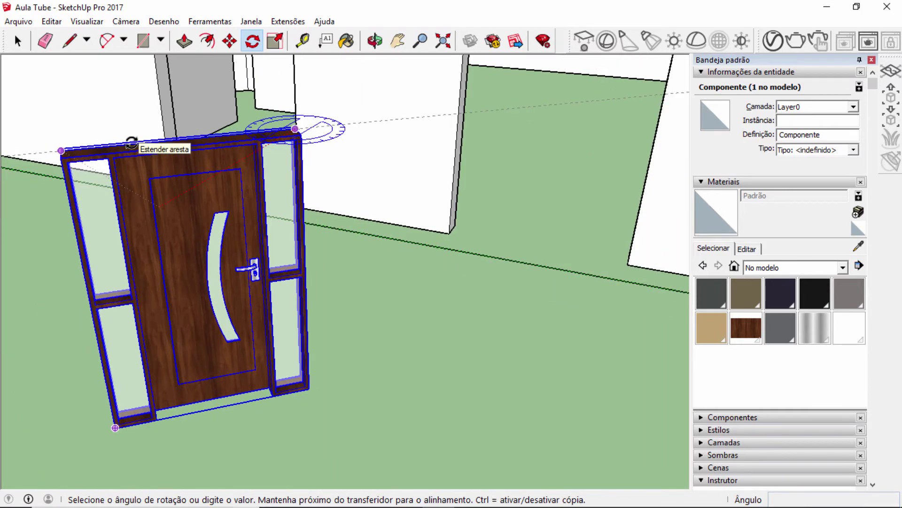
scroll(132, 142, "down", 2)
middle_click_drag(137, 143, 332, 205)
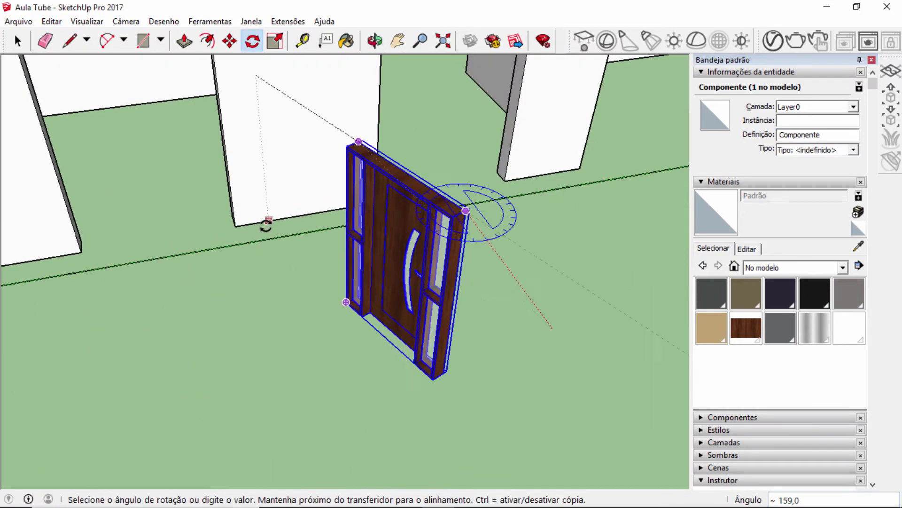
left_click(177, 263)
scroll(252, 270, "down", 3)
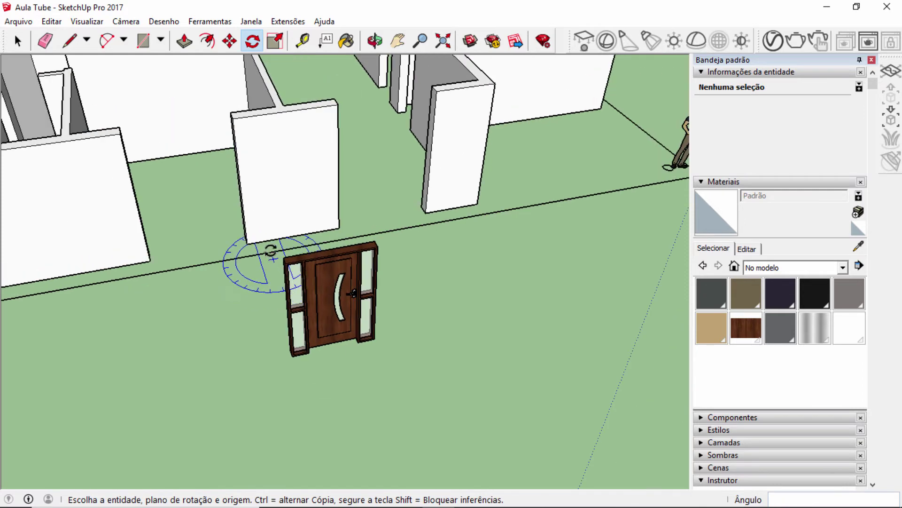
Move the door by its bottom corner into the entrance opening, snapping it to the base corner of the adjoining front wall
left_click(230, 42)
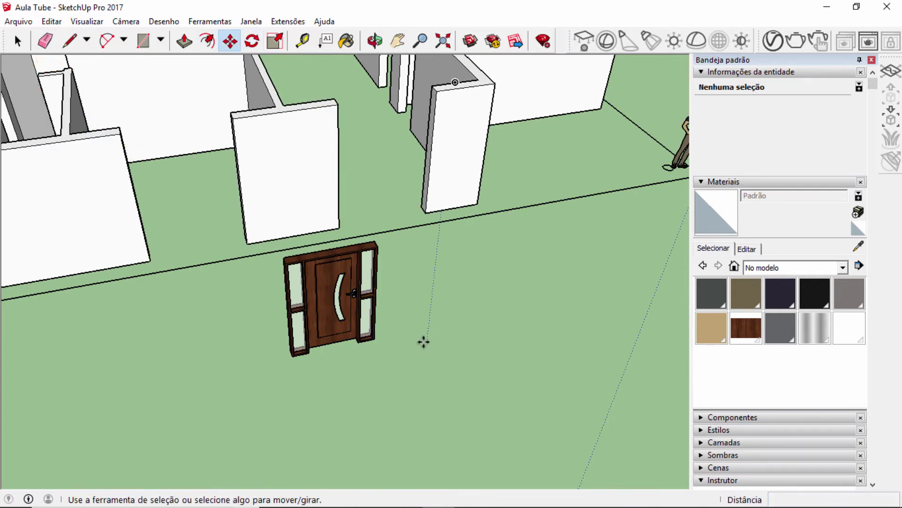
scroll(385, 351, "up", 5)
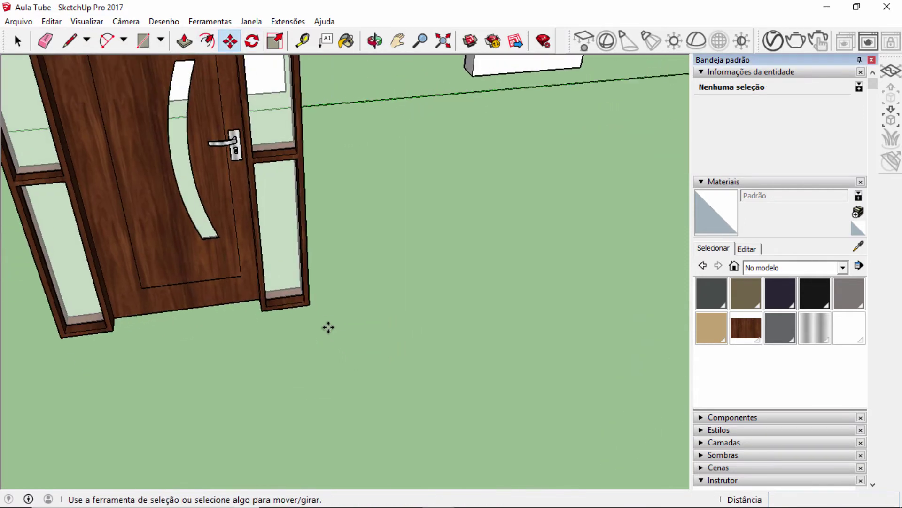
left_click(309, 306)
middle_click_drag(308, 306, 514, 91)
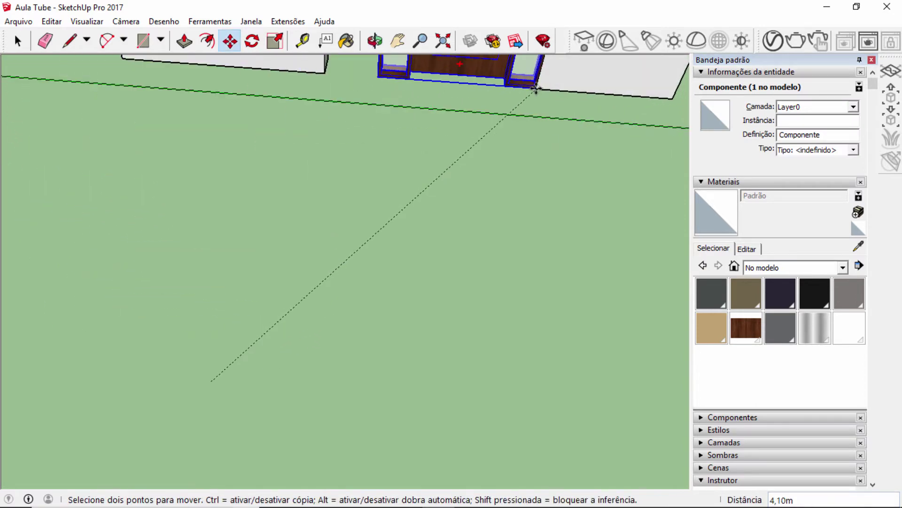
left_click(535, 88)
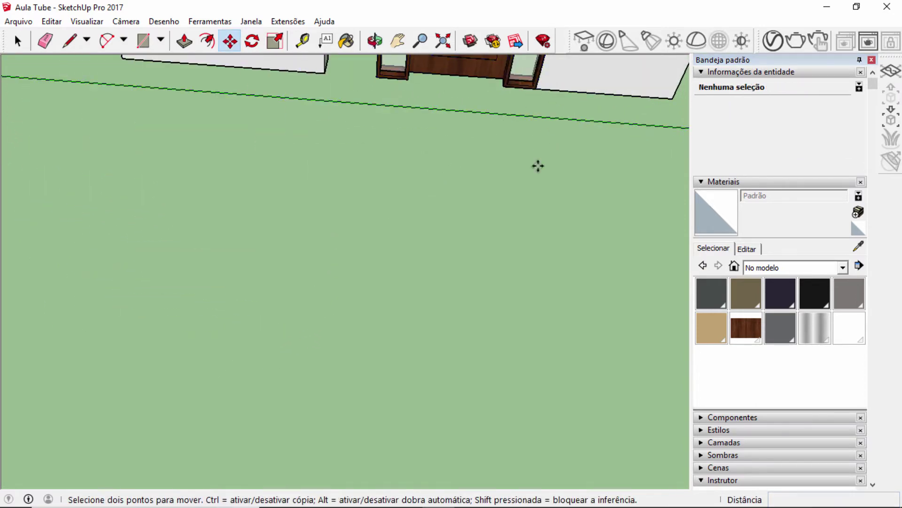
Examine how the door sits in the entrance opening, both close up and against the whole house
scroll(529, 181, "down", 2)
scroll(554, 284, "down", 2)
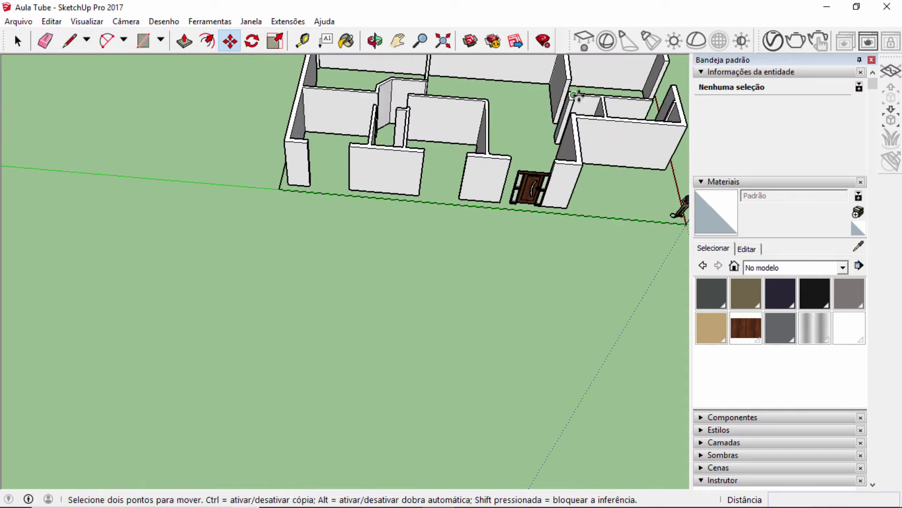
scroll(514, 294, "down", 3)
scroll(523, 309, "up", 6)
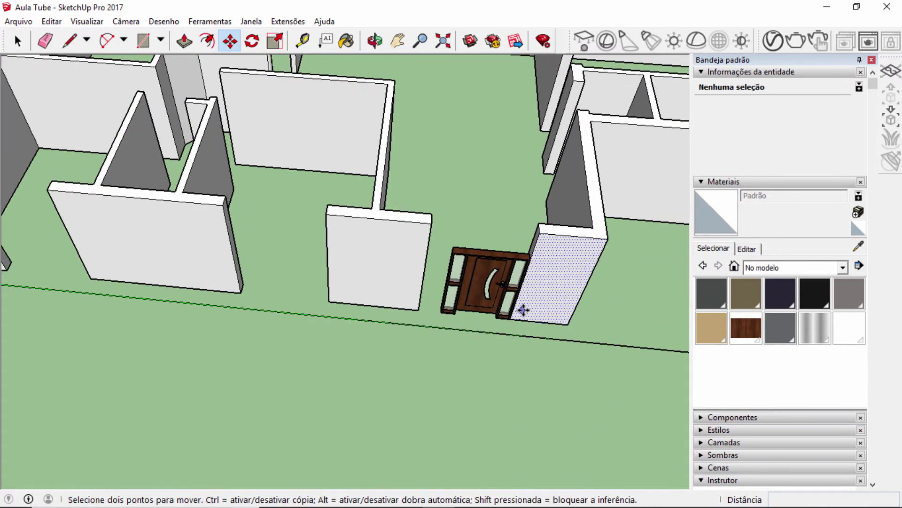
middle_click_drag(523, 309, 510, 235)
scroll(520, 312, "up", 2)
middle_click_drag(520, 312, 392, 366)
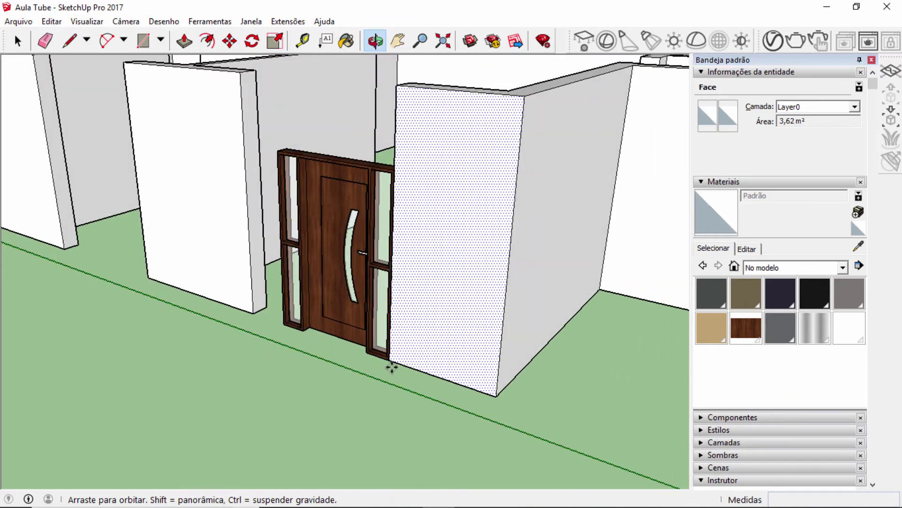
scroll(395, 367, "down", 5)
middle_click_drag(359, 303, 409, 257)
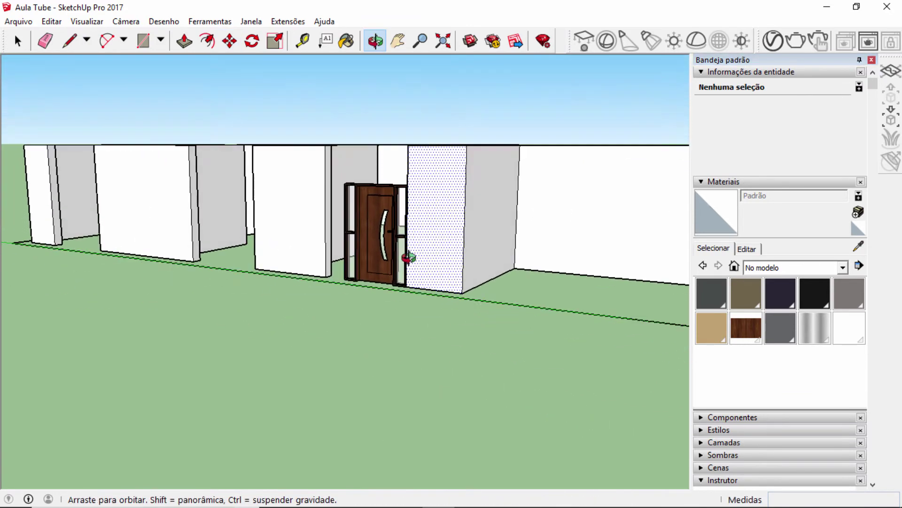
scroll(409, 258, "down", 5)
scroll(346, 268, "up", 2)
scroll(371, 258, "down", 2)
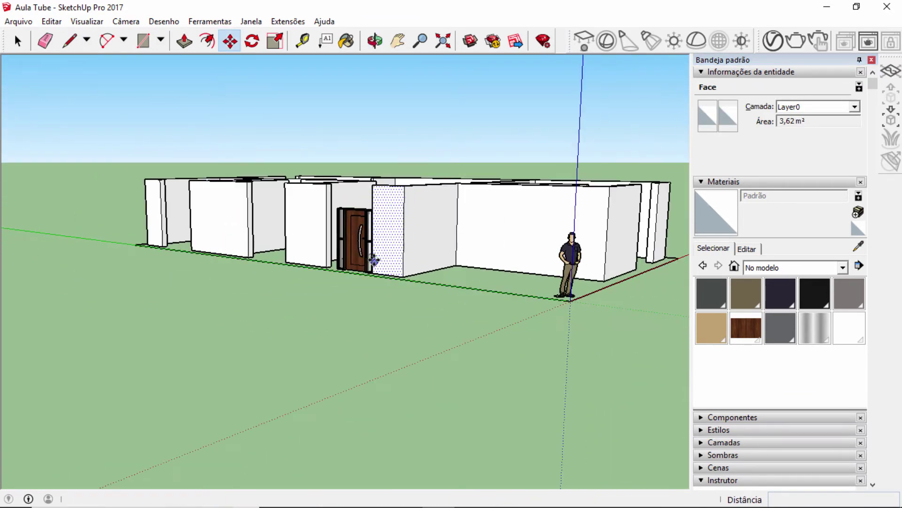
scroll(534, 262, "up", 4)
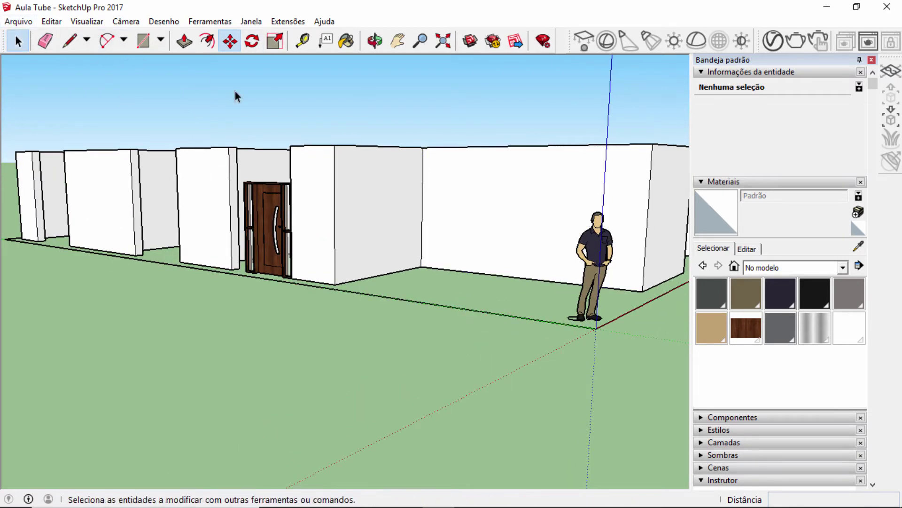
Move the human figure beside the entrance door to compare their heights
key("space")
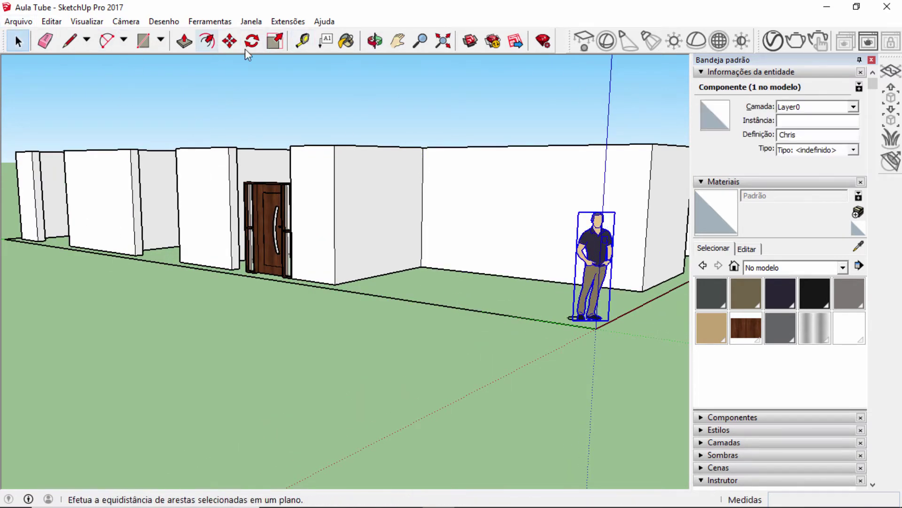
left_click(229, 41)
left_click(570, 319)
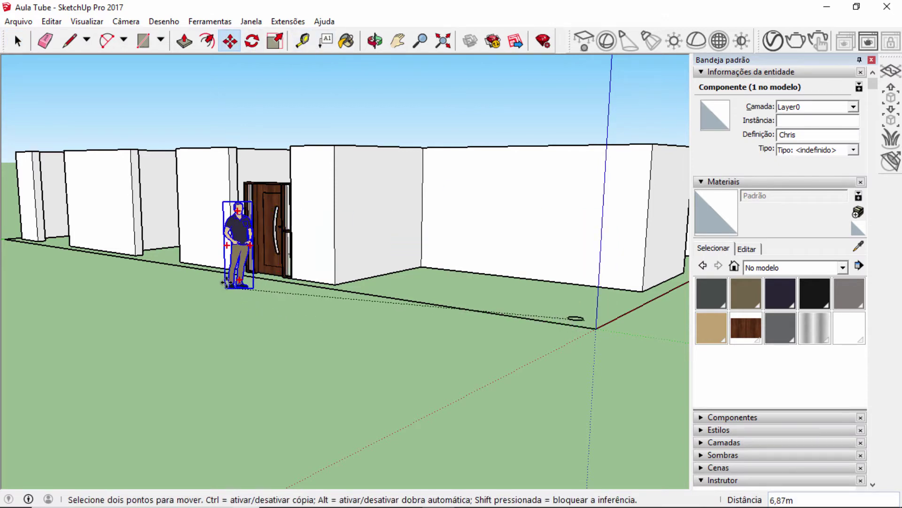
scroll(226, 270, "up", 3)
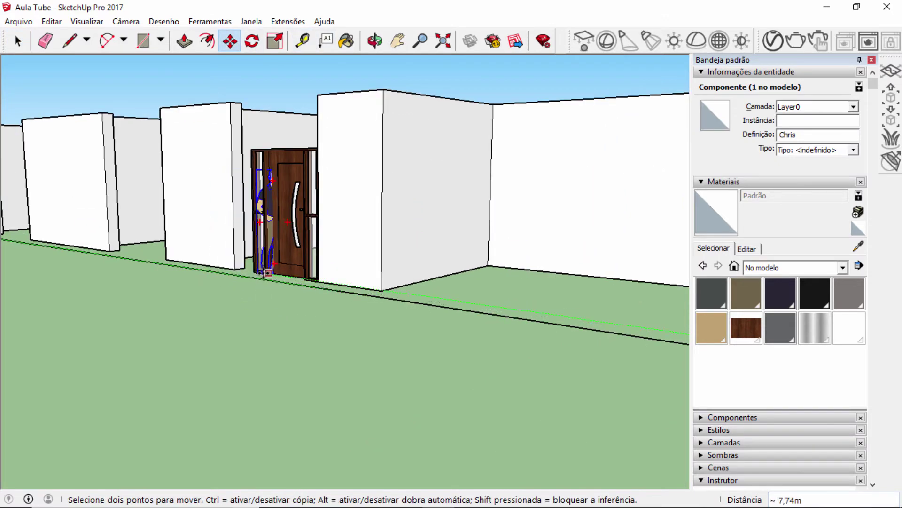
left_click(240, 269)
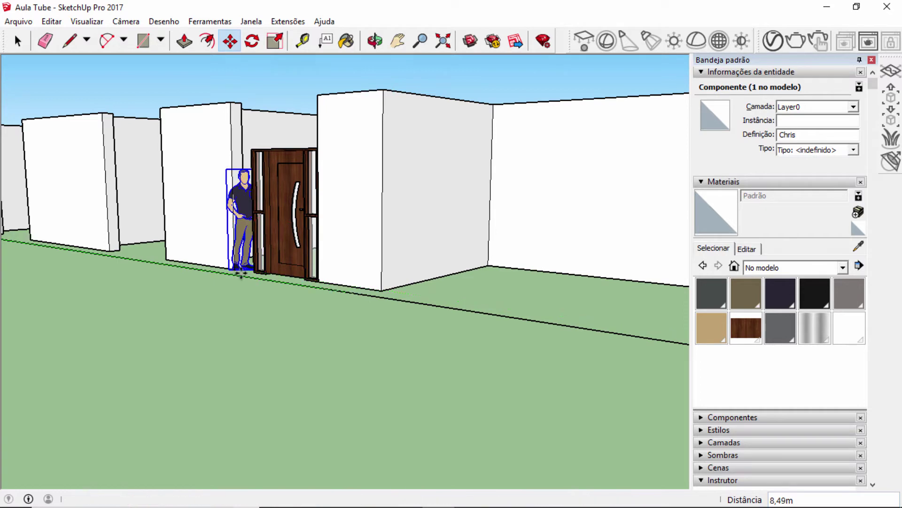
scroll(237, 267, "up", 3)
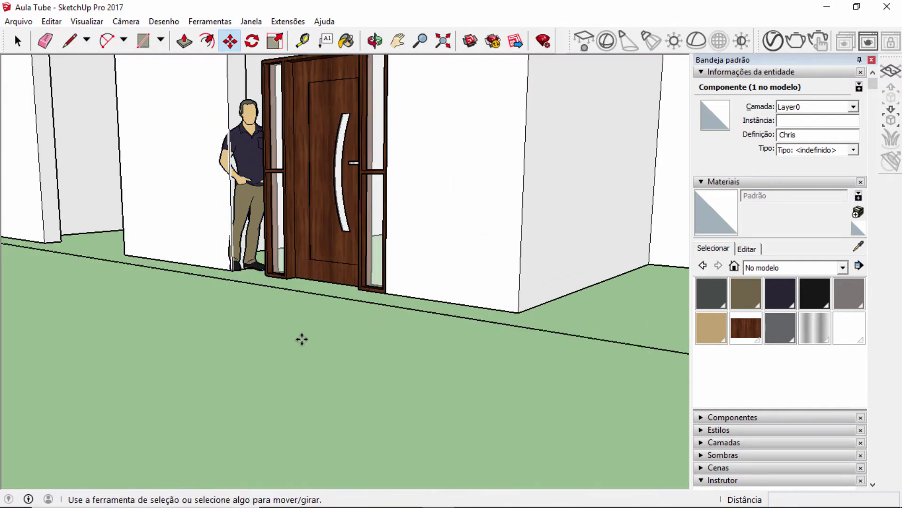
scroll(307, 342, "down", 6)
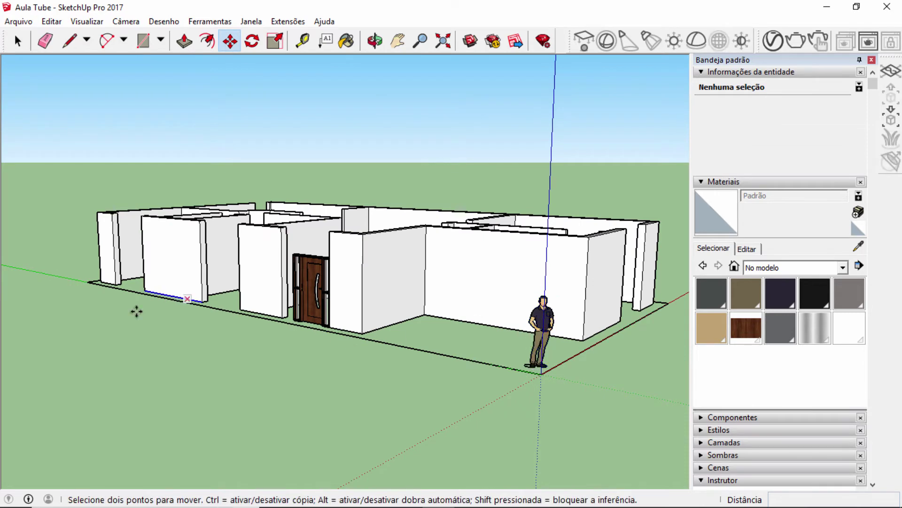
Push/Pull the end face of the front wall beside the door by 0,50 m to close the gap to the frame
middle_click_drag(358, 332, 376, 329)
scroll(329, 329, "up", 6)
key("m")
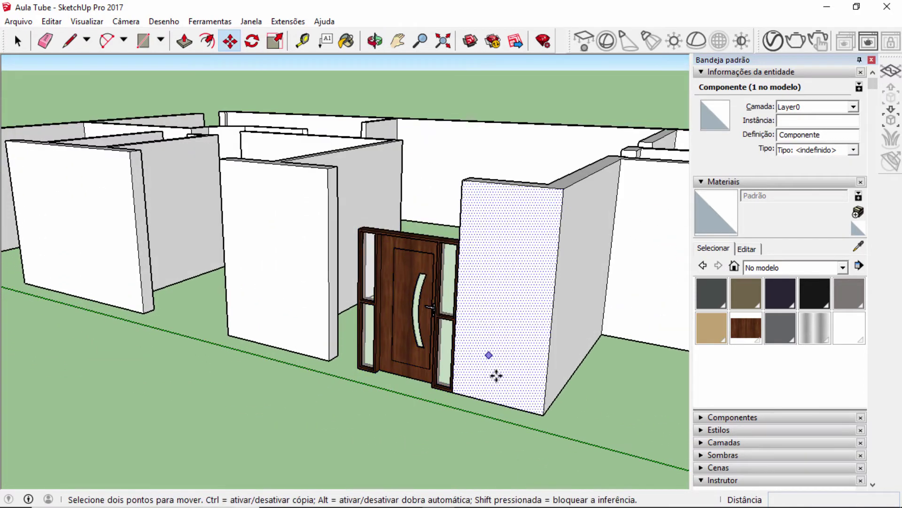
middle_click_drag(489, 355, 279, 333)
scroll(282, 333, "up", 5)
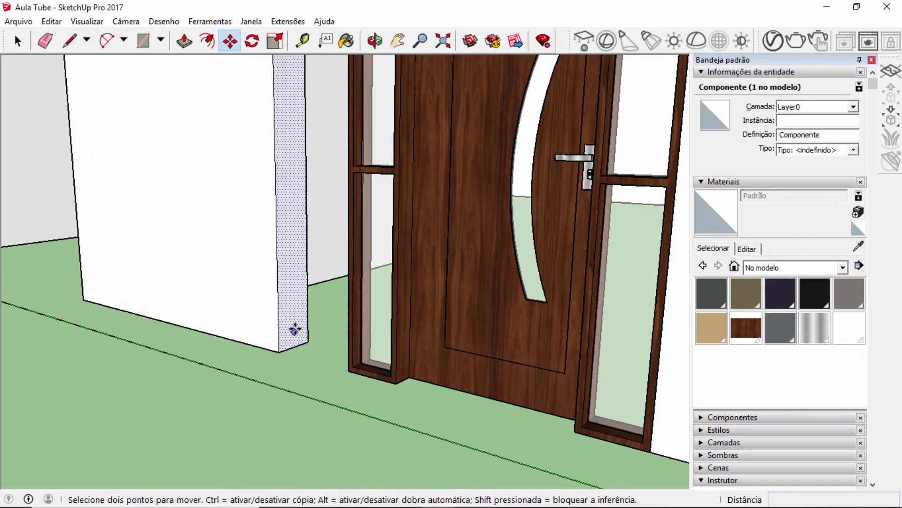
left_click(184, 41)
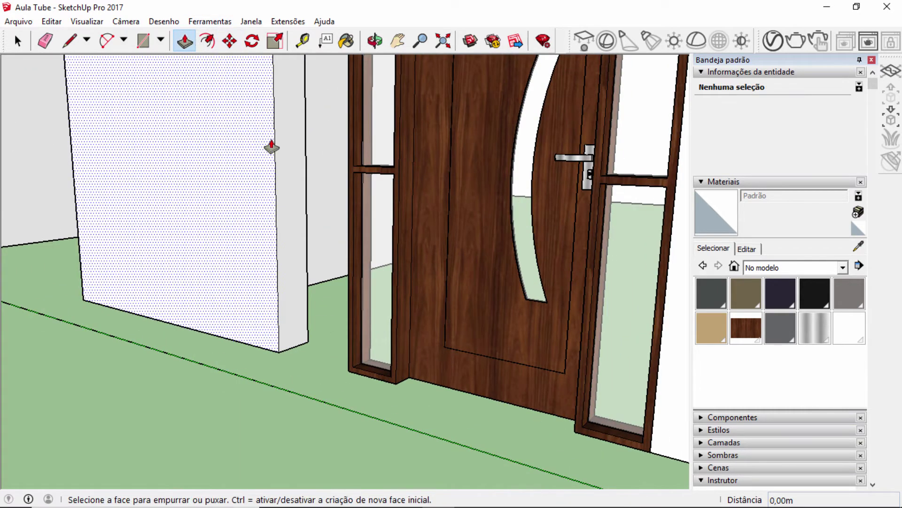
left_click(292, 322)
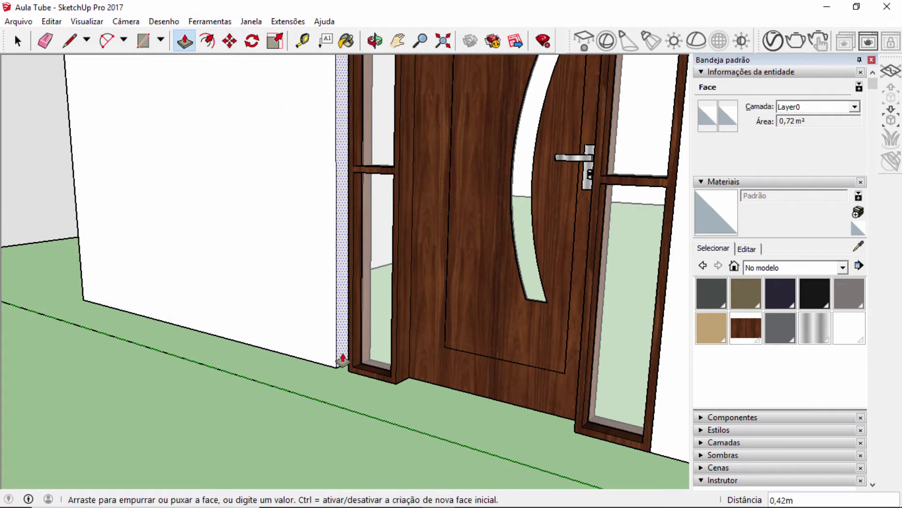
left_click(346, 362)
scroll(370, 338, "down", 6)
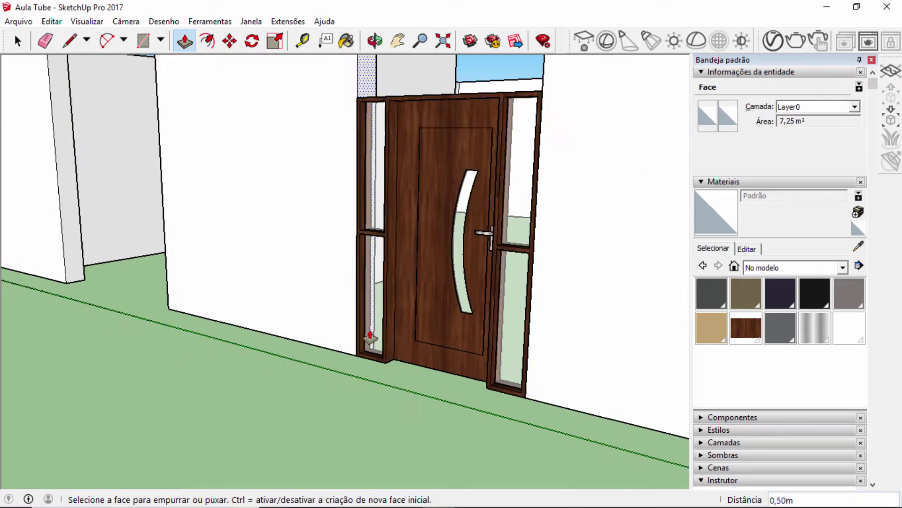
Draw a 1,50 m by 0,25 m rectangle above the door, bridging the tops of the two front walls
middle_click_drag(370, 338, 393, 287)
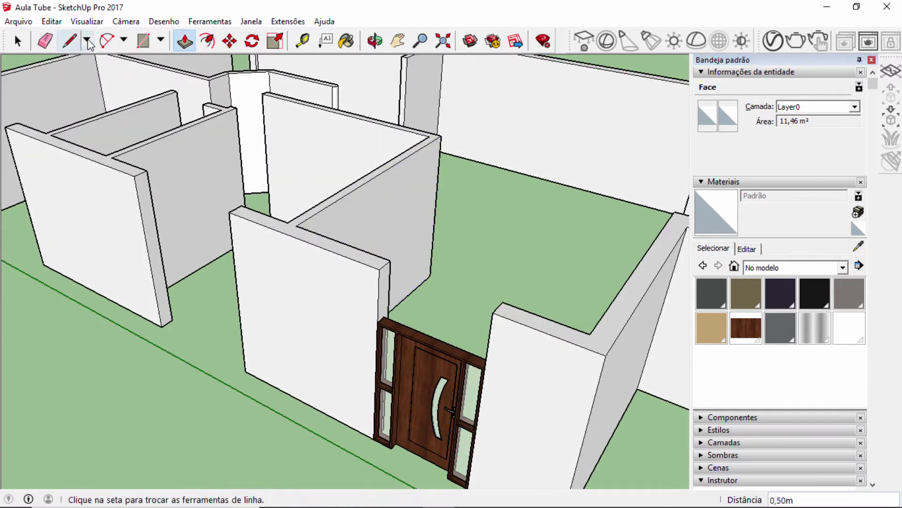
left_click(143, 41)
scroll(391, 260, "up", 3)
scroll(373, 272, "up", 1)
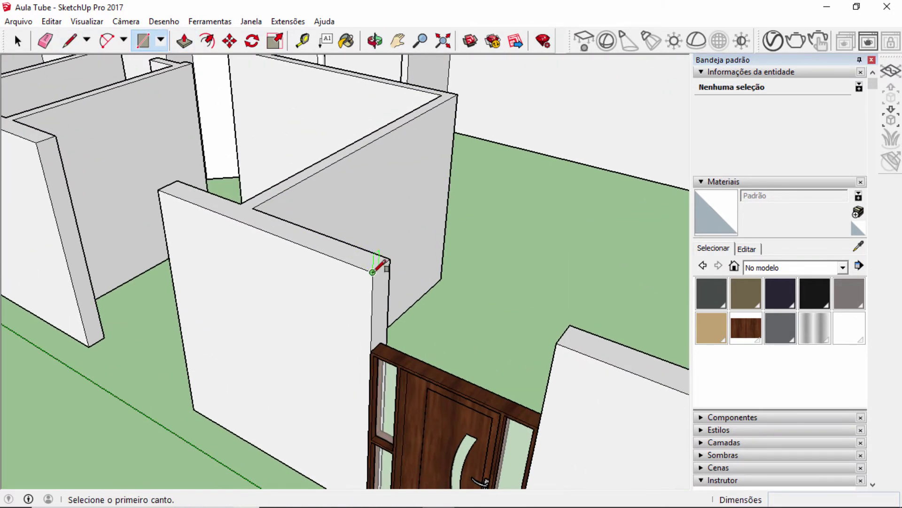
left_click(372, 272)
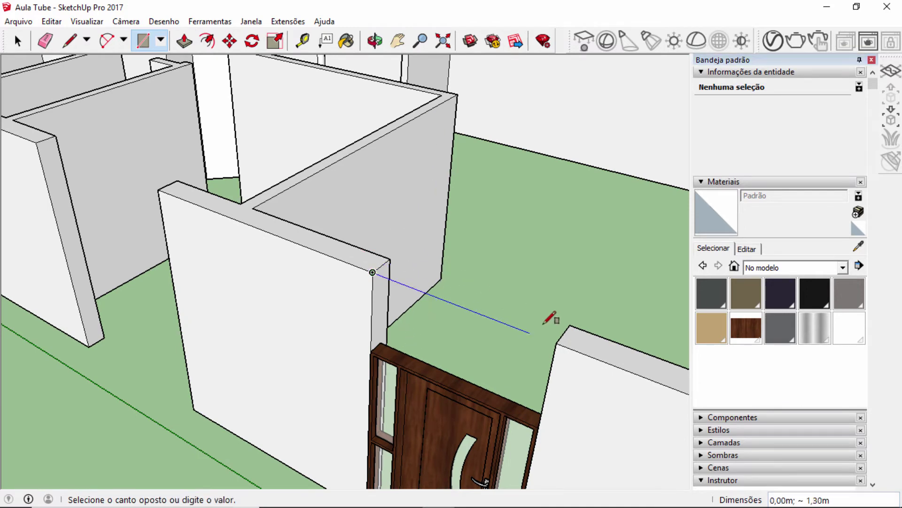
left_click(570, 324)
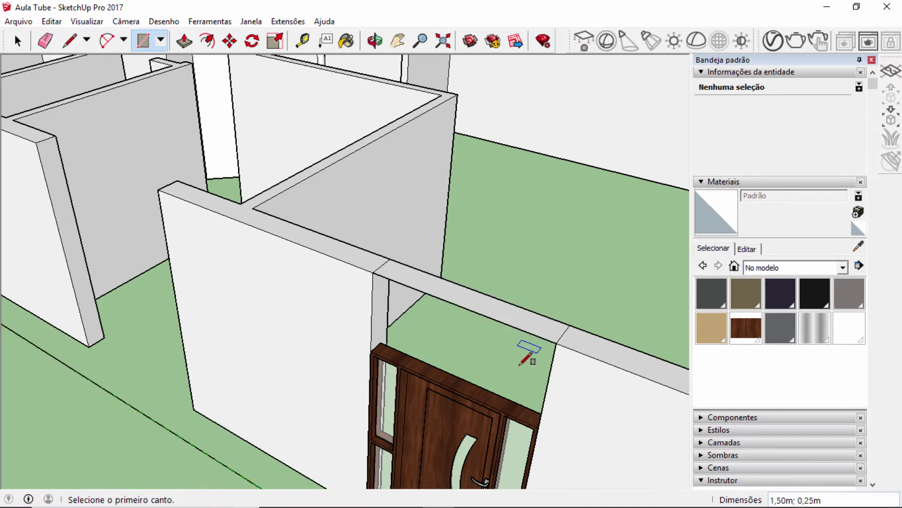
Push/Pull the rectangle above the entrance door down 0,80 m to the top of the door frame
middle_click_drag(520, 365, 362, 87)
scroll(363, 87, "up", 3)
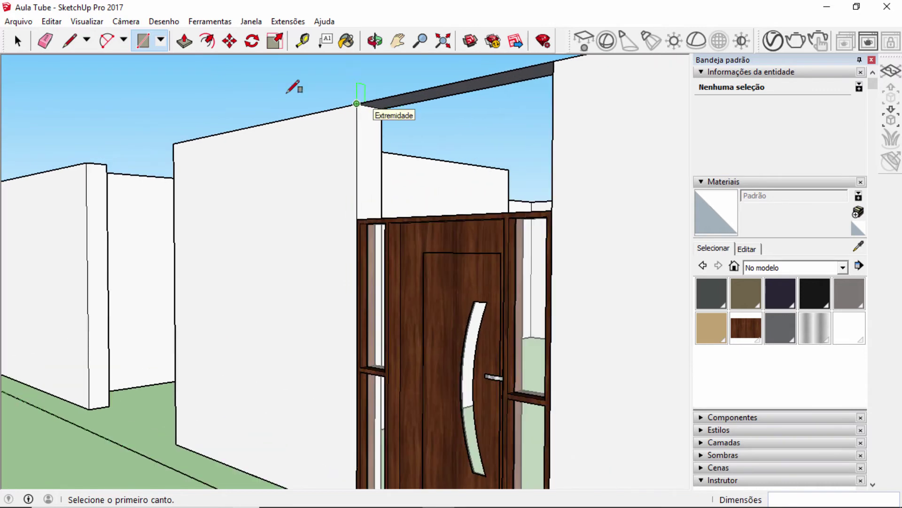
left_click(190, 47)
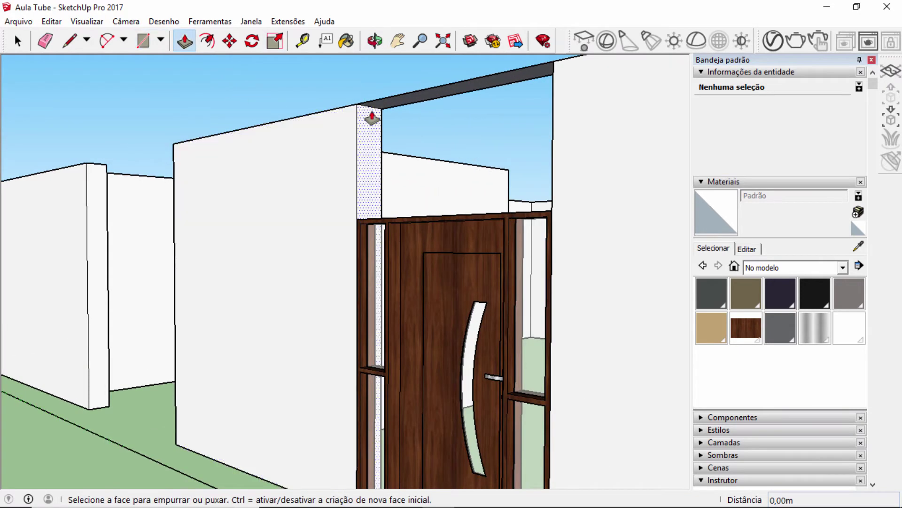
left_click(378, 110)
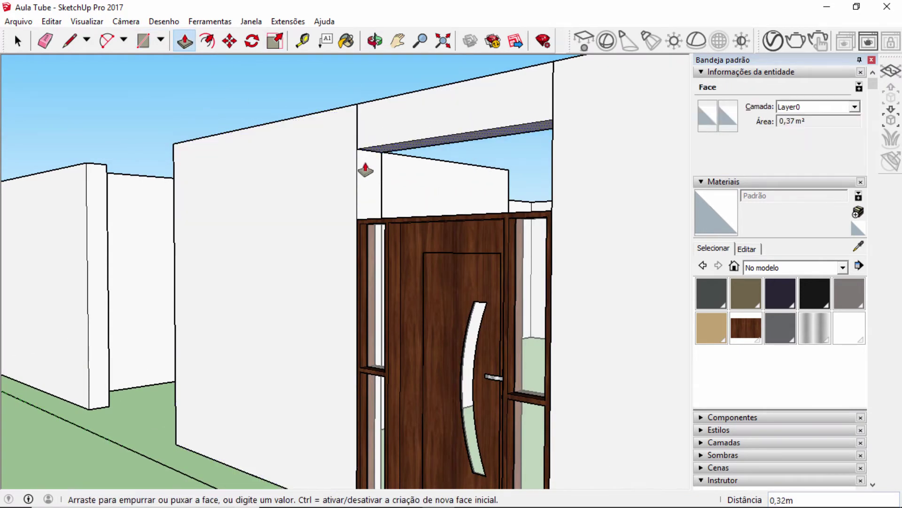
left_click(360, 222)
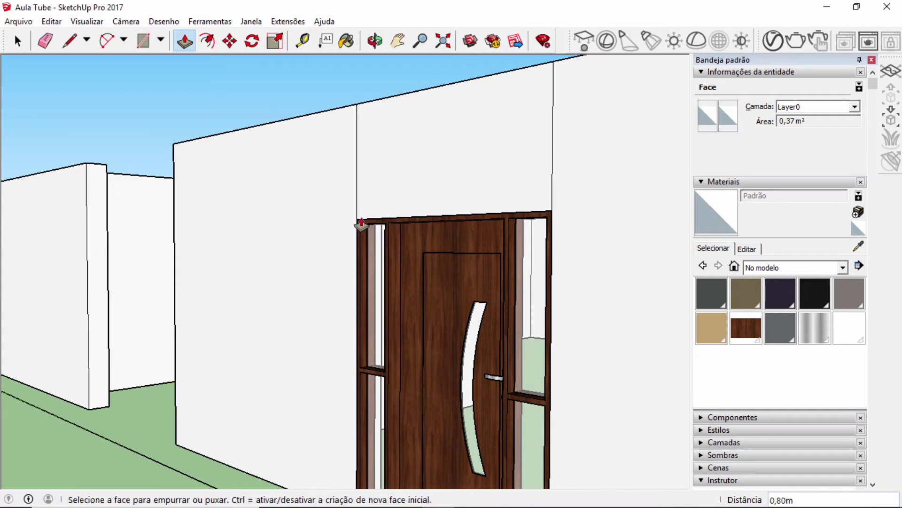
Erase the two vertical seam lines between the new wall piece above the door and the adjoining front walls
middle_click_drag(337, 231, 299, 236)
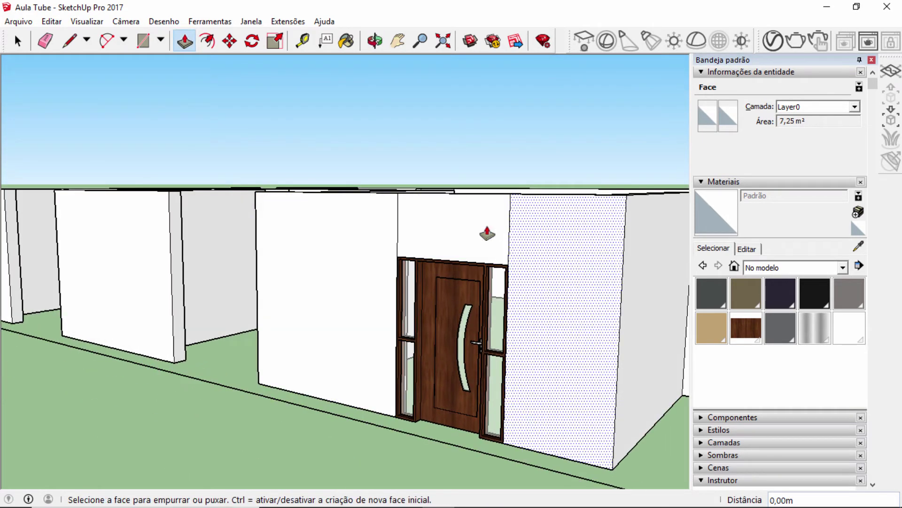
key("space")
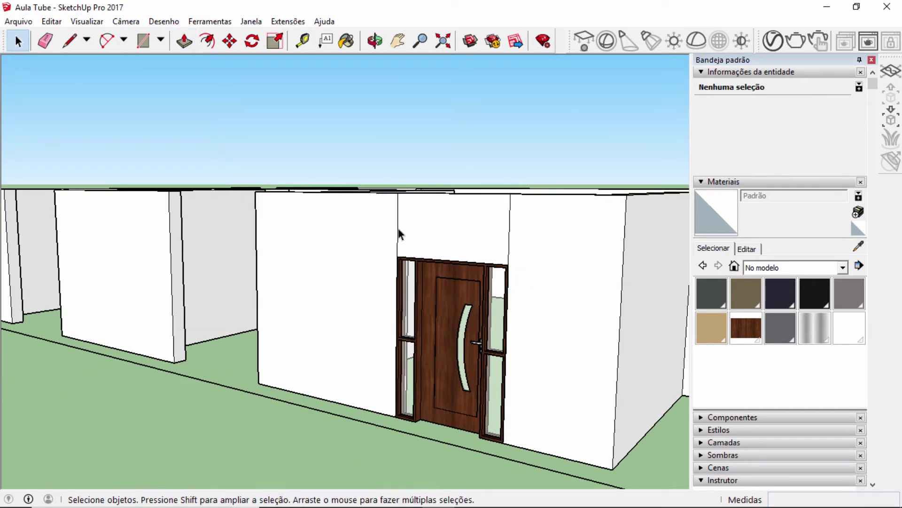
key("Delete")
left_click(510, 241)
key("Delete")
Draw a 2,00 m long rectangle, as deep as the wall, on the ground across the front window opening
scroll(529, 289, "down", 5)
middle_click_drag(531, 289, 441, 286)
scroll(369, 331, "up", 6)
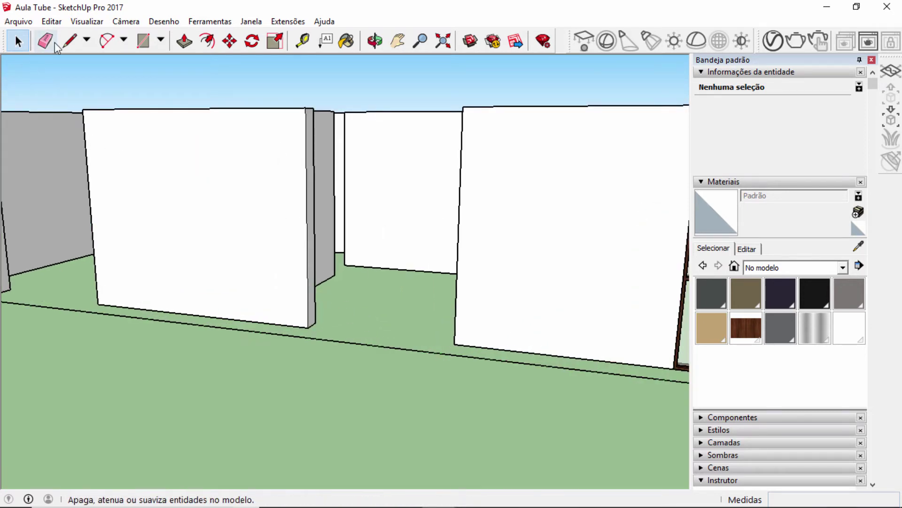
left_click(142, 40)
scroll(324, 324, "up", 3)
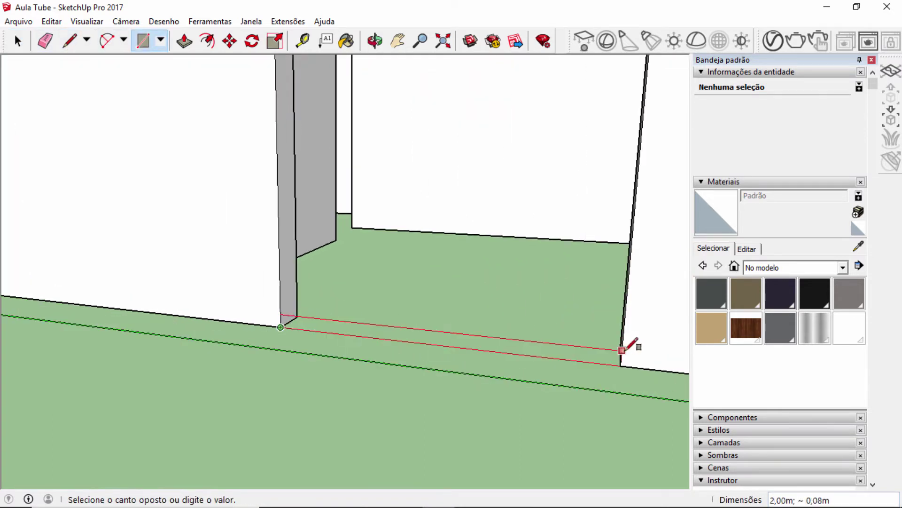
mouse_move(628, 338)
middle_mouse_down()
mouse_move(634, 352)
mouse_move(619, 347)
middle_mouse_up()
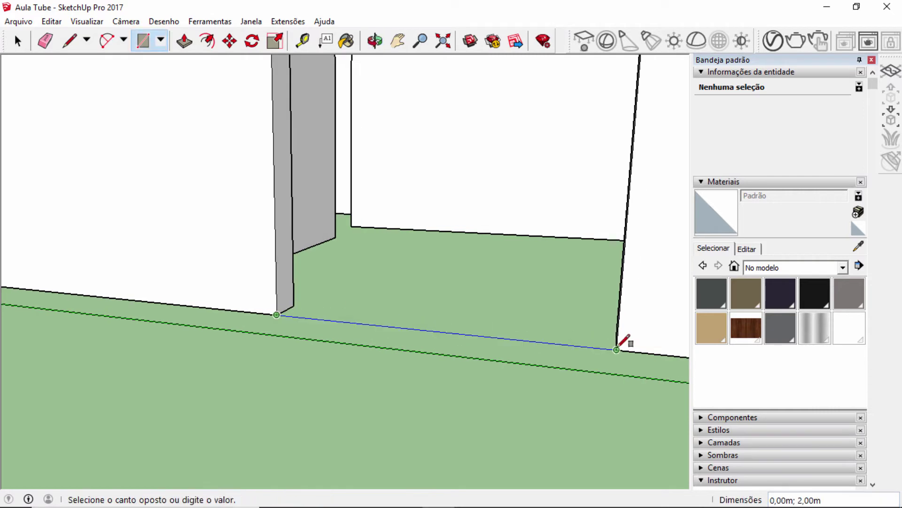
scroll(130, 292, "down", 3)
middle_click_drag(476, 329, 631, 306)
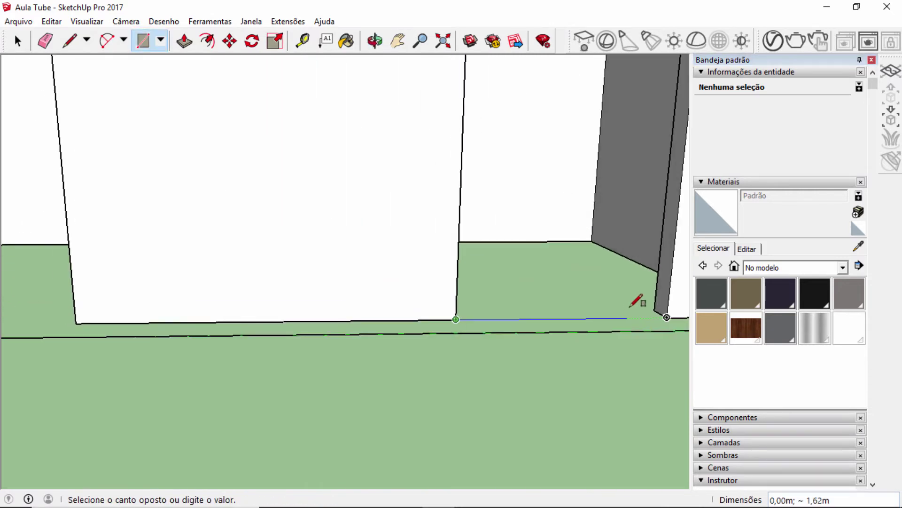
left_click(654, 309)
middle_click_drag(531, 359, 369, 402)
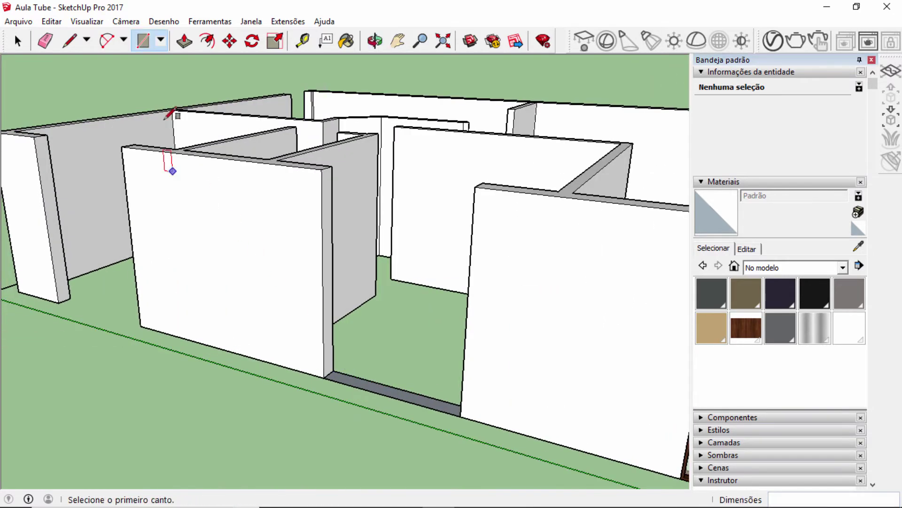
Push/Pull the rectangle in the window opening up 1,20 m to form the sill wall
left_click(184, 41)
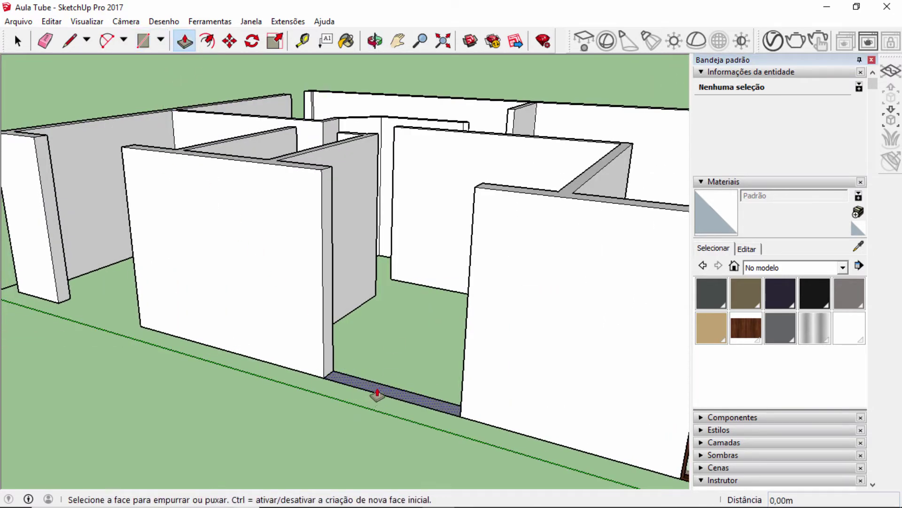
left_click_drag(377, 394, 384, 336)
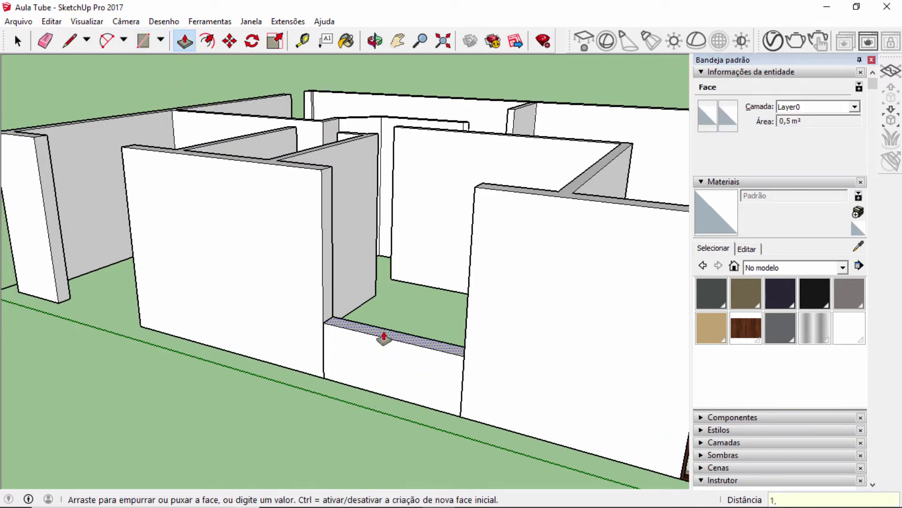
type("1,20")
key("Return")
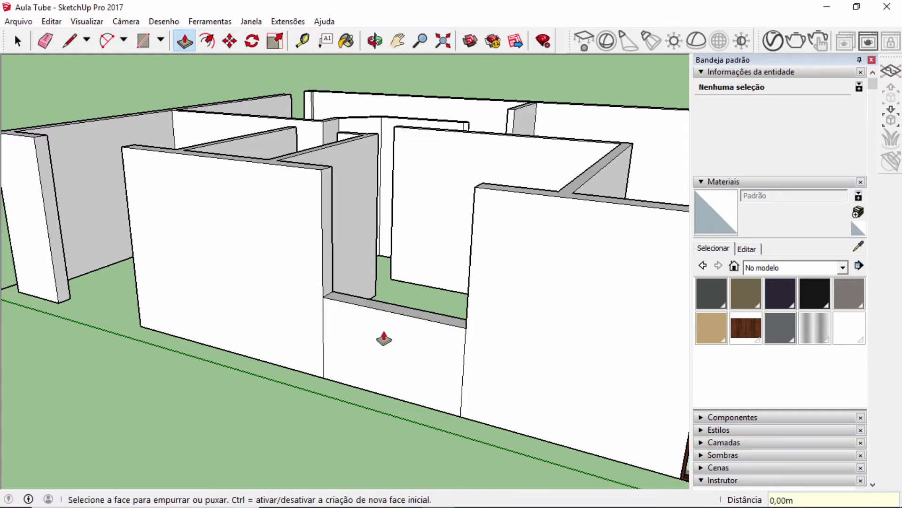
middle_click_drag(328, 332, 175, 418)
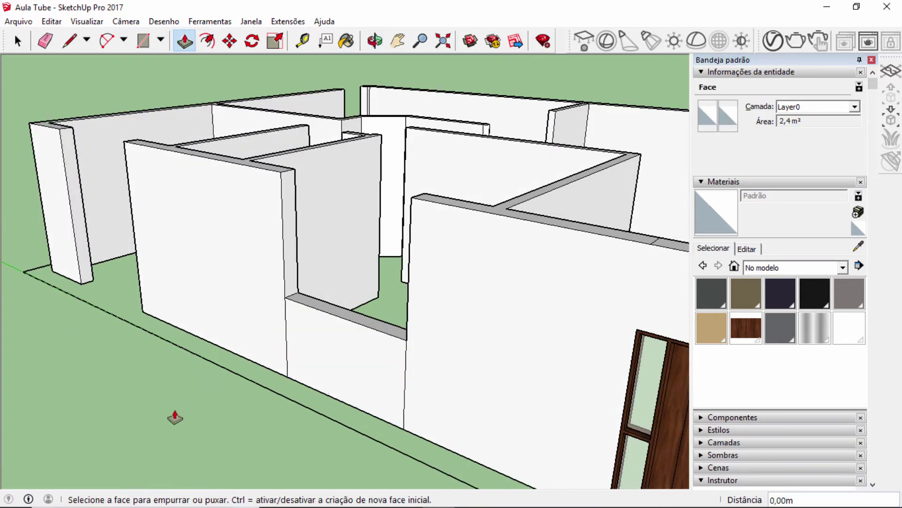
Search the 3D Warehouse for "janela quarto"
left_click(470, 42)
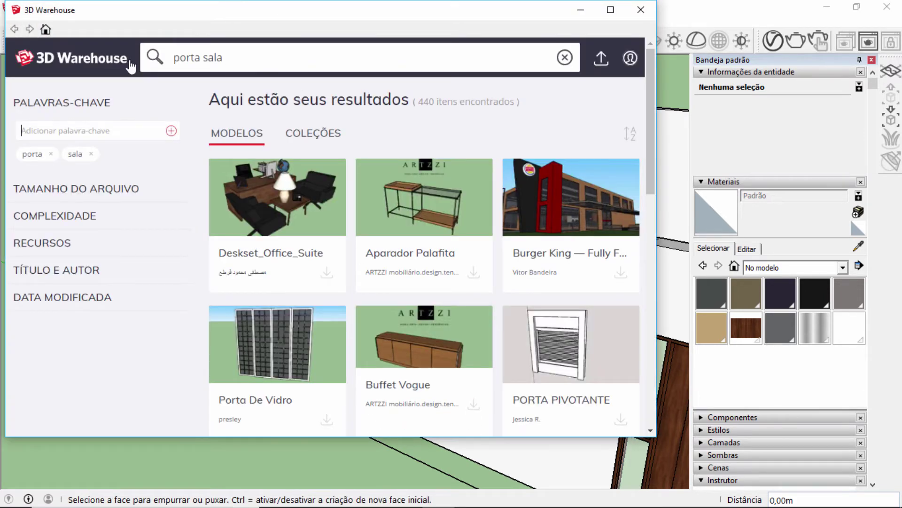
left_click(263, 64)
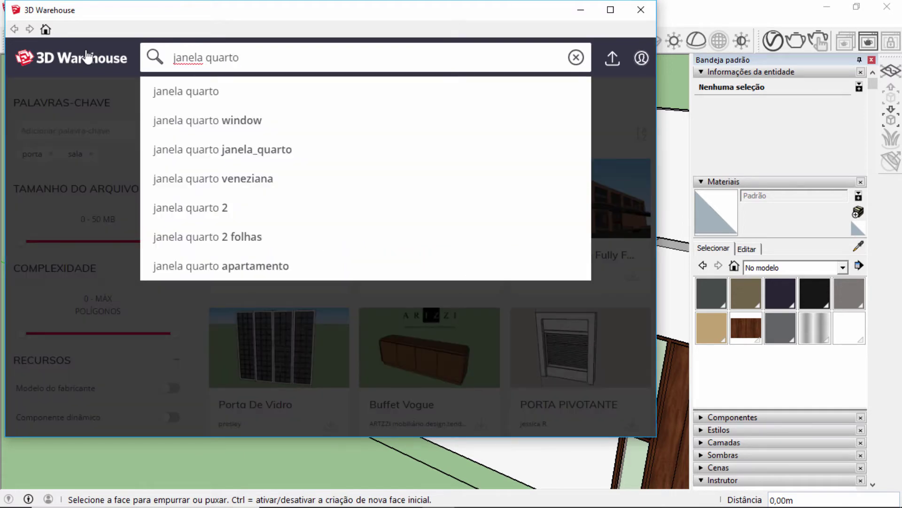
key("Return")
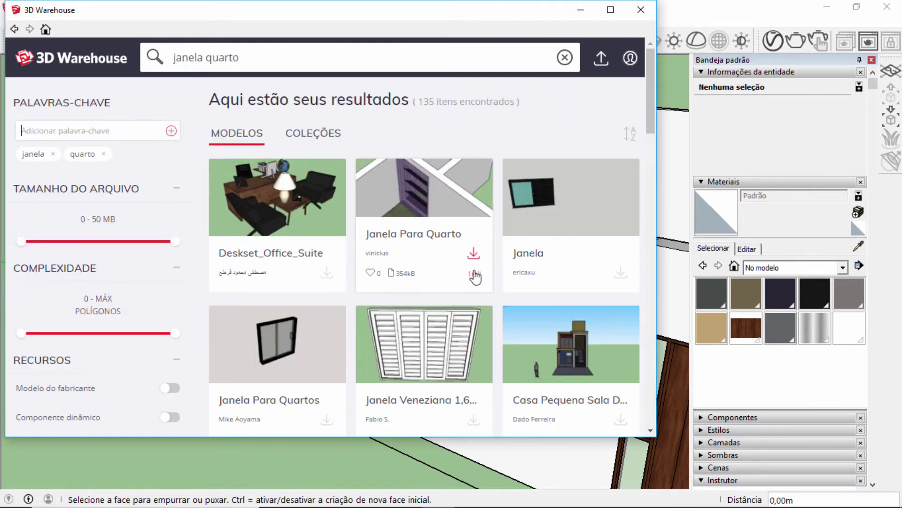
Load the 128 kB "Janela Veneziana Qu..." model from the results and place it on the ground in front of the house
scroll(474, 278, "down", 5)
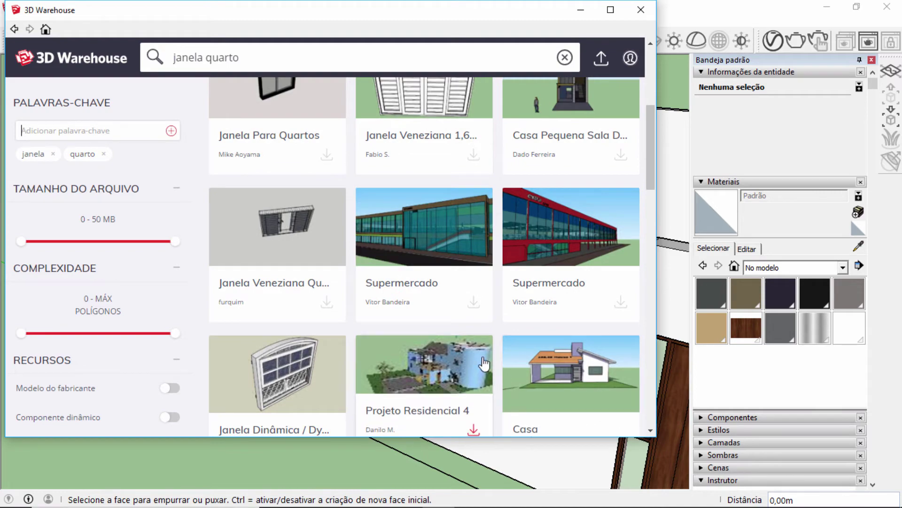
scroll(438, 307, "down", 6)
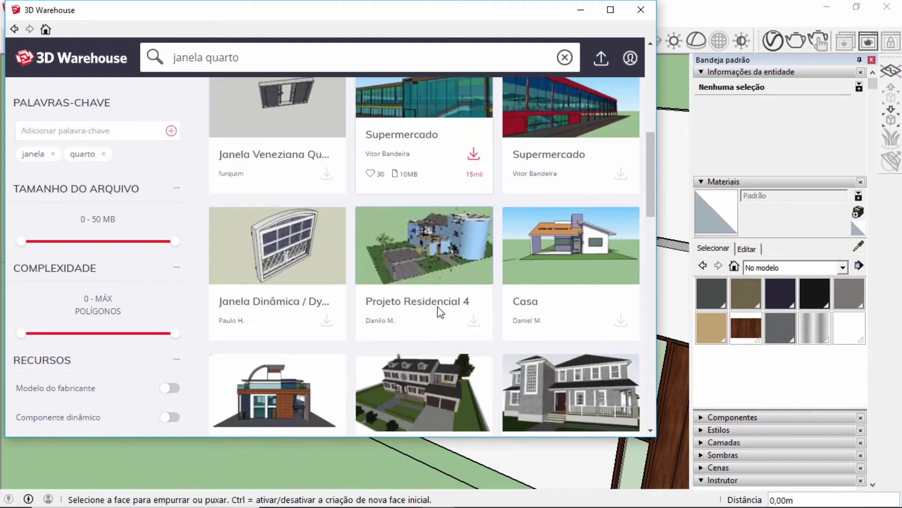
scroll(446, 315, "up", 7)
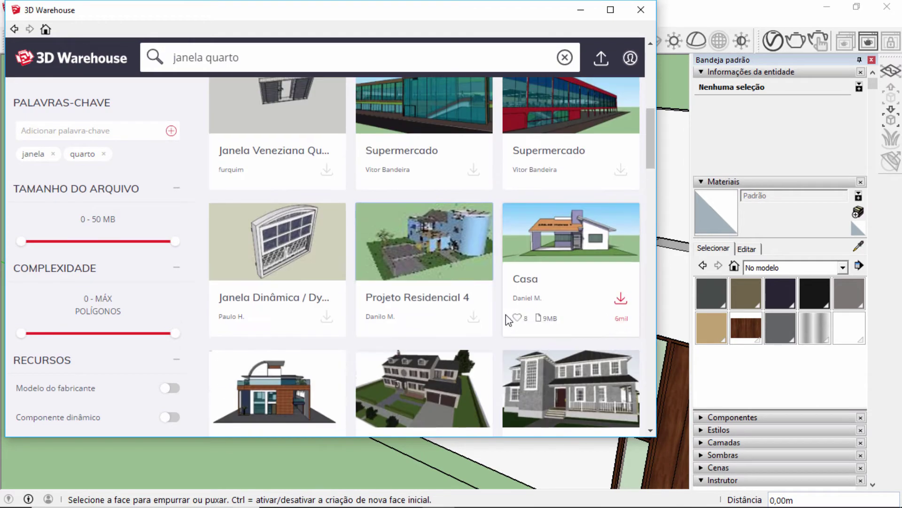
scroll(454, 268, "up", 3)
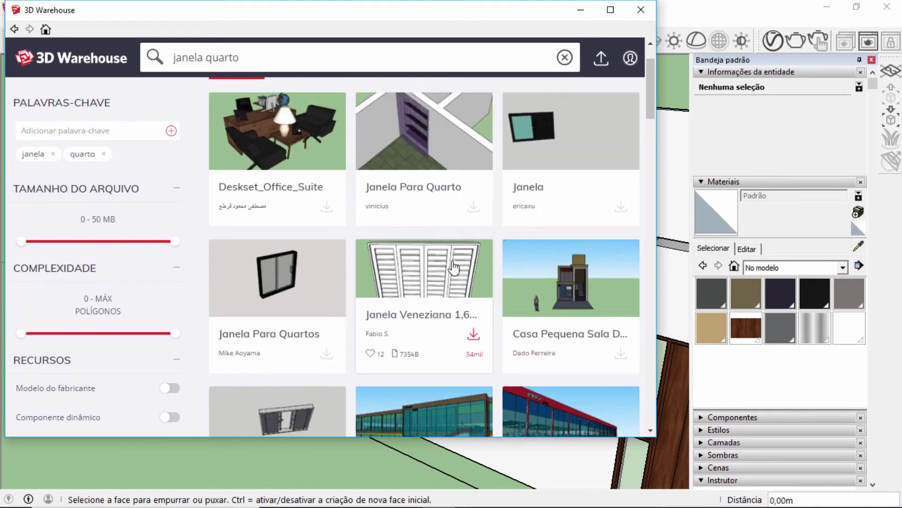
scroll(455, 262, "up", 2)
scroll(584, 246, "down", 5)
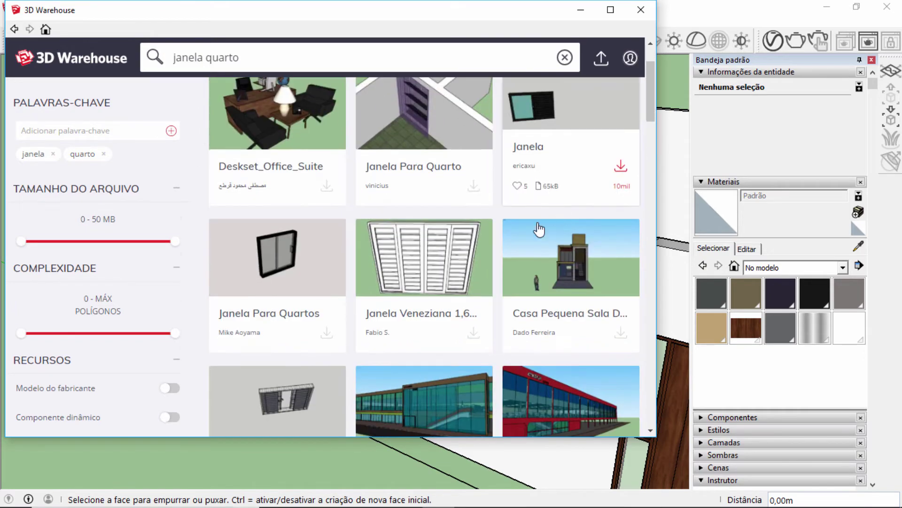
scroll(270, 176, "down", 2)
left_click(324, 217)
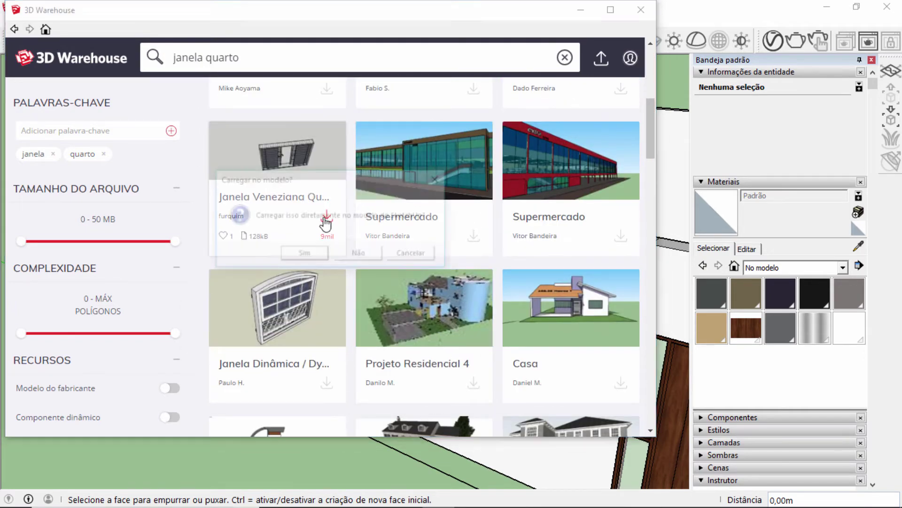
left_click(326, 256)
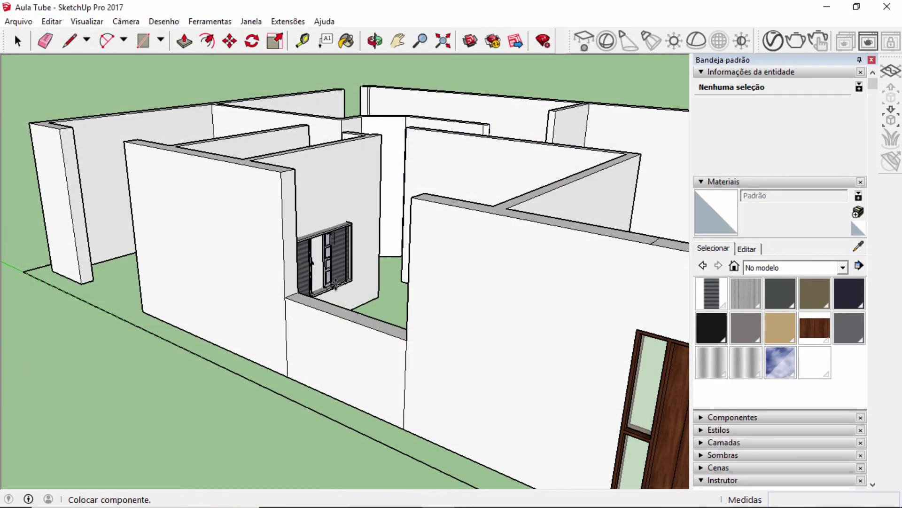
scroll(235, 320, "down", 3)
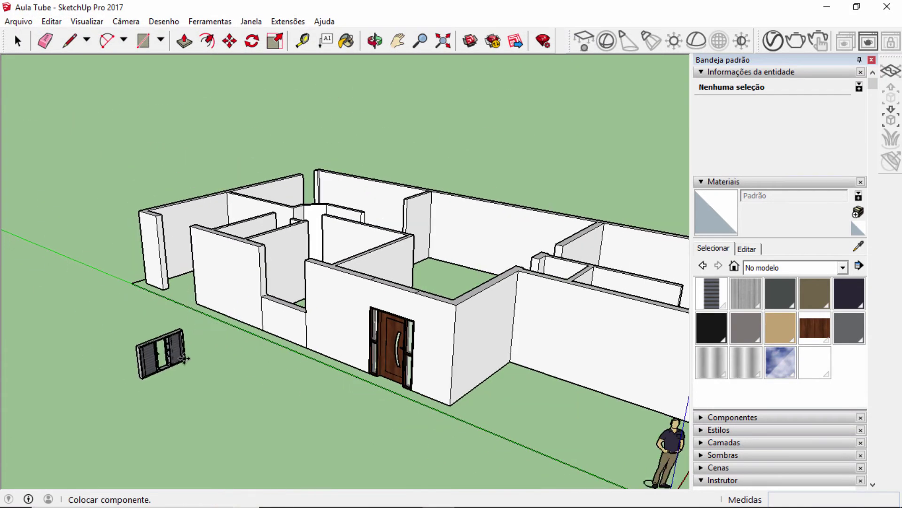
left_click(186, 359)
Rotate the window about its upper corner so that it runs parallel to the front wall
scroll(188, 364, "up", 3)
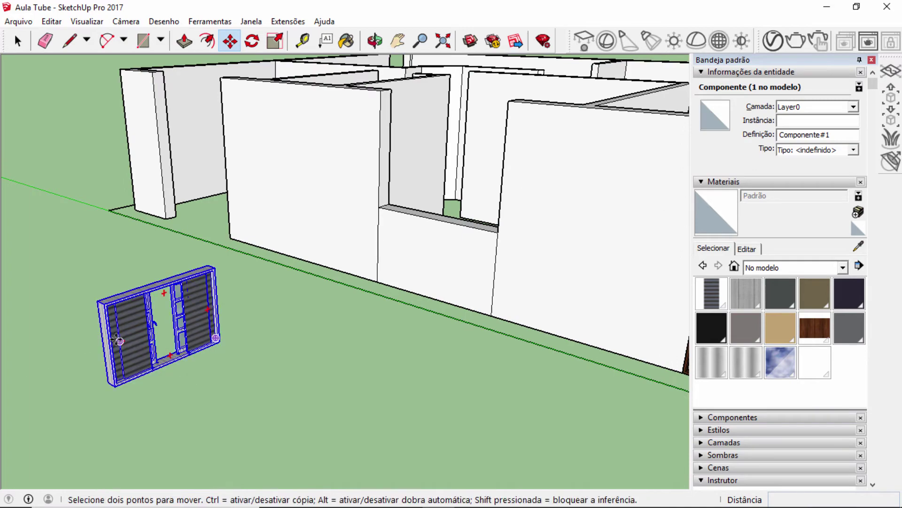
key("q")
scroll(229, 266, "up", 3)
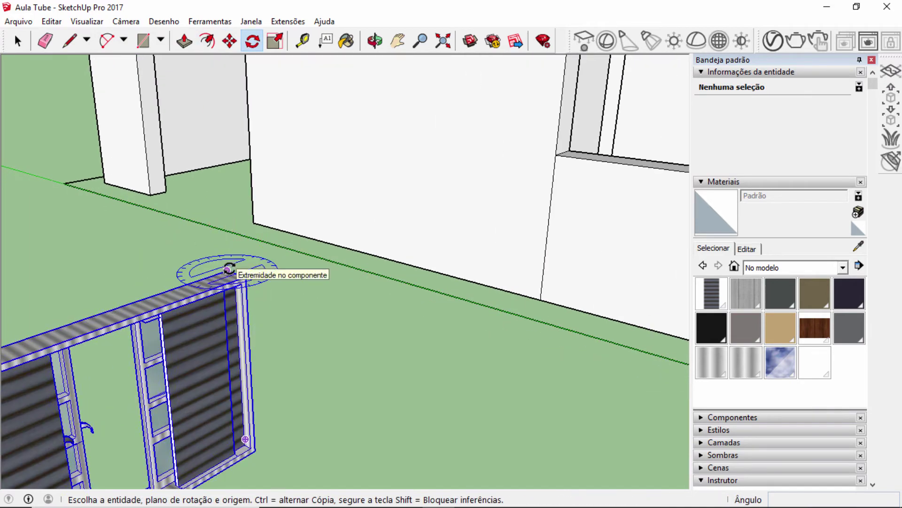
left_click(229, 265)
scroll(229, 266, "down", 2)
left_click(61, 326)
left_click(111, 196)
scroll(112, 196, "down", 2)
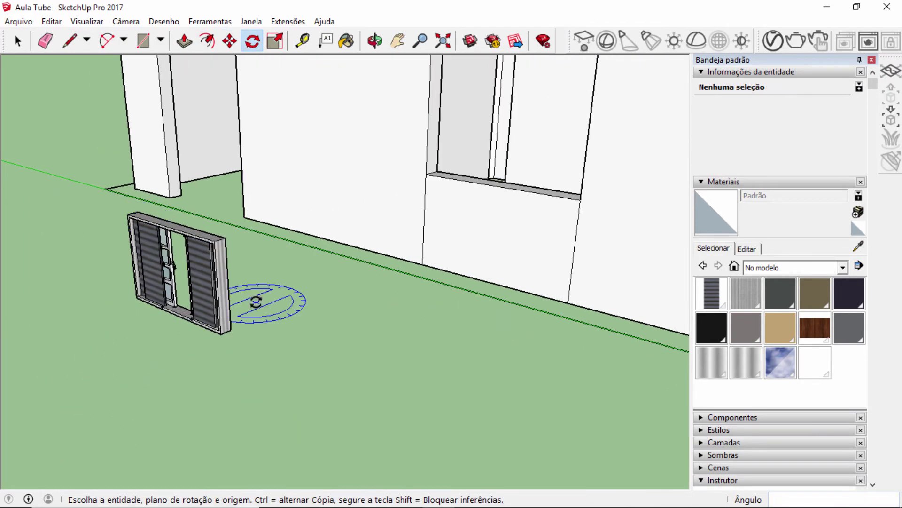
Move the window by its lower outer corner onto the sill wall's outer corner, on the side nearer the entrance door
left_click(229, 41)
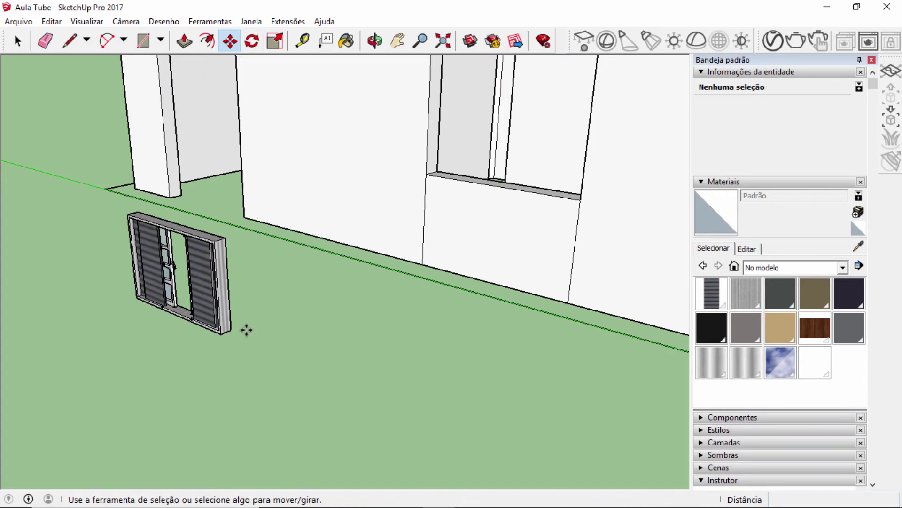
left_click(220, 334)
scroll(566, 214, "up", 6)
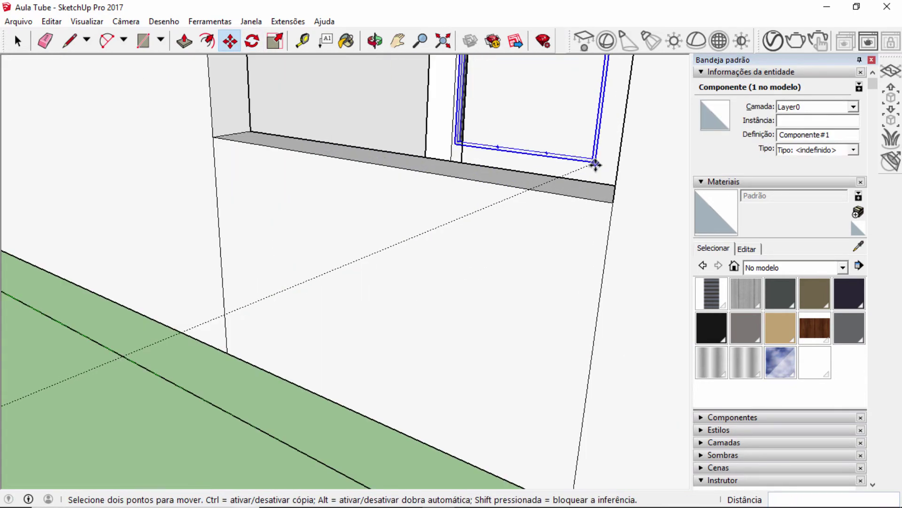
left_click(611, 202)
scroll(347, 263, "down", 5)
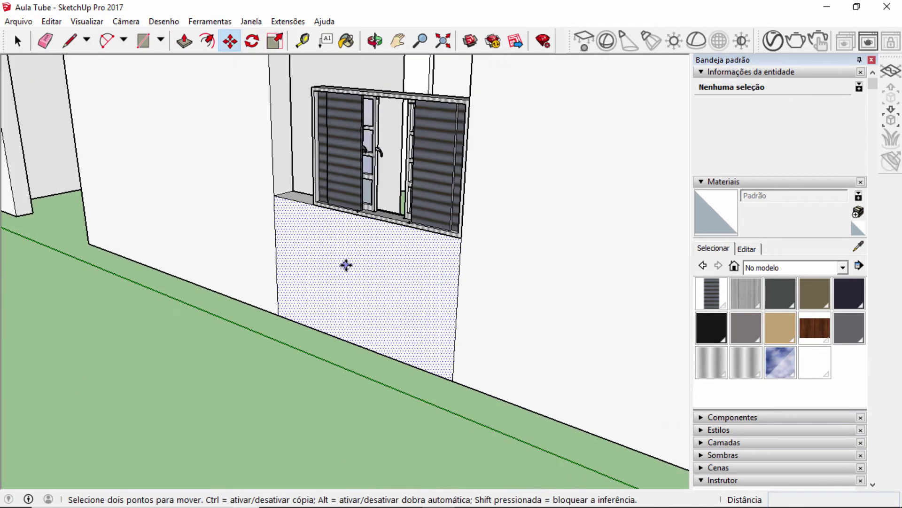
Push the opening's far side wall face about 0,50 m inward until it meets the window frame
middle_click_drag(346, 264, 468, 271)
scroll(332, 210, "up", 6)
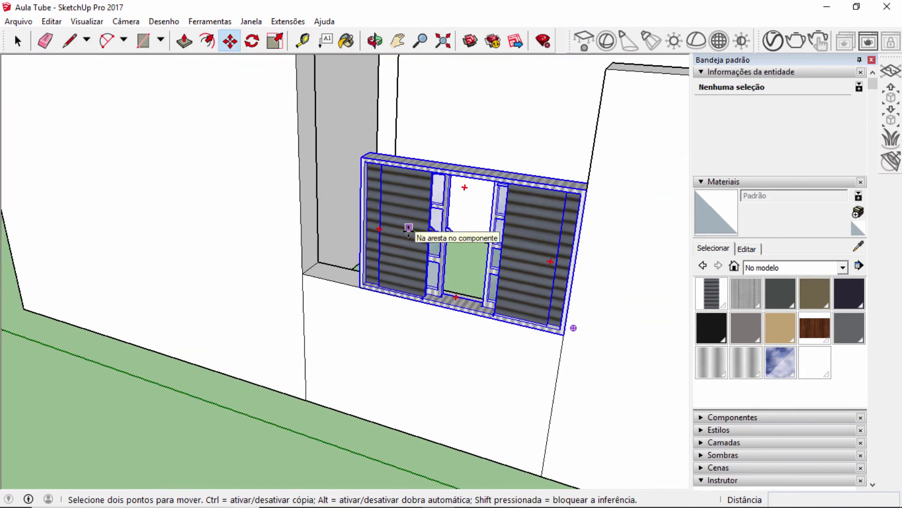
middle_click_drag(409, 225, 377, 247)
scroll(378, 247, "up", 1)
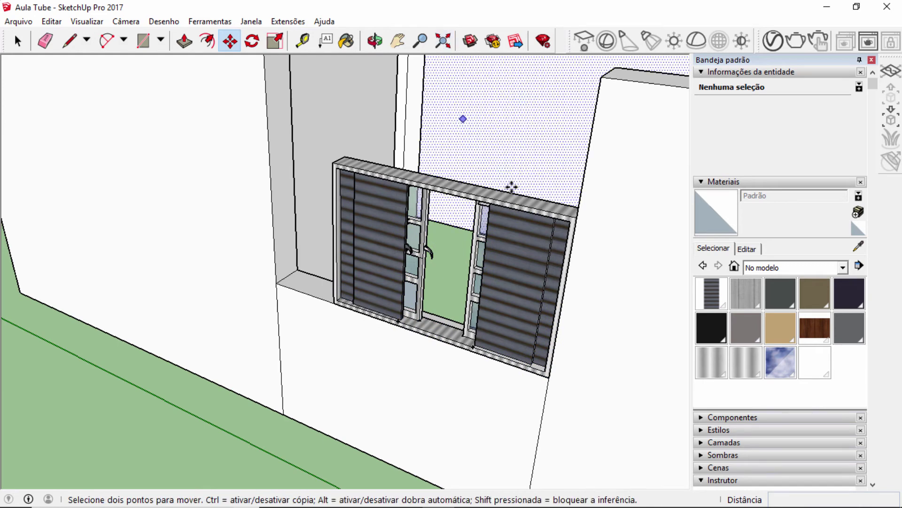
left_click(184, 41)
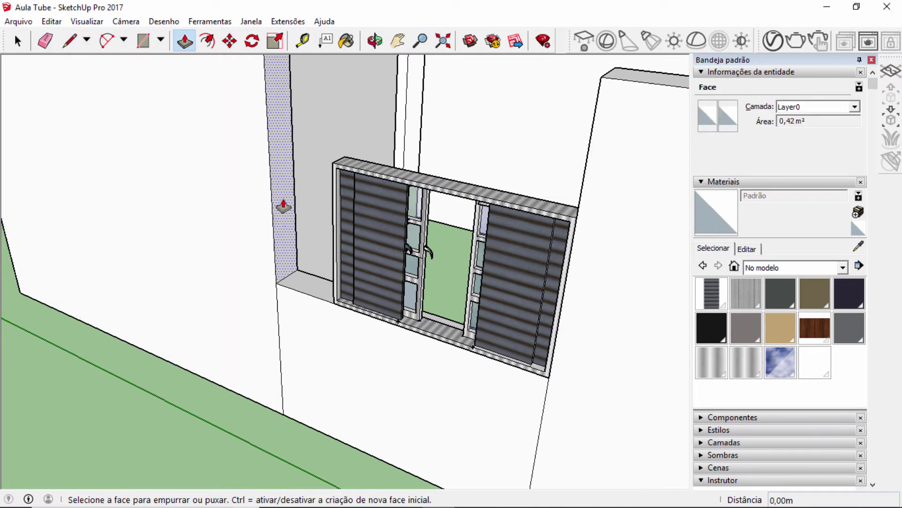
left_click(283, 228)
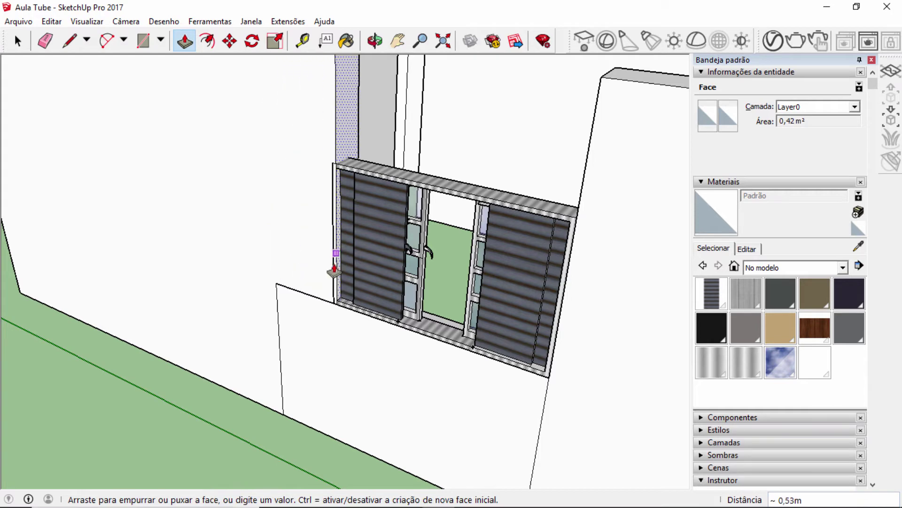
middle_click_drag(331, 308, 373, 241)
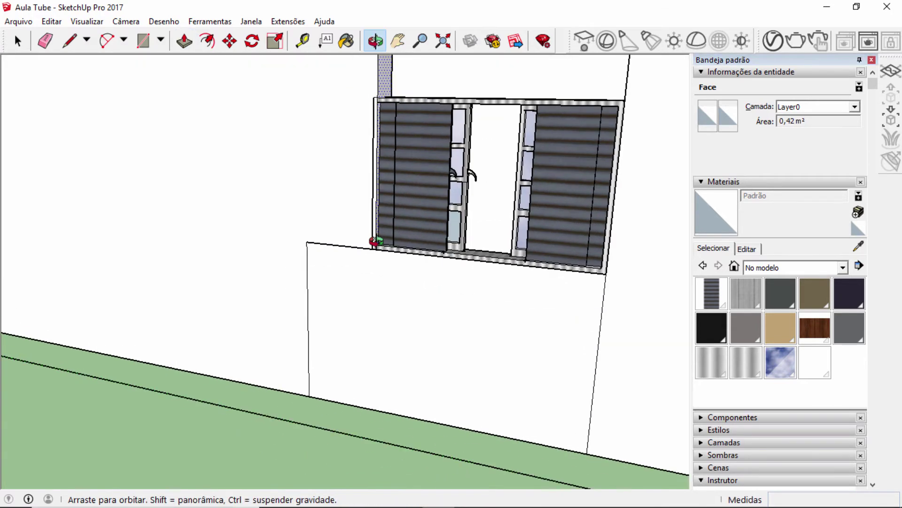
scroll(377, 256, "up", 5)
left_click(365, 270)
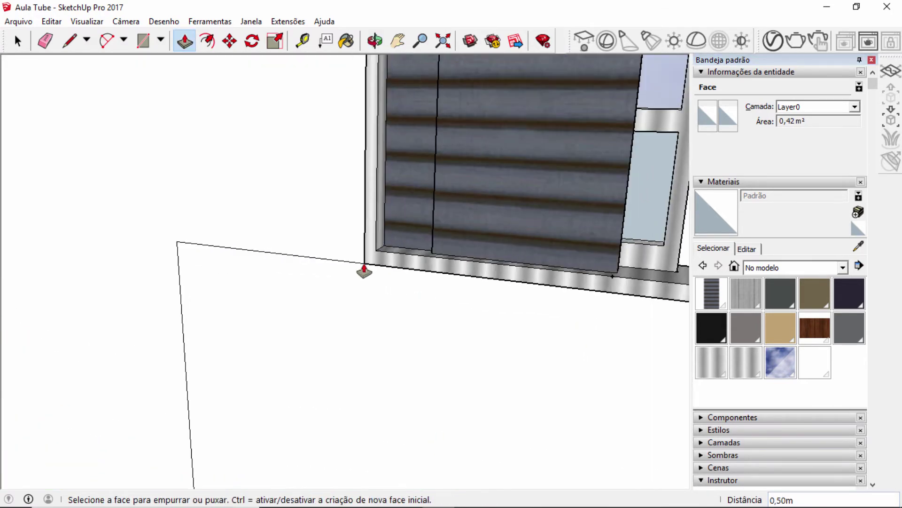
Bridge the wall tops over the window with a 1,50 x 0,25 m rectangle and delete the vertical face covering the opening
scroll(365, 266, "down", 6)
middle_click_drag(368, 268, 407, 313)
scroll(407, 312, "up", 4)
key("r")
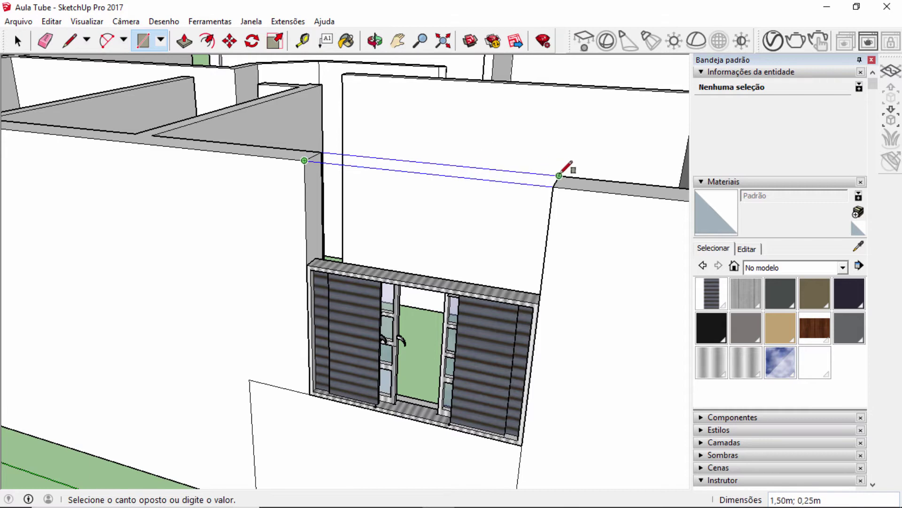
left_click(560, 174)
left_click(18, 41)
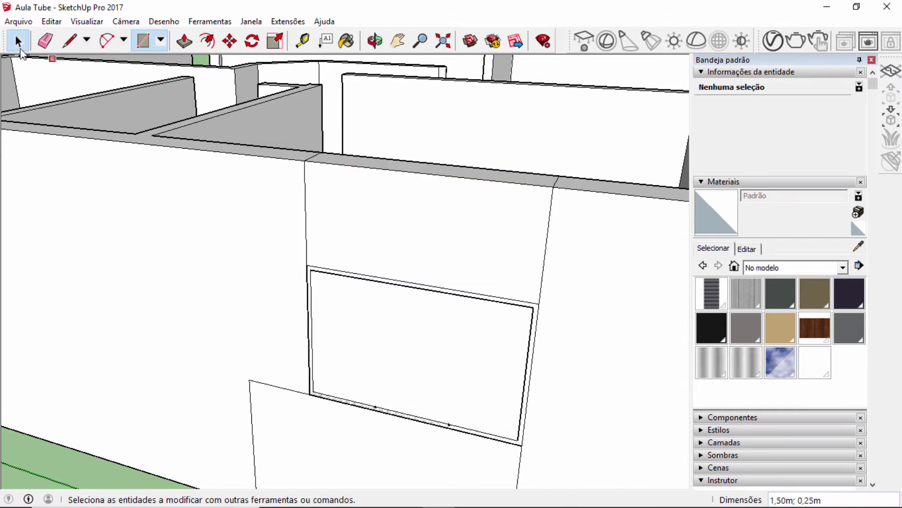
left_click(393, 211)
middle_click_drag(393, 212, 348, 205)
left_click(351, 203)
key("Delete")
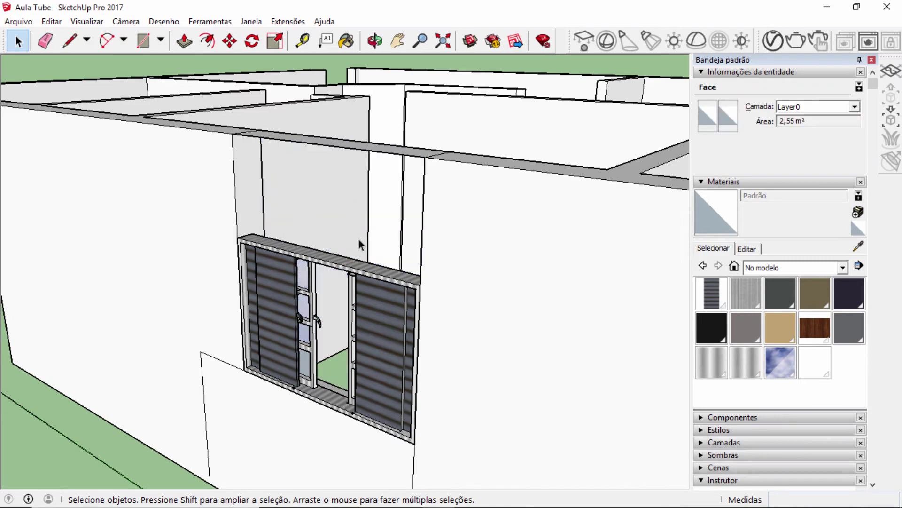
Pull the underside of the new top strip down to the window frame's upper edge with Push/Pull
middle_click_drag(360, 239, 382, 224)
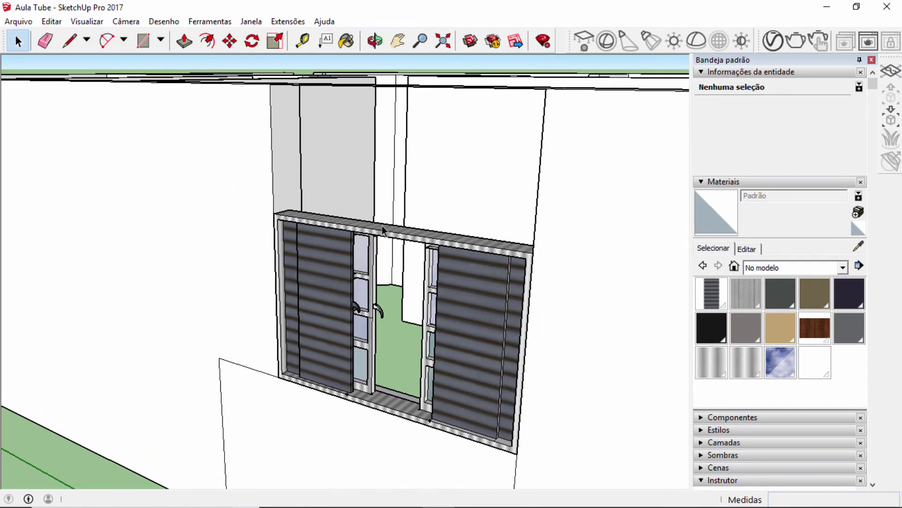
scroll(382, 225, "down", 4)
scroll(404, 109, "up", 6)
scroll(379, 282, "down", 3)
middle_click_drag(380, 287, 359, 288)
scroll(359, 291, "up", 2)
left_click(184, 41)
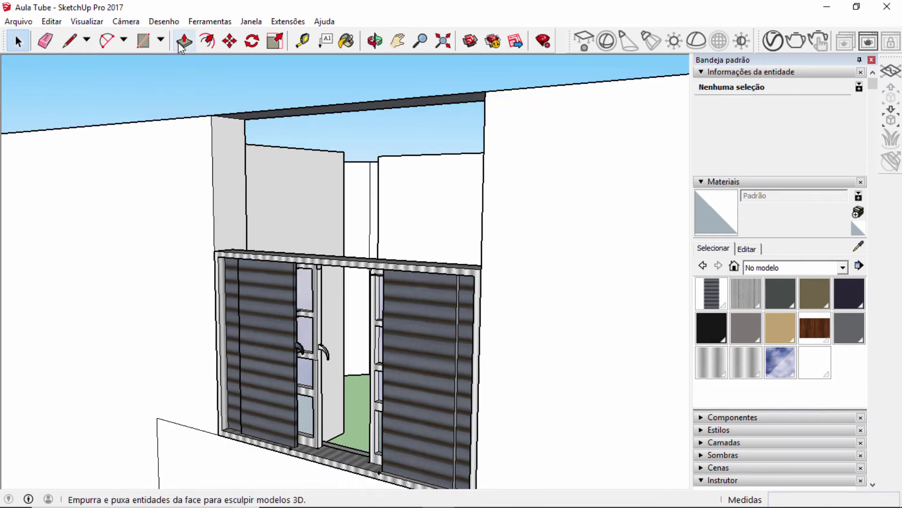
left_click(256, 121)
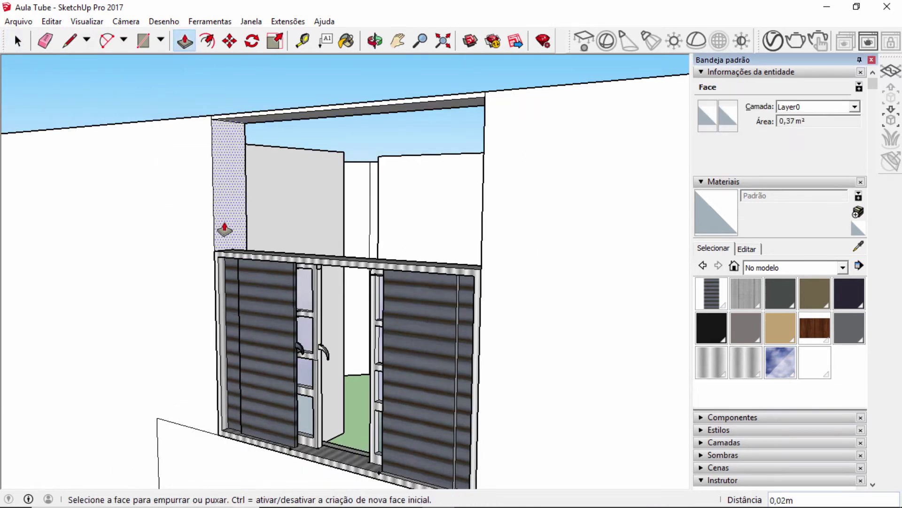
left_click(249, 127)
scroll(218, 235, "up", 5)
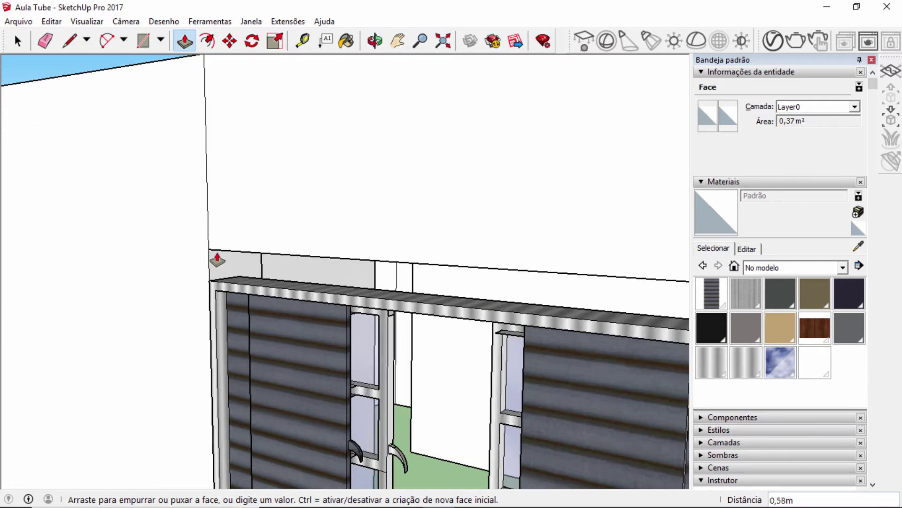
left_click(211, 285)
scroll(211, 285, "down", 5)
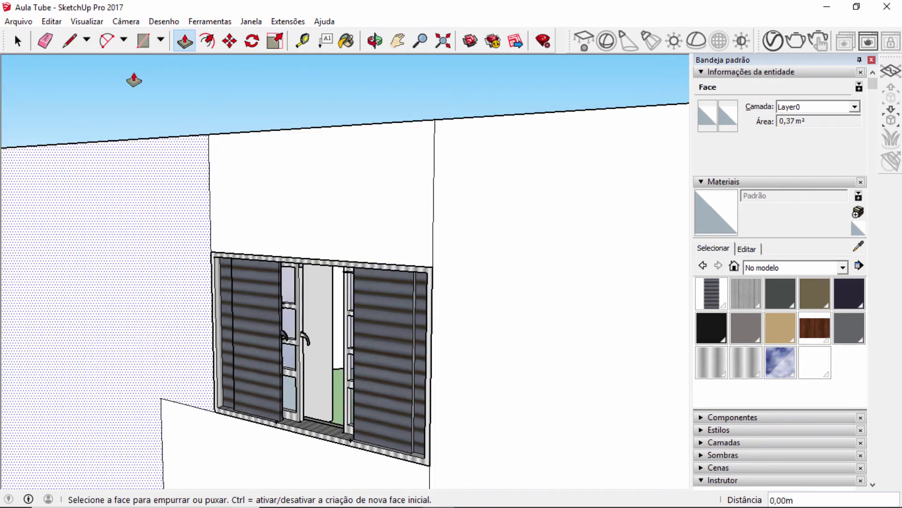
Delete the leftover dividing edges above and below the window on the outer wall face
key("space")
left_click(209, 181)
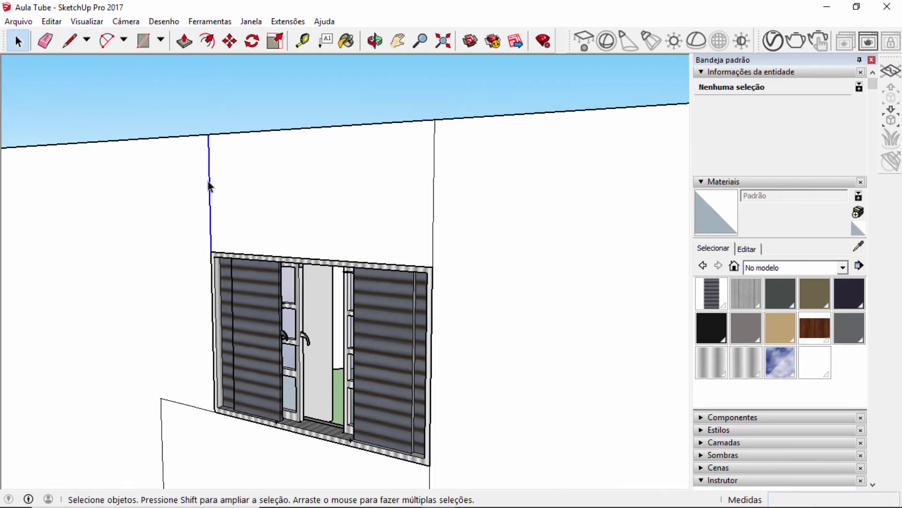
key("Delete")
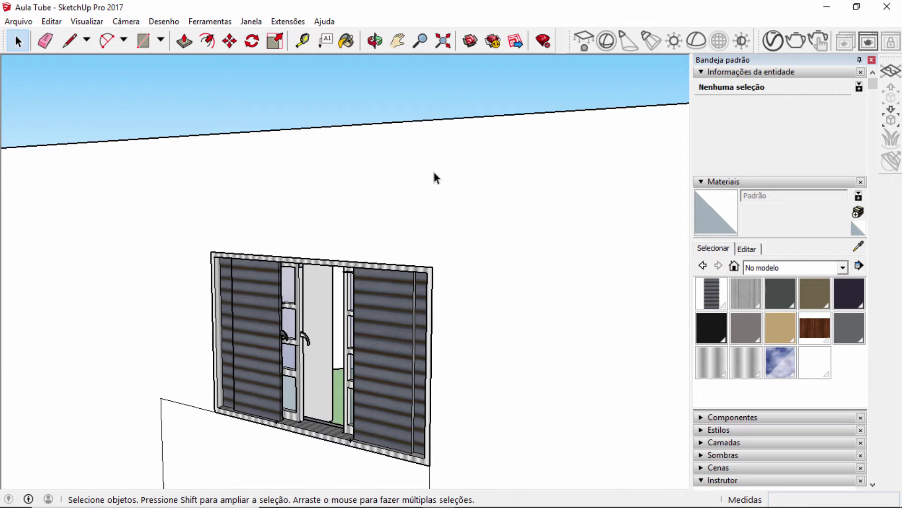
scroll(430, 175, "down", 5)
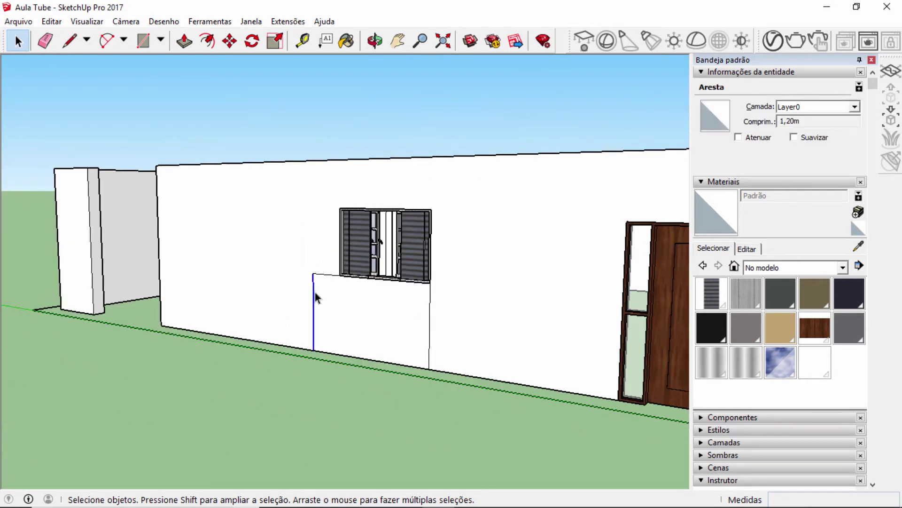
key("Delete")
left_click(326, 275)
key("Delete")
left_click(429, 312)
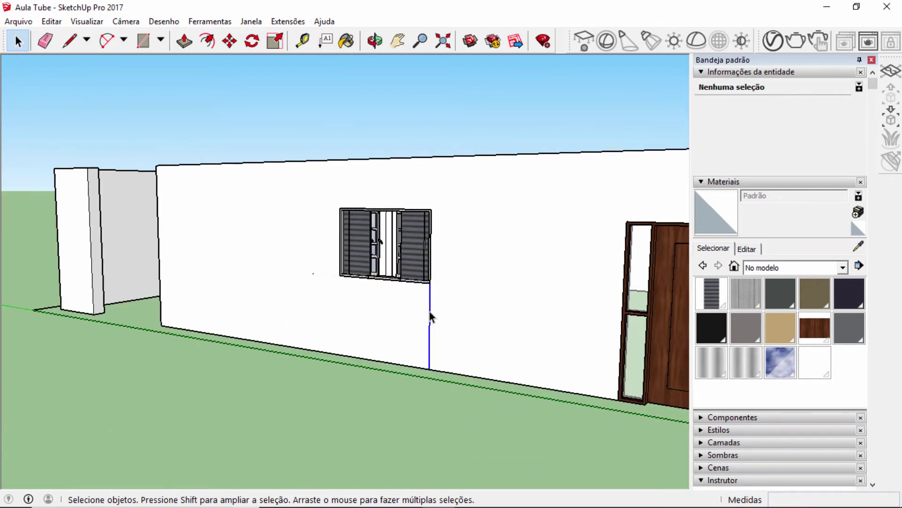
key("Delete")
Scale the window uniformly from its free upper outer corner by about 1,32 so it spans the original wall opening
scroll(317, 292, "down", 3)
mouse_move(381, 295)
middle_mouse_down()
mouse_move(341, 321)
mouse_move(349, 302)
mouse_move(319, 354)
middle_mouse_up()
scroll(408, 274, "up", 5)
key("b")
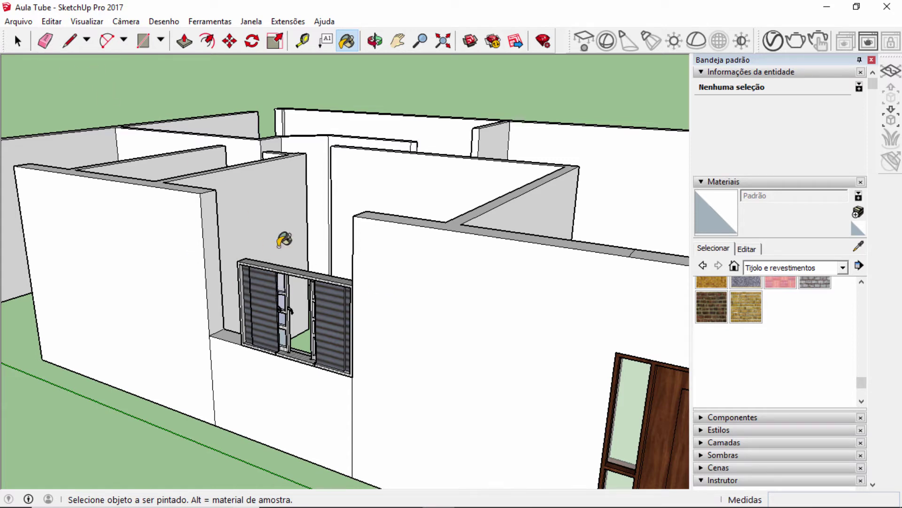
left_click(274, 48)
left_click(241, 281)
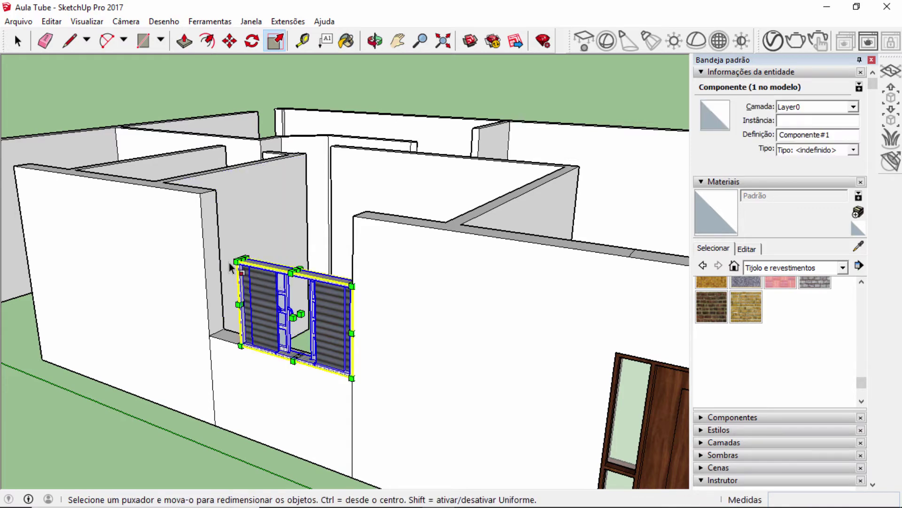
scroll(230, 266, "up", 5)
left_click_drag(275, 259, 206, 194)
scroll(264, 254, "down", 5)
scroll(191, 175, "up", 5)
middle_click_drag(207, 194, 292, 161)
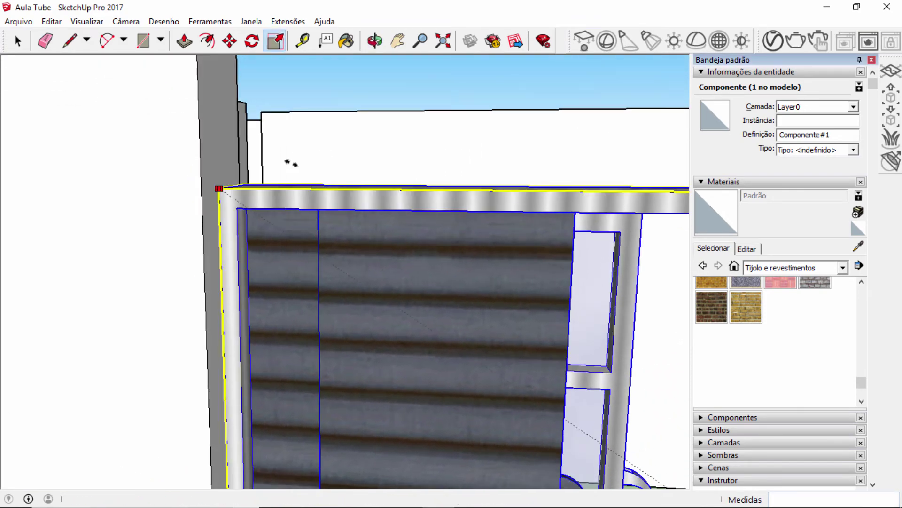
left_click_drag(292, 161, 206, 178)
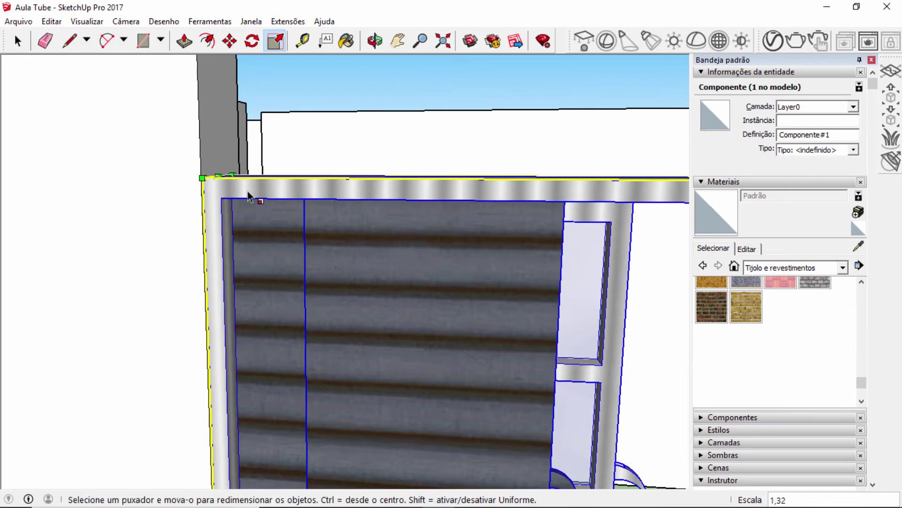
Scale the window by a further factor of about 1,01 from the same corner to meet the opening's edge exactly
scroll(247, 207, "down", 3)
middle_click_drag(241, 238, 298, 175)
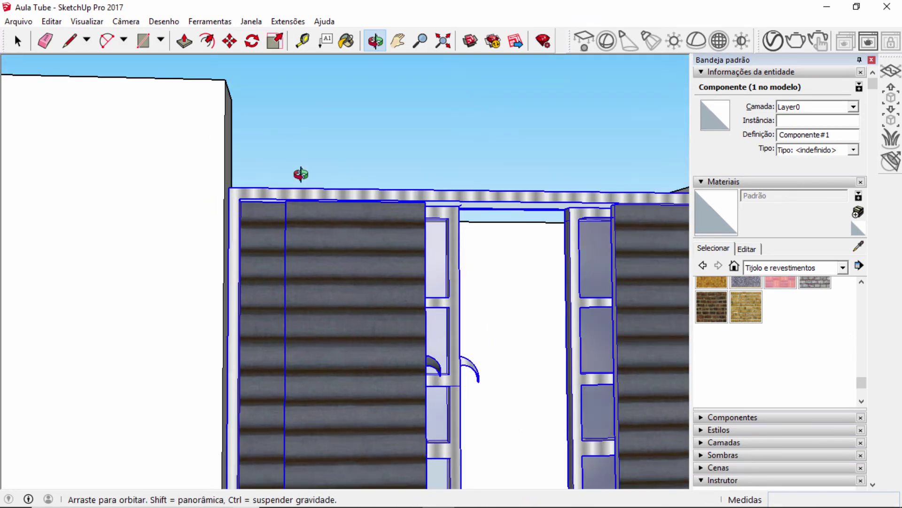
scroll(242, 190, "up", 3)
scroll(213, 188, "up", 3)
middle_click_drag(245, 205, 292, 241)
left_click_drag(300, 244, 273, 228)
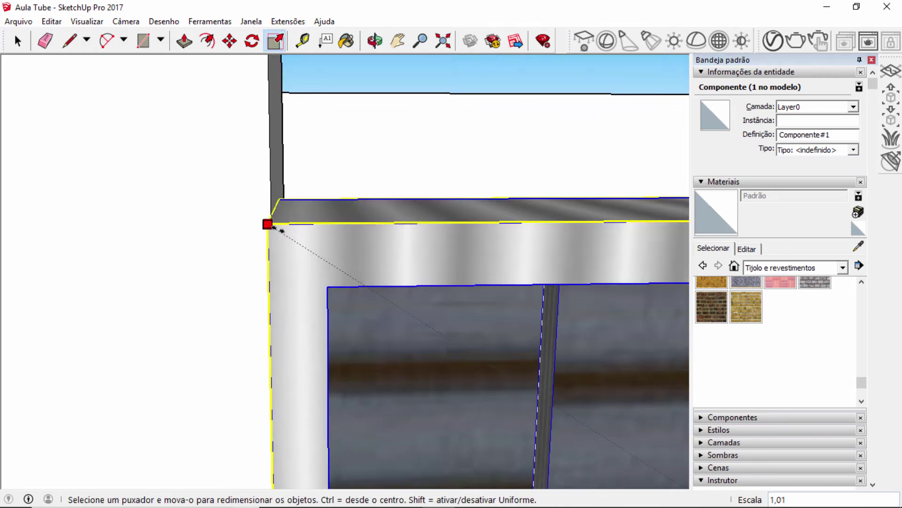
scroll(286, 211, "down", 5)
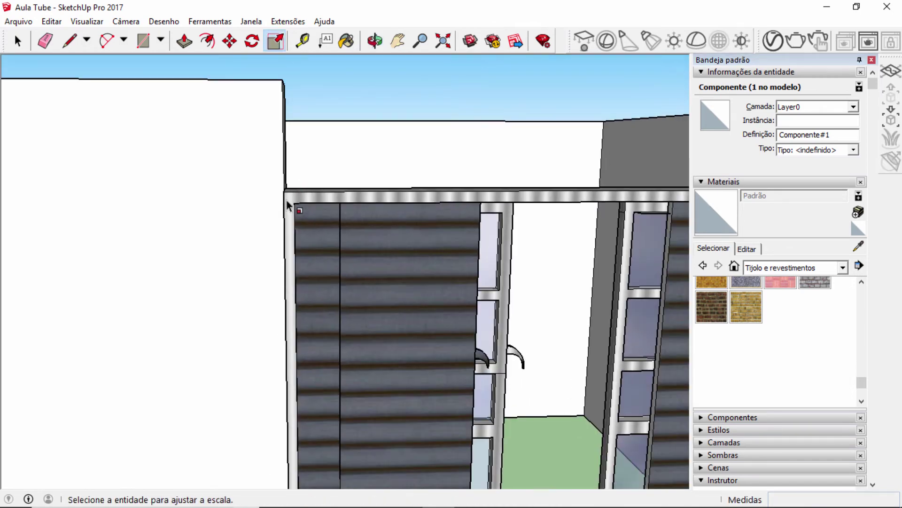
middle_click_drag(286, 211, 262, 238)
scroll(274, 238, "down", 5)
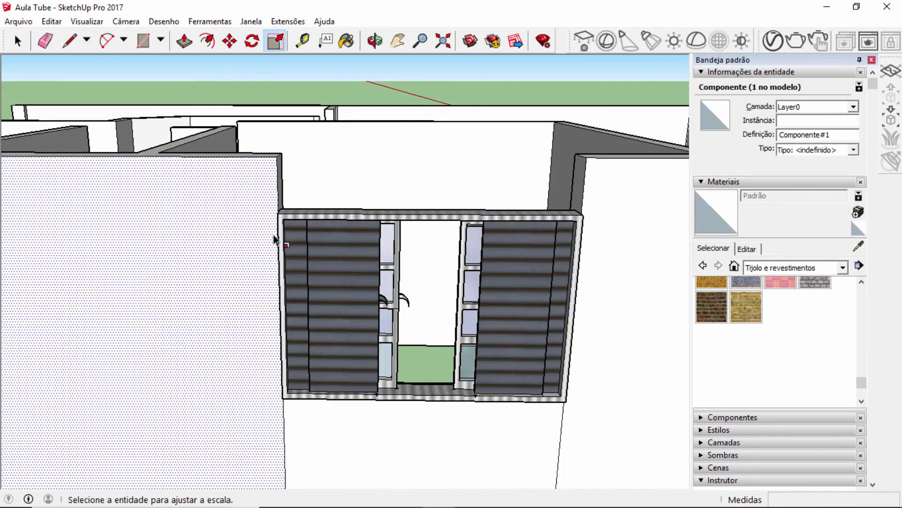
scroll(456, 244, "up", 8)
scroll(450, 221, "down", 5)
middle_click_drag(450, 221, 354, 308)
scroll(354, 303, "down", 2)
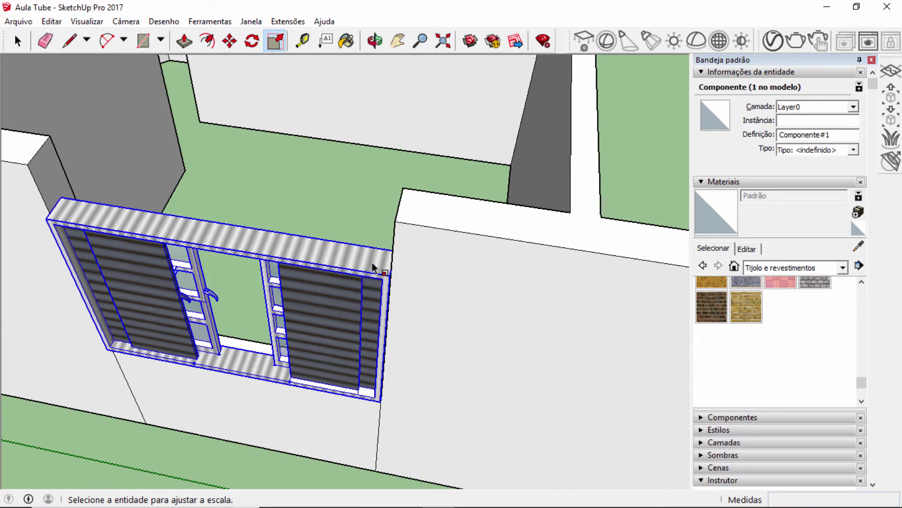
left_click(230, 40)
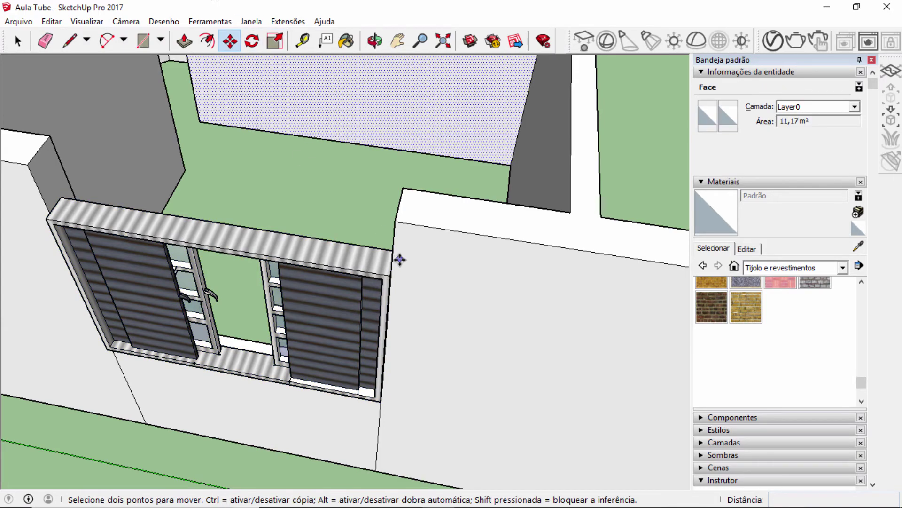
scroll(390, 280, "up", 3)
middle_click_drag(391, 281, 540, 284)
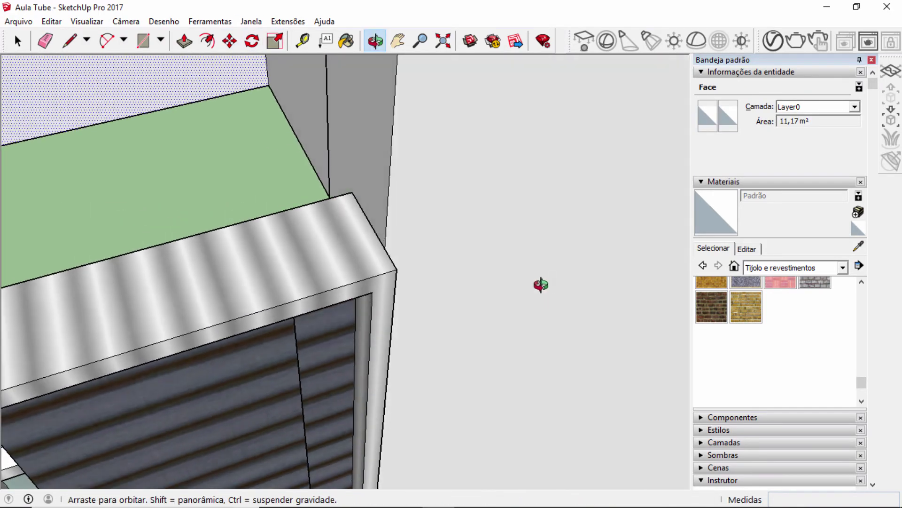
left_click(396, 268)
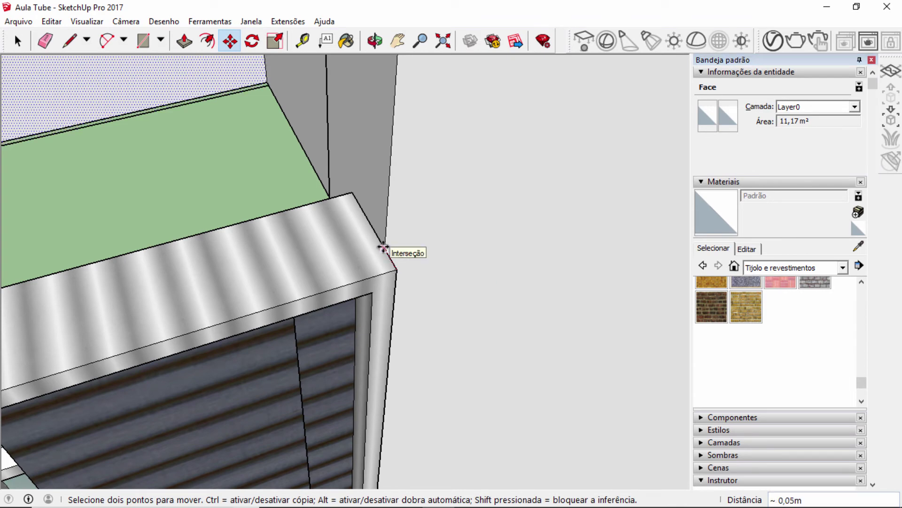
left_click(383, 248)
Select the window and move it about 0,05 m inward by its upper outer corner onto the opening's vertical edge
key("space")
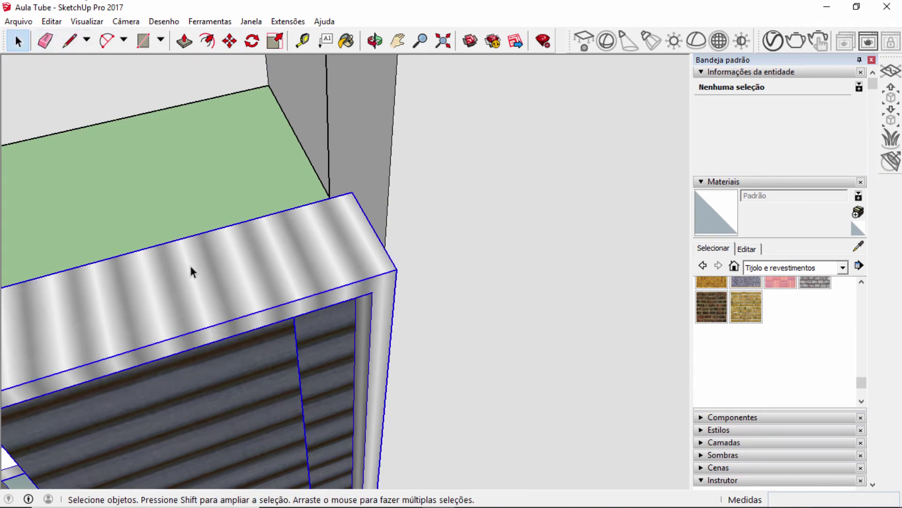
left_click(229, 41)
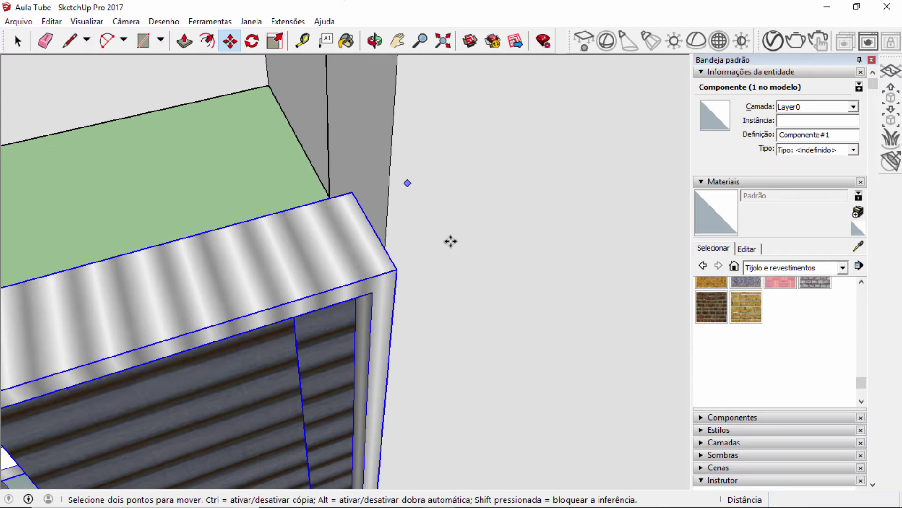
left_click(397, 269)
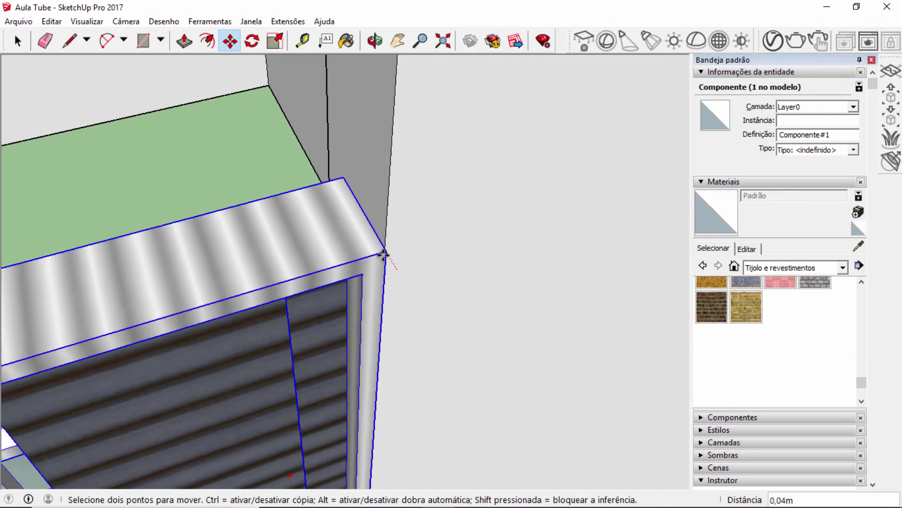
left_click(384, 249)
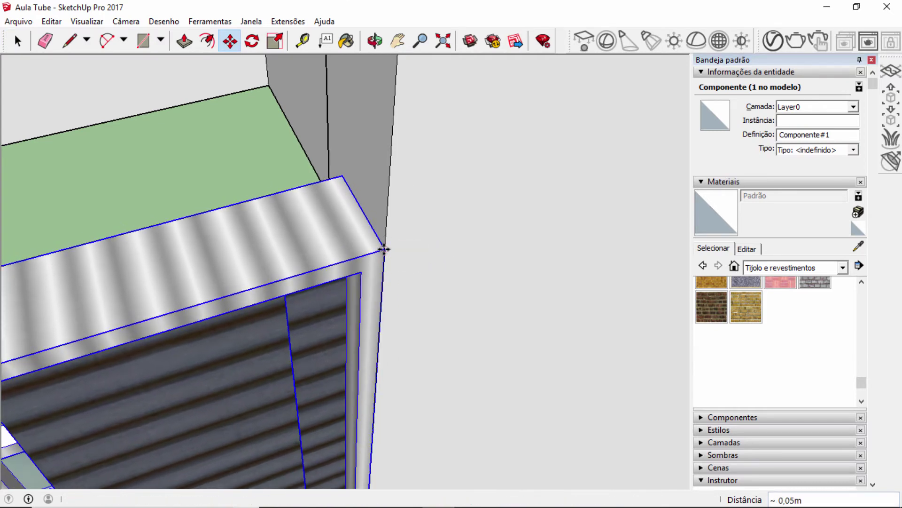
scroll(384, 249, "down", 6)
middle_click_drag(381, 369, 329, 259)
scroll(329, 260, "up", 6)
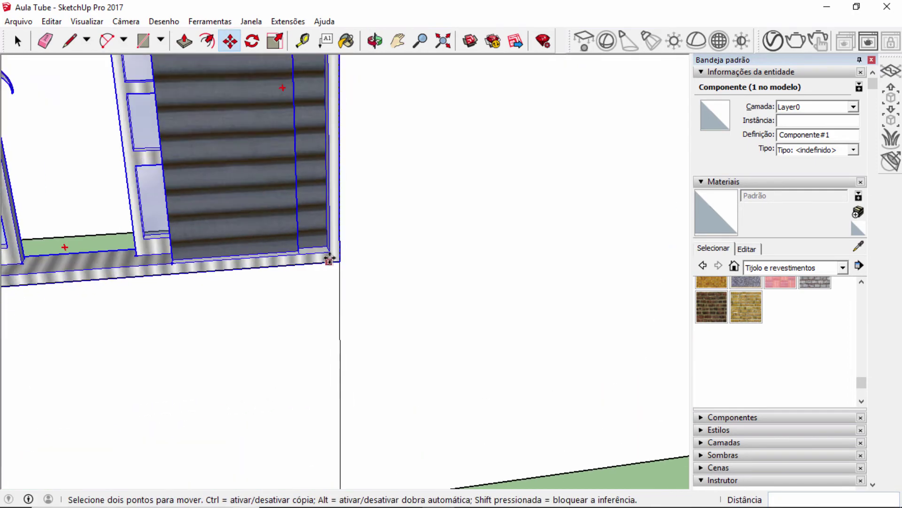
Inspect how the shuttered window sits in its wall opening, at the lower corners and from above
scroll(329, 259, "up", 3)
scroll(342, 271, "down", 5)
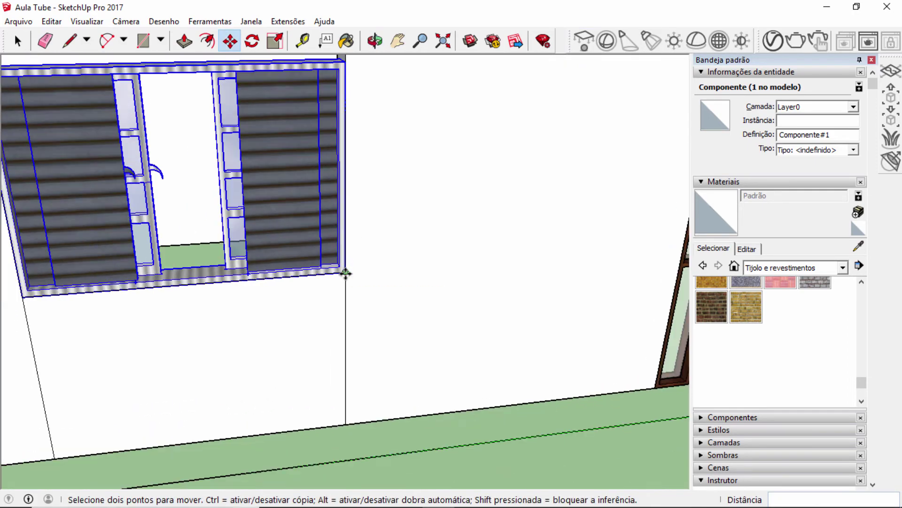
middle_click_drag(319, 245, 296, 195)
scroll(128, 170, "down", 3)
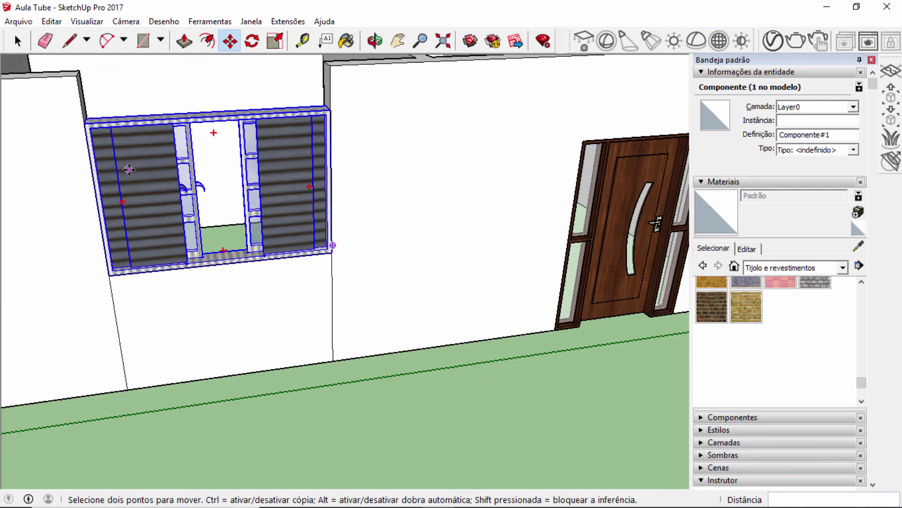
scroll(79, 131, "up", 4)
scroll(145, 132, "down", 5)
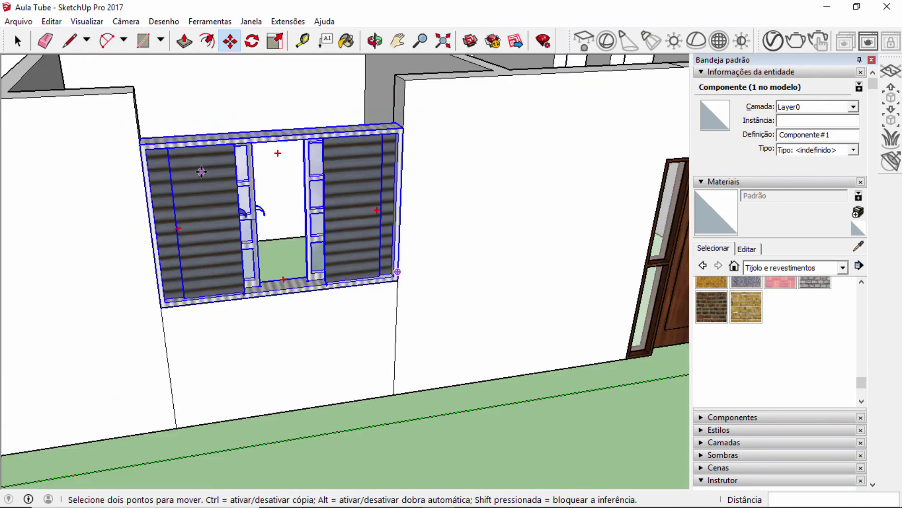
middle_click_drag(156, 155, 91, 130)
scroll(90, 131, "up", 3)
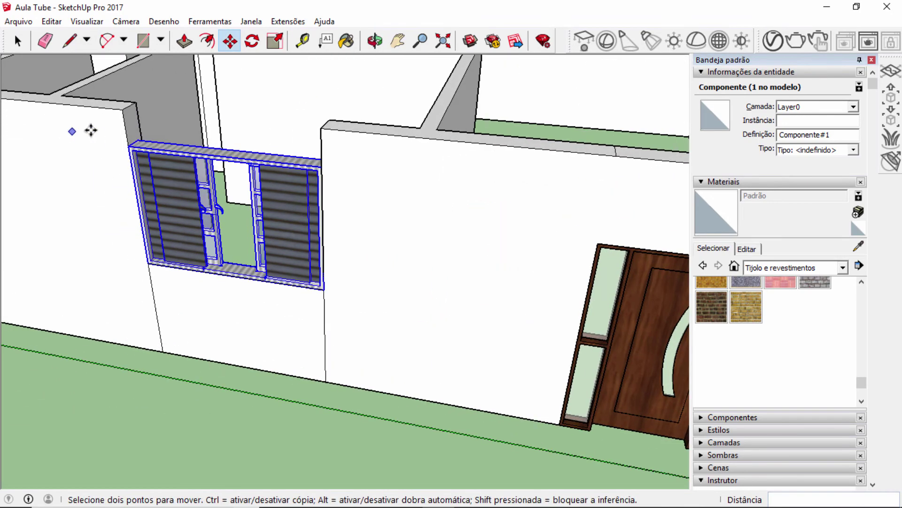
Draw a 2,00 m by 0,25 m rectangle bridging the wall top above the window opening, and delete the outer face covering the window
left_click(143, 41)
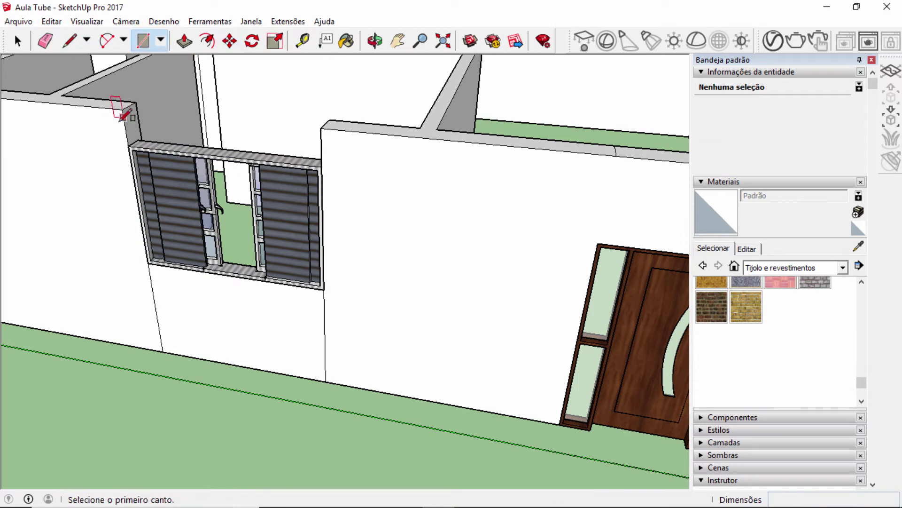
left_click(121, 109)
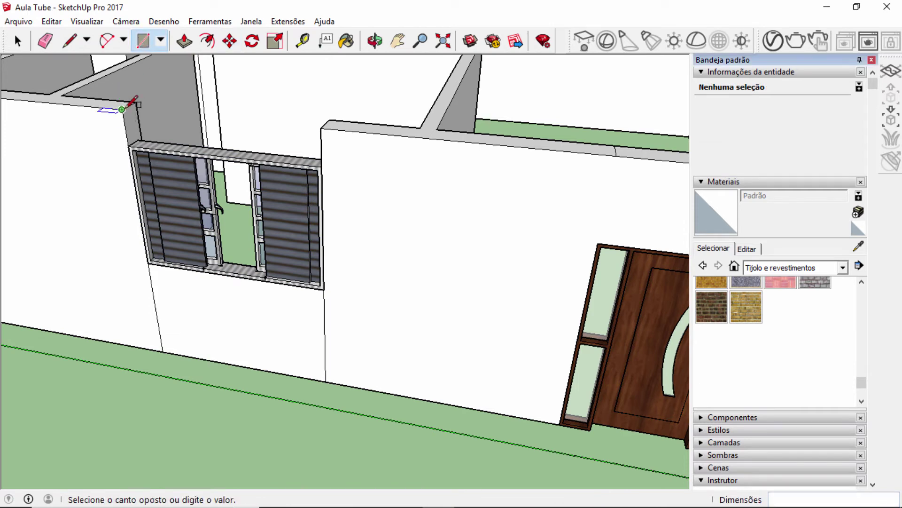
left_click(329, 119)
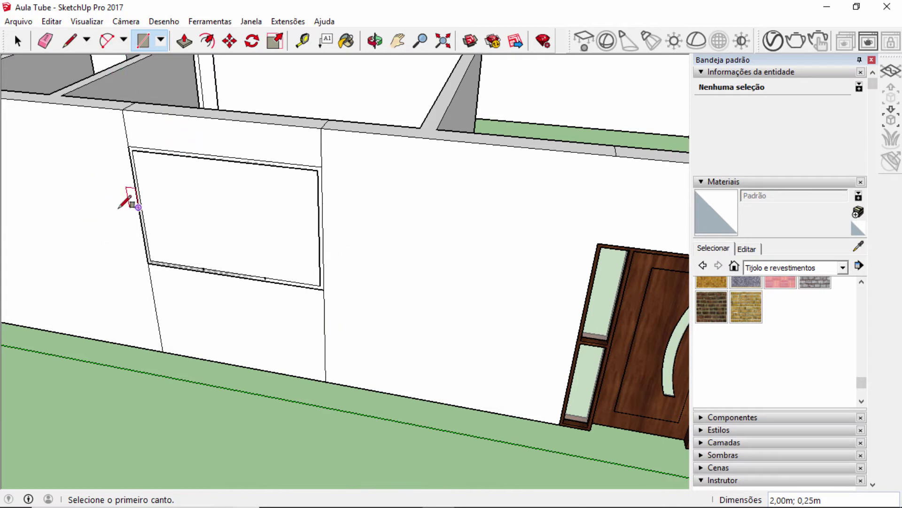
left_click(18, 41)
left_click(210, 189)
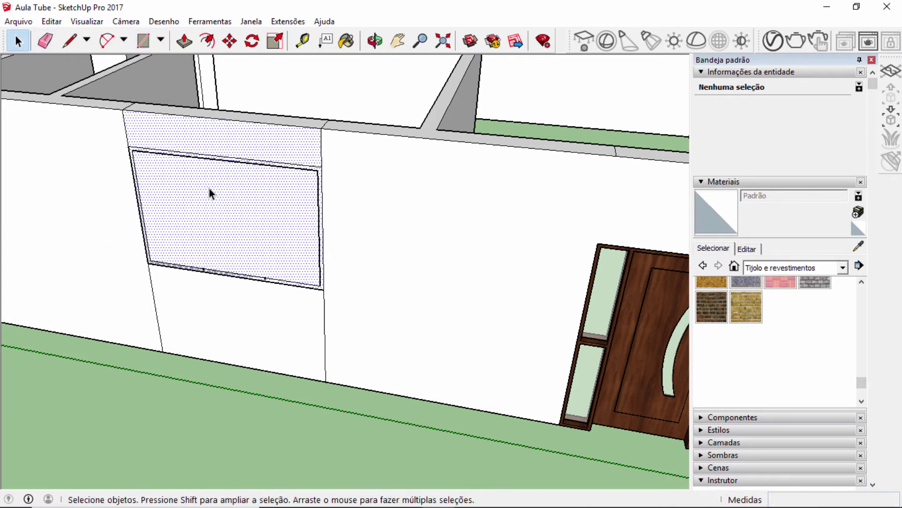
key("Delete")
Push/Pull the underside of the bridging strip down to the window's upper frame to fill the gap above it
middle_click_drag(292, 177, 278, 69)
scroll(161, 78, "up", 3)
scroll(277, 68, "down", 4)
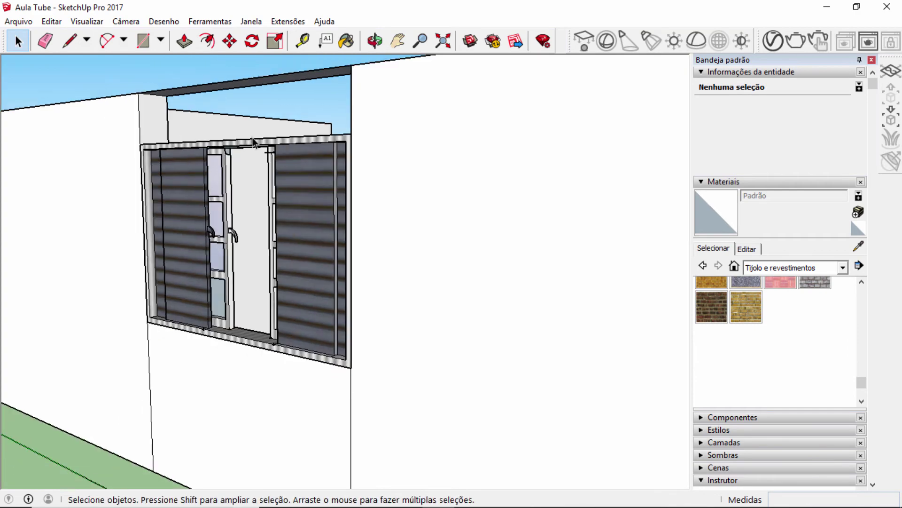
scroll(238, 295, "down", 3)
scroll(244, 118, "up", 5)
middle_click_drag(255, 233, 134, 89)
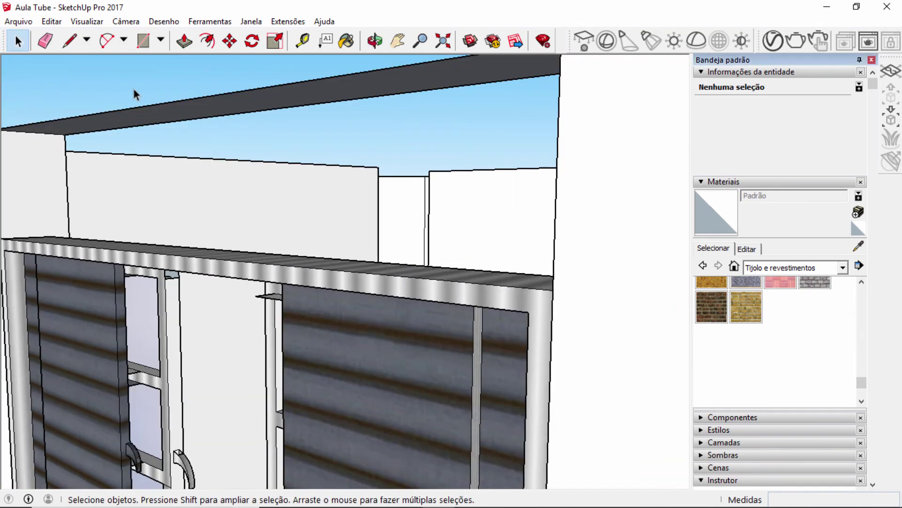
left_click(184, 42)
left_click_drag(151, 121, 143, 258)
scroll(144, 257, "down", 8)
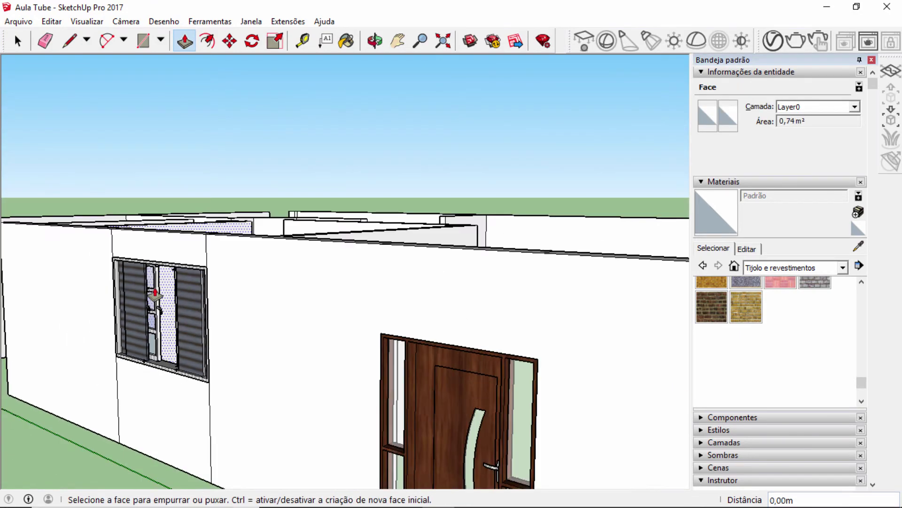
Delete the vertical dividing edges on the outer wall face above the window
middle_click_drag(147, 282, 236, 313)
key("space")
left_click(101, 182)
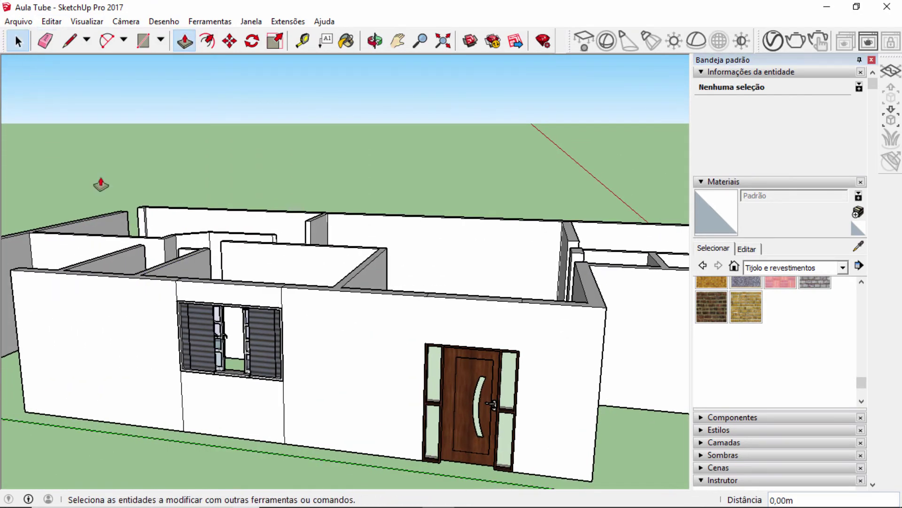
key("p")
scroll(195, 322, "up", 6)
key("space")
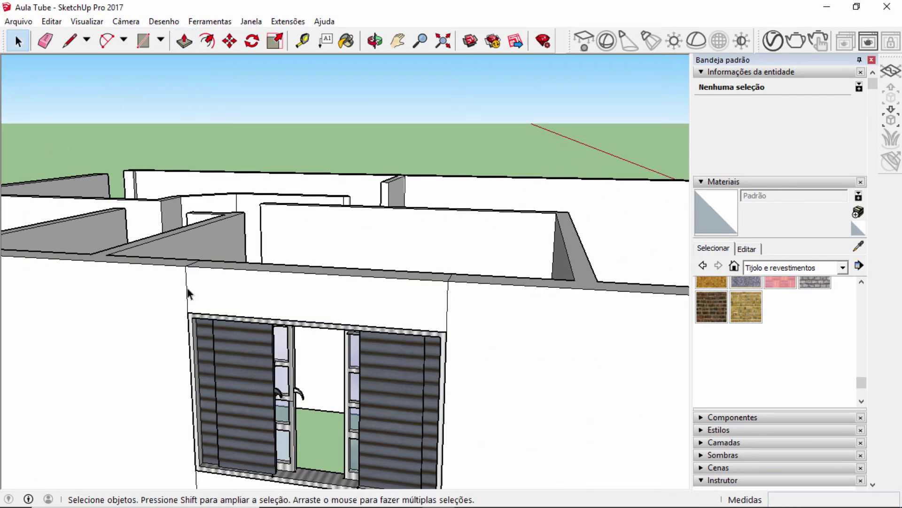
key("Delete")
Delete the leftover dividing edges across the wall top and on the inner wall face around the window
middle_click_drag(447, 286, 402, 382)
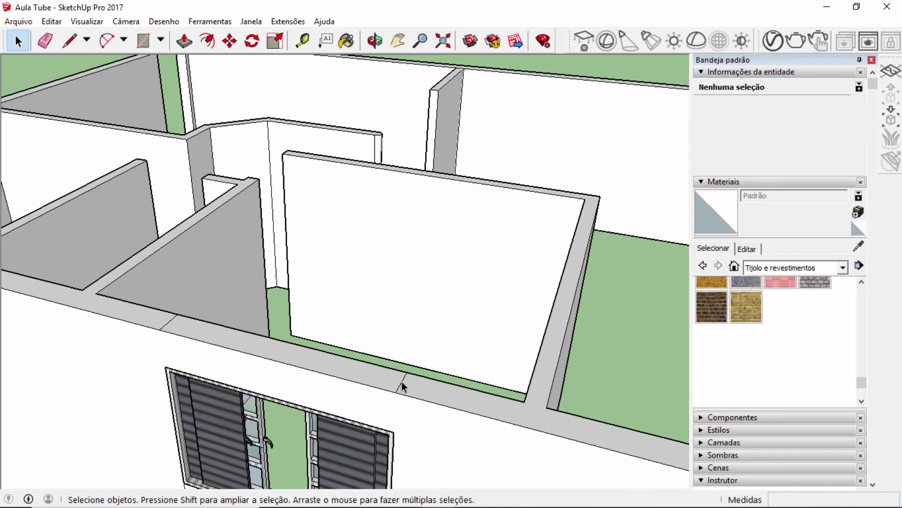
middle_click_drag(238, 337, 7, 422)
scroll(225, 203, "up", 10)
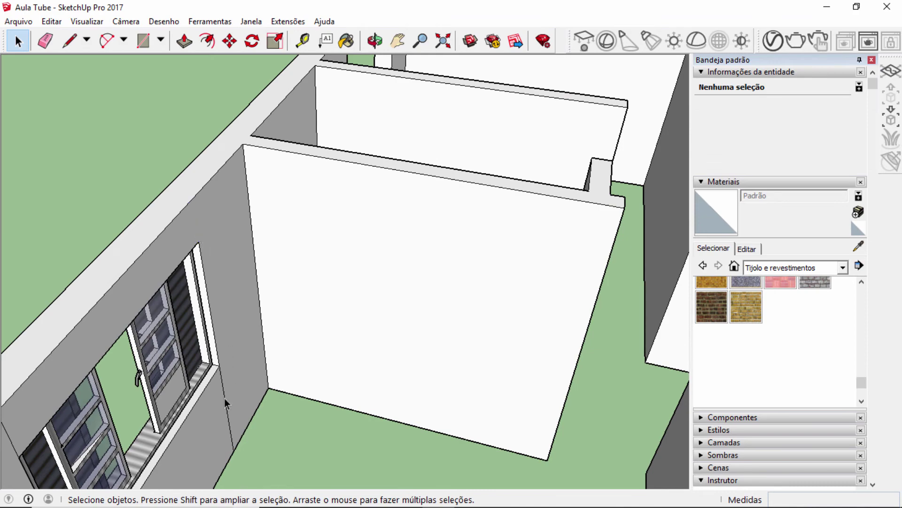
scroll(224, 398, "down", 5)
scroll(184, 353, "up", 5)
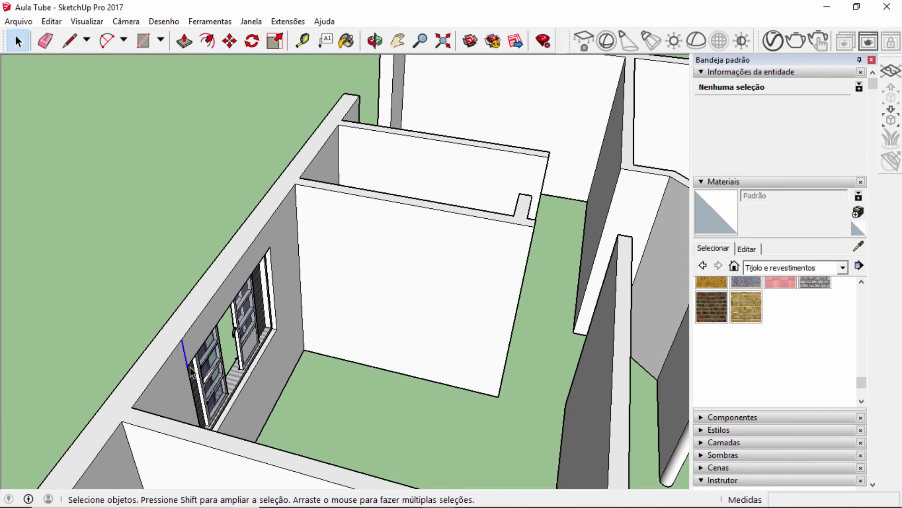
Delete the vertical dividing edges on the outer wall face below the window
scroll(185, 372, "down", 3)
middle_click_drag(179, 374, 340, 409)
scroll(329, 402, "up", 2)
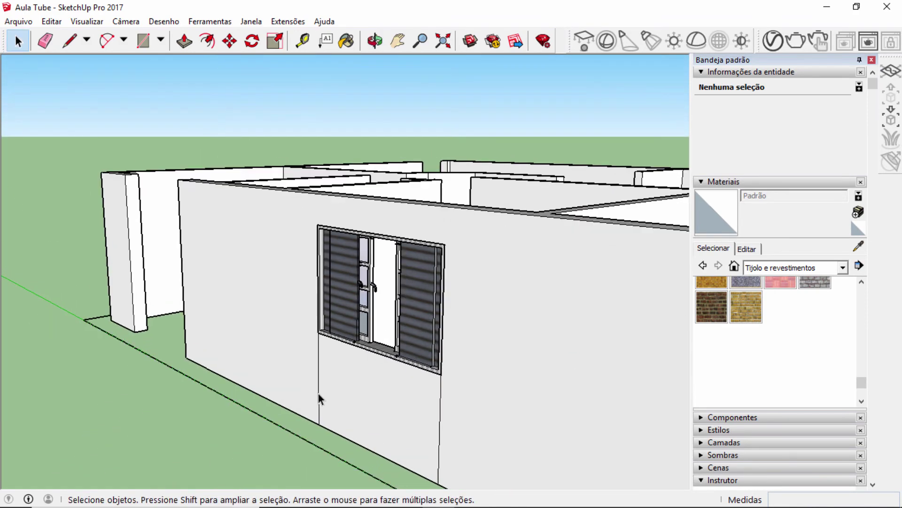
scroll(442, 414, "down", 1)
scroll(368, 387, "down", 3)
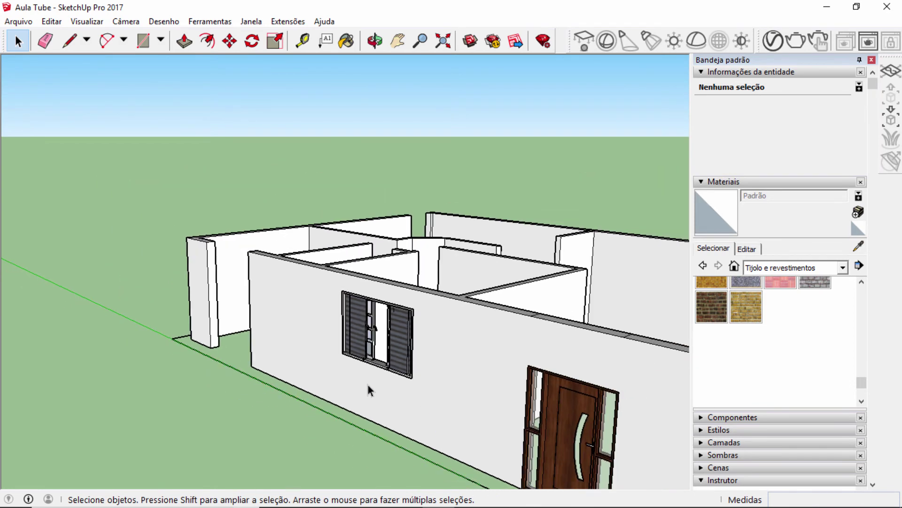
Examine the front wall with its fitted window and door, and the open gap next to the corner wall
middle_click_drag(368, 385, 427, 334)
scroll(372, 334, "up", 3)
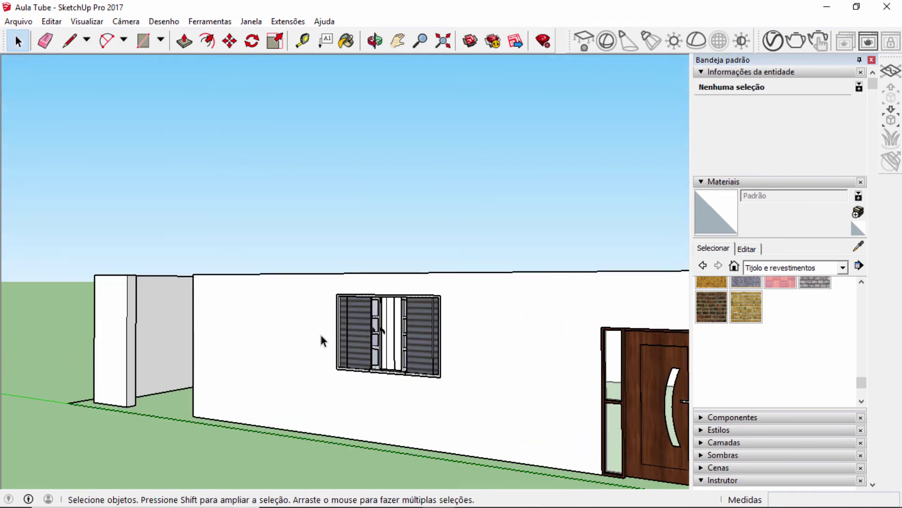
scroll(527, 374, "down", 1)
scroll(662, 397, "up", 3)
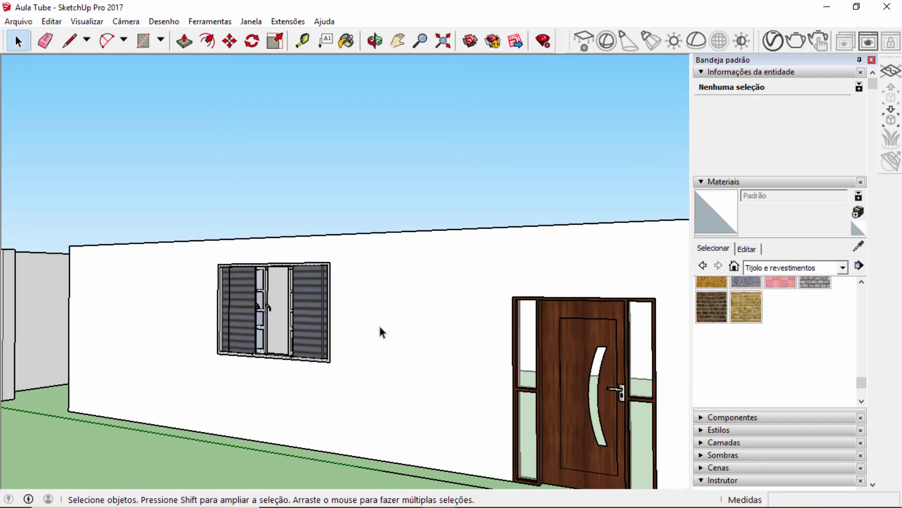
scroll(231, 296, "down", 3)
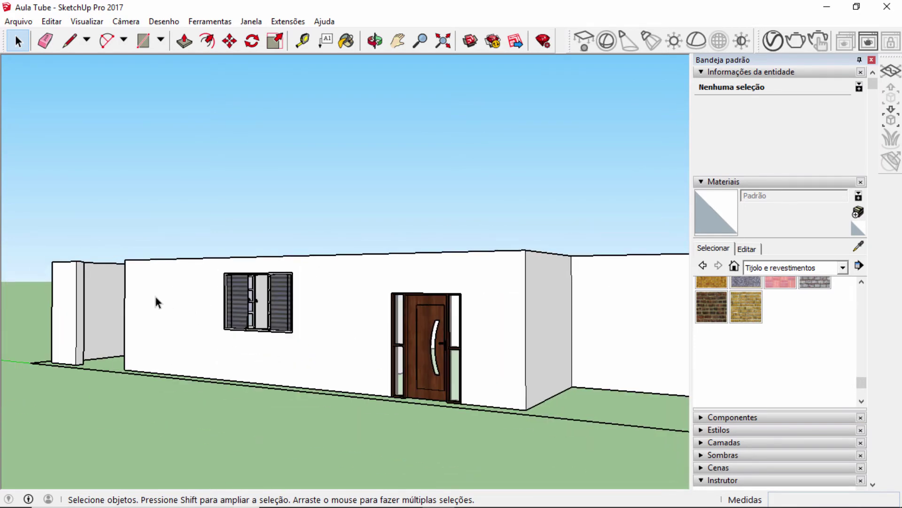
middle_click_drag(156, 301, 258, 348)
key("p")
scroll(179, 353, "up", 5)
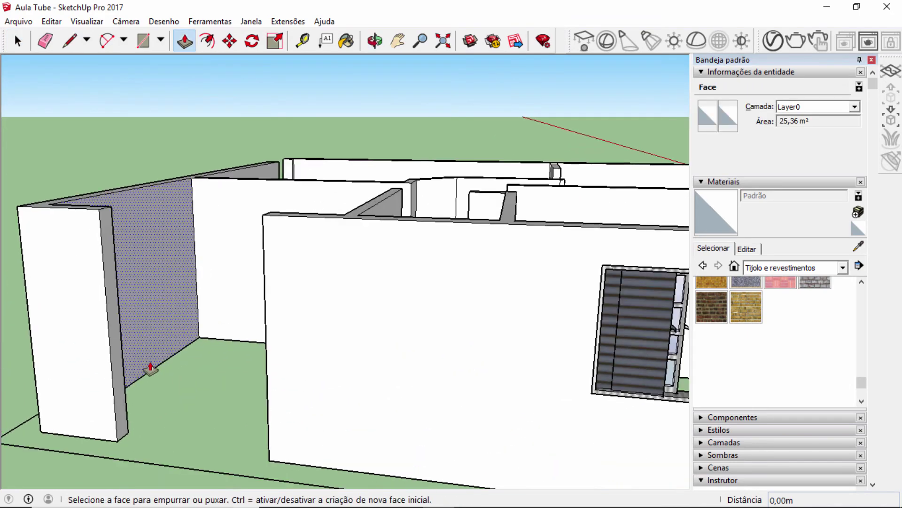
mouse_move(150, 369)
middle_mouse_down()
mouse_move(167, 368)
mouse_move(157, 385)
middle_mouse_up()
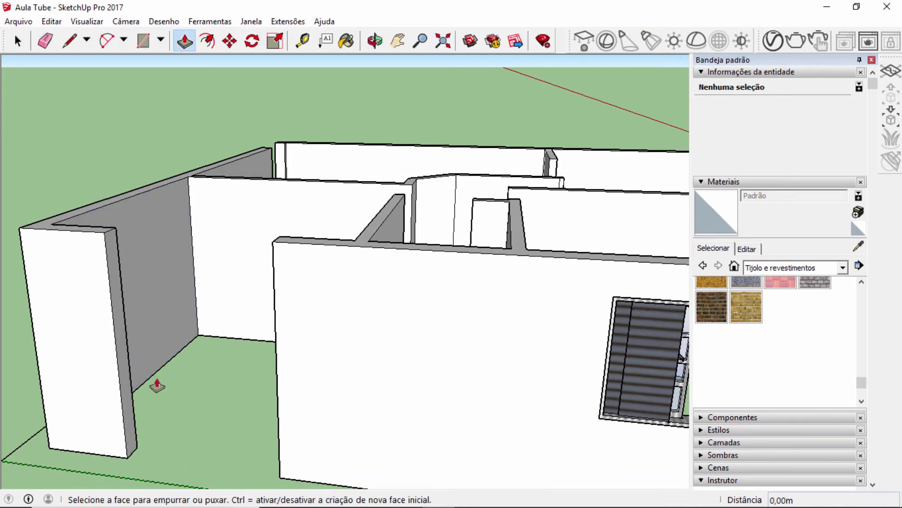
scroll(159, 388, "down", 2)
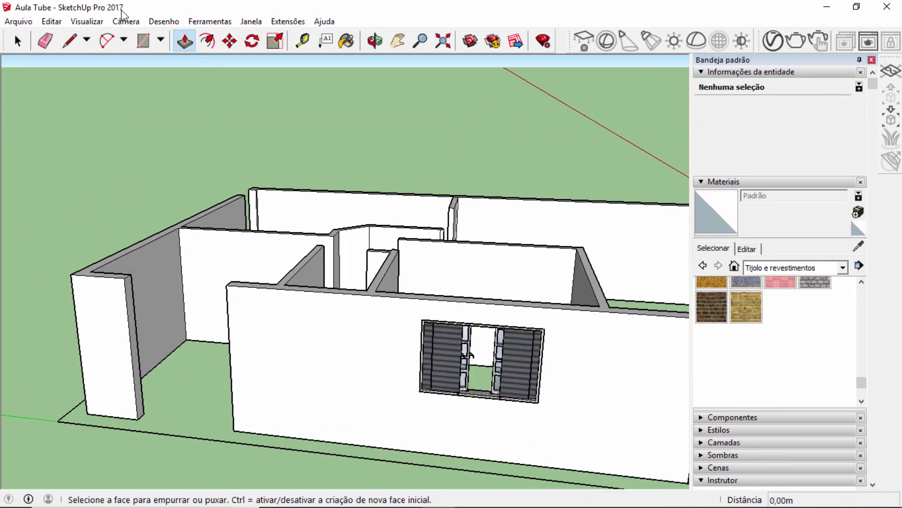
Draw a 2,00 m by 0,25 m rectangle on the ground across the front wall gap beside the corner wall
left_click(70, 46)
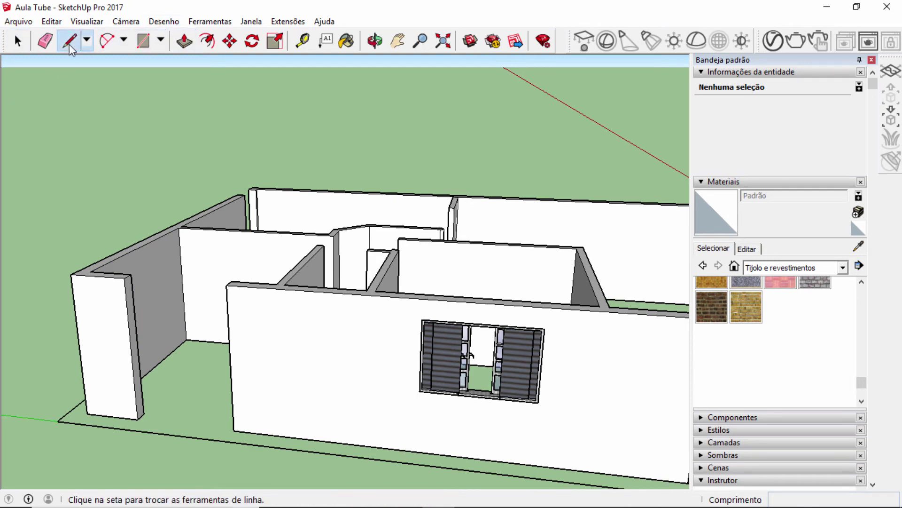
left_click(144, 41)
middle_click_drag(202, 302, 379, 338)
scroll(336, 389, "up", 5)
scroll(336, 390, "up", 4)
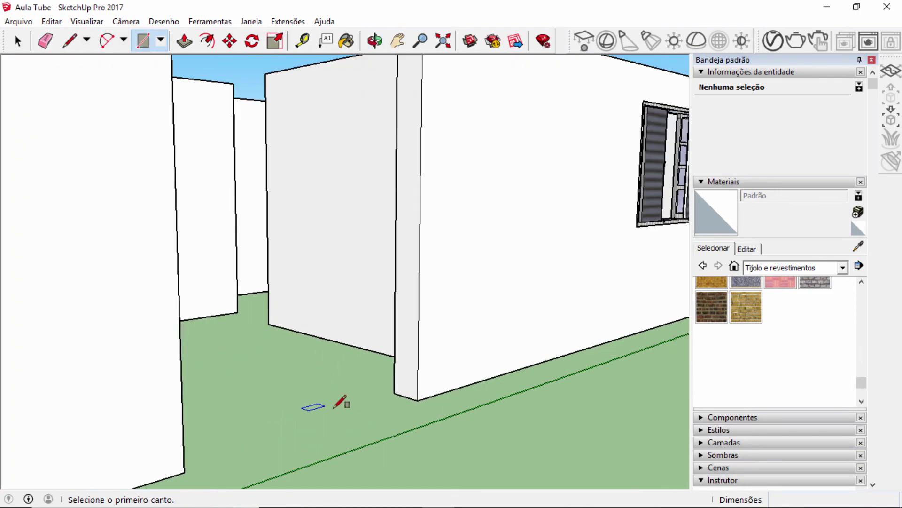
scroll(306, 397, "down", 5)
middle_click_drag(306, 396, 145, 424)
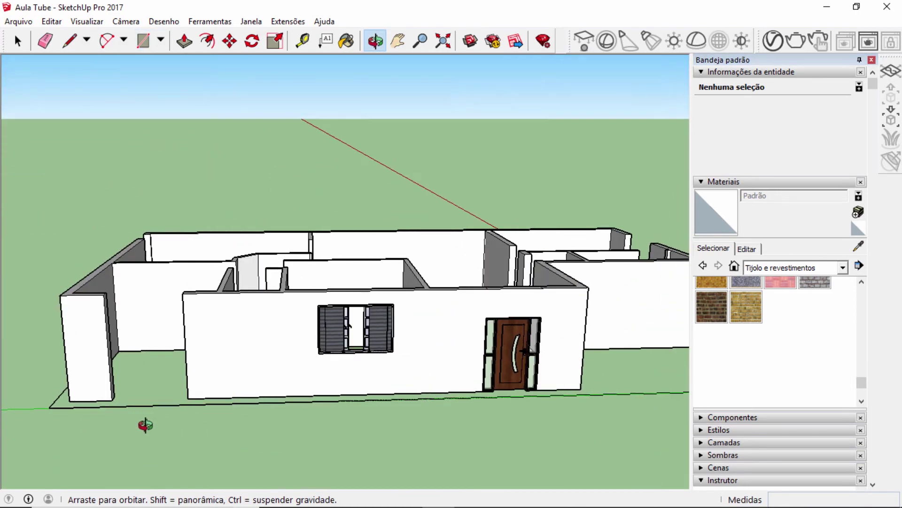
scroll(139, 410, "up", 3)
scroll(137, 410, "up", 2)
left_click(113, 396)
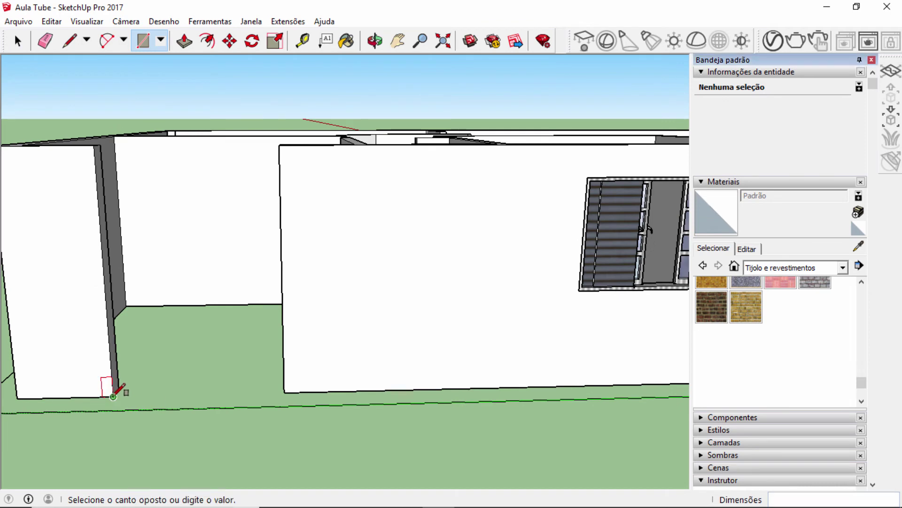
middle_click_drag(205, 388, 388, 382)
left_click(407, 390)
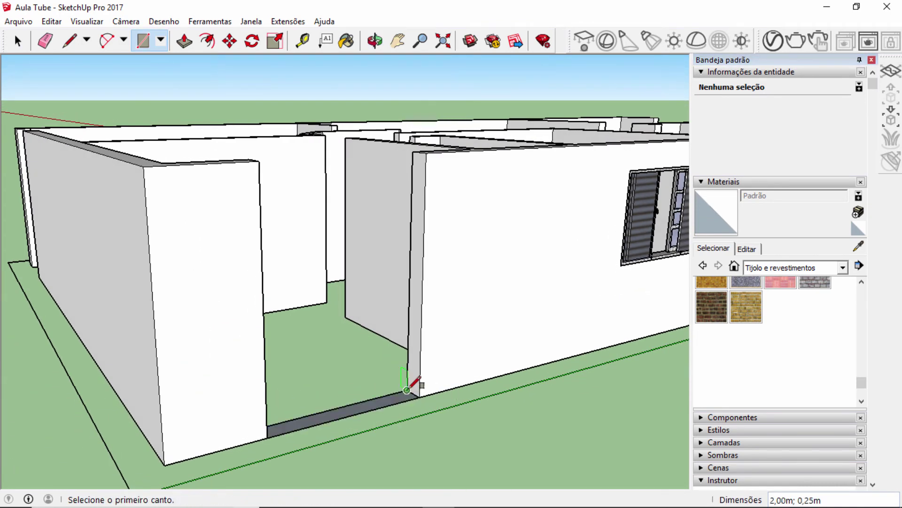
Push/Pull the gap rectangle up 2,90 m to the top of the neighbouring walls
left_click(184, 41)
left_click(316, 422)
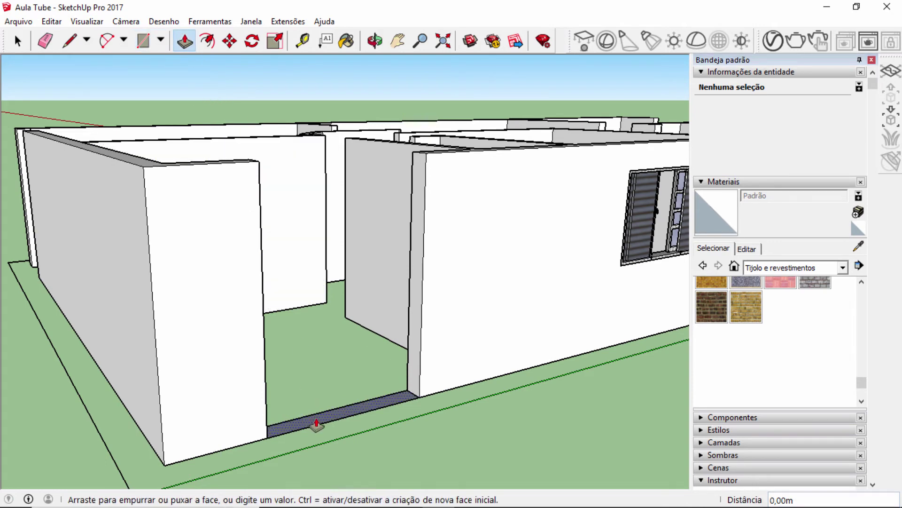
middle_click_drag(270, 281, 227, 347)
left_click(165, 332)
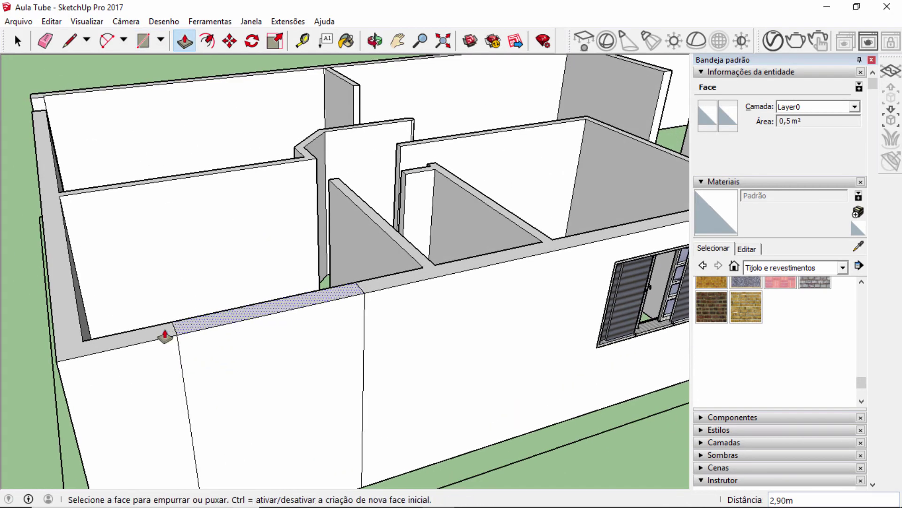
Delete the two vertical seam edges of the filled gap on the front wall's outer face
key("space")
middle_click_drag(105, 196, 171, 356)
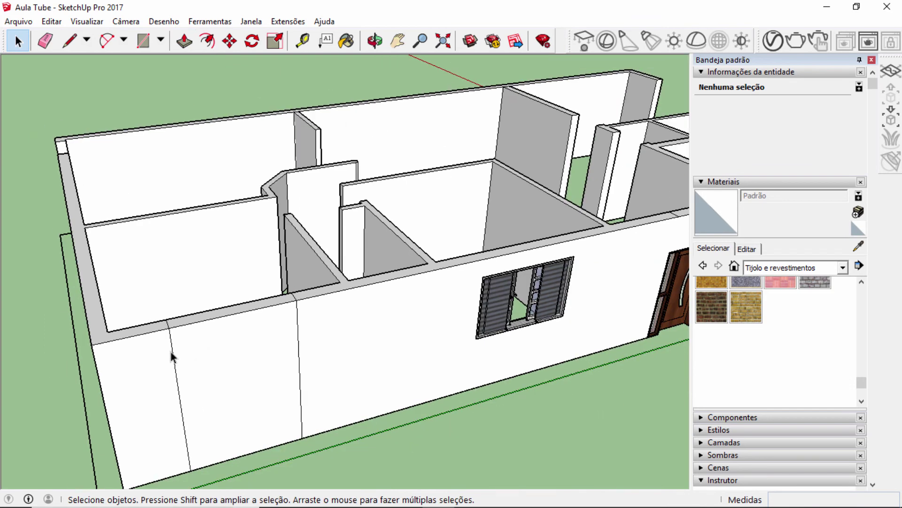
left_click(298, 368)
scroll(299, 300, "up", 5)
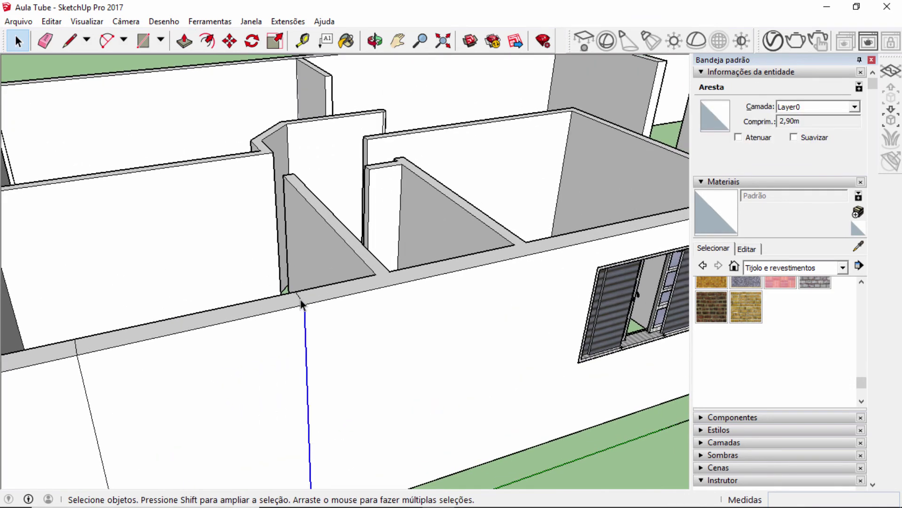
left_click(83, 379, "shift")
key("Delete")
left_click(308, 376)
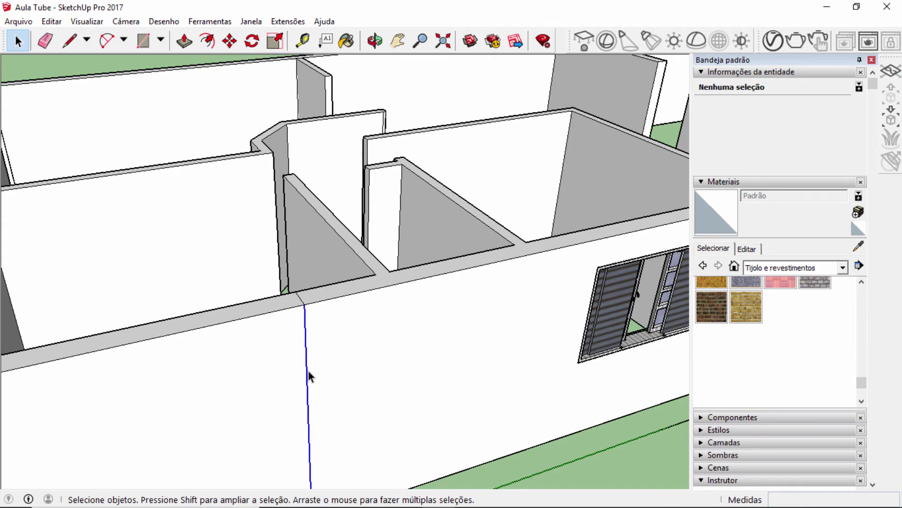
Draw a window rectangle about 2,18 m by 1,22 m on the front wall's outer face, between the corner and the existing window
scroll(303, 300, "down", 6)
middle_click_drag(302, 300, 458, 350)
scroll(495, 252, "up", 6)
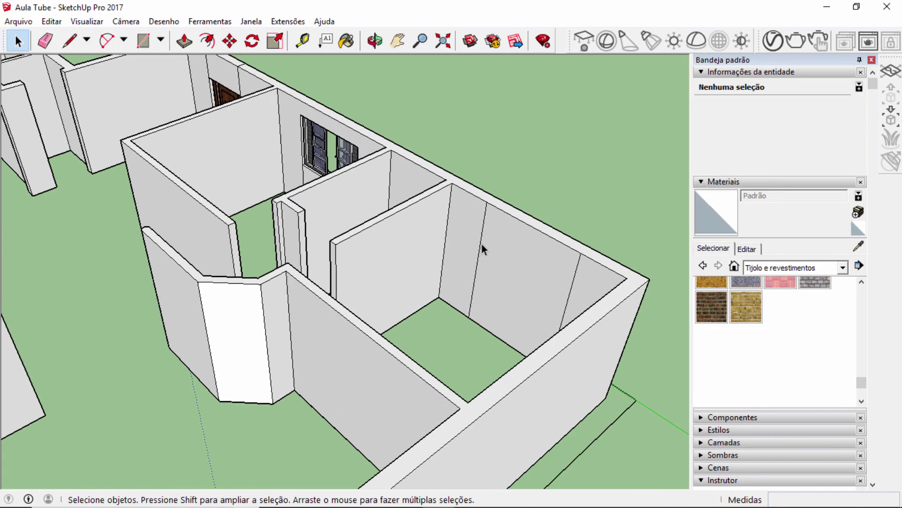
middle_click_drag(576, 275, 156, 245)
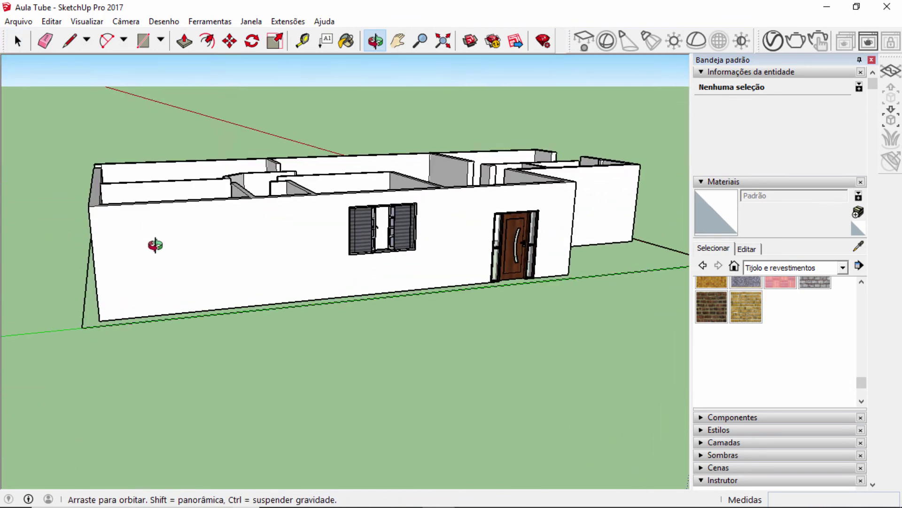
left_click(19, 42)
left_click(71, 42)
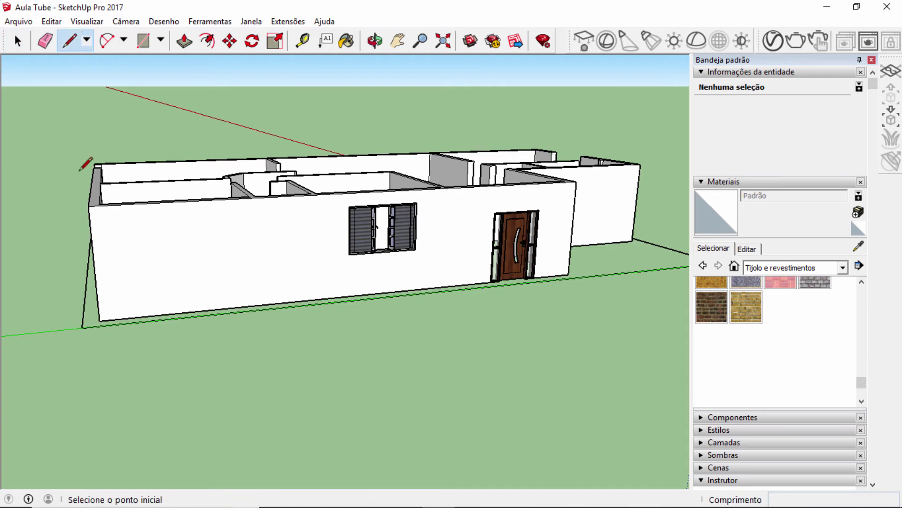
scroll(126, 211, "up", 3)
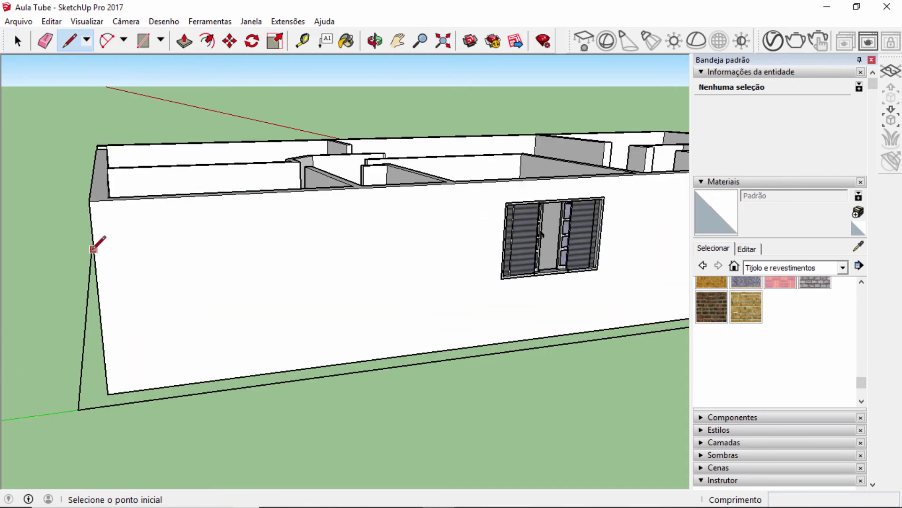
left_click(160, 40)
left_click(174, 61)
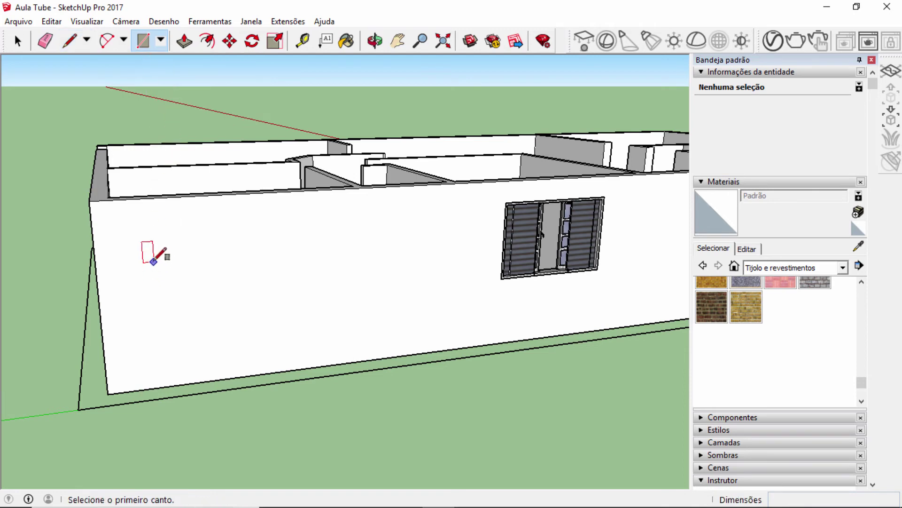
left_click(155, 238)
left_click(304, 305)
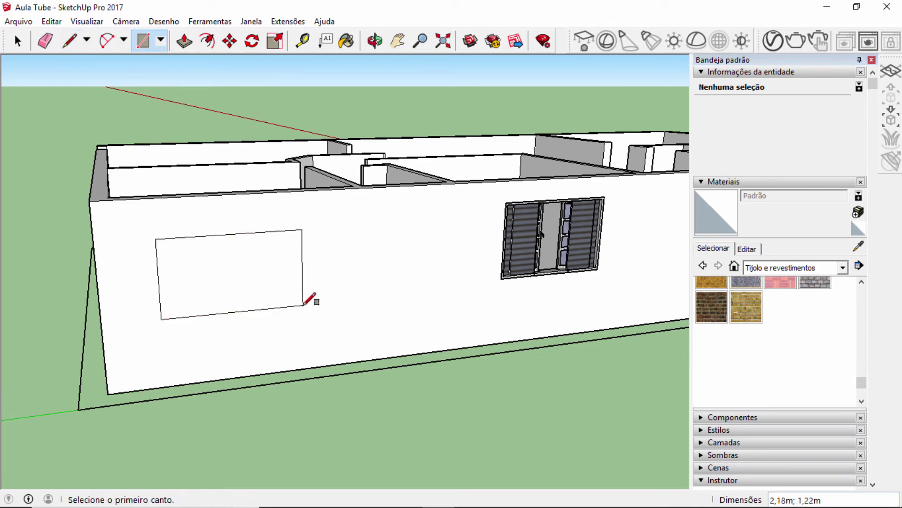
Push/Pull the new rectangle 0,25 m inward through the wall to cut the window opening
scroll(436, 239, "down", 3)
middle_click_drag(437, 238, 303, 326)
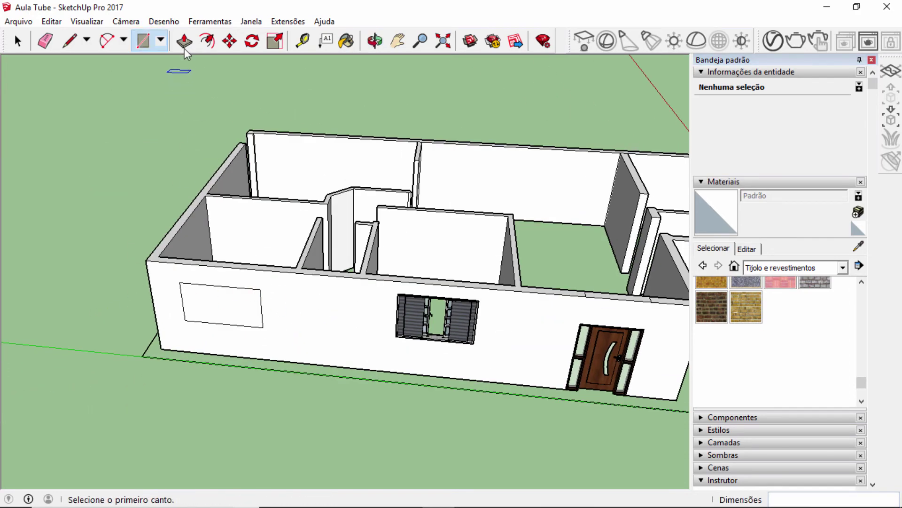
left_click(184, 42)
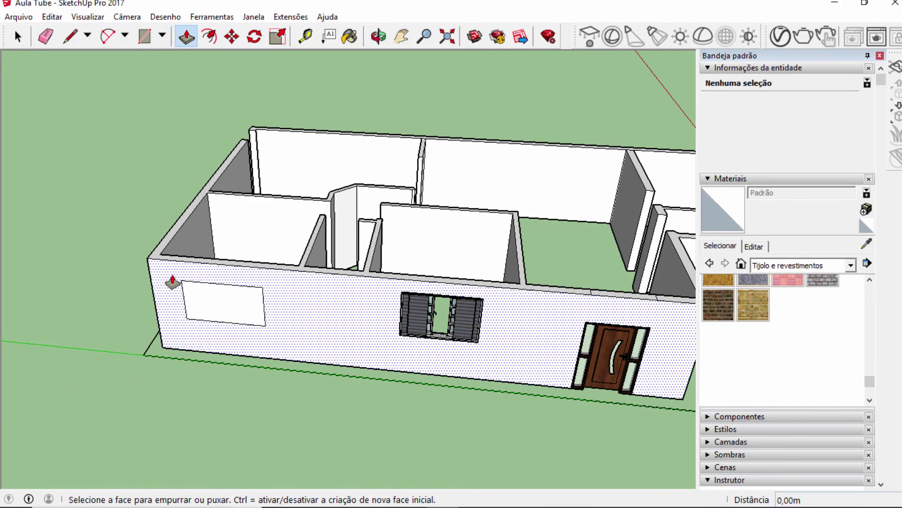
middle_click_drag(174, 284, 196, 312)
scroll(195, 312, "up", 5)
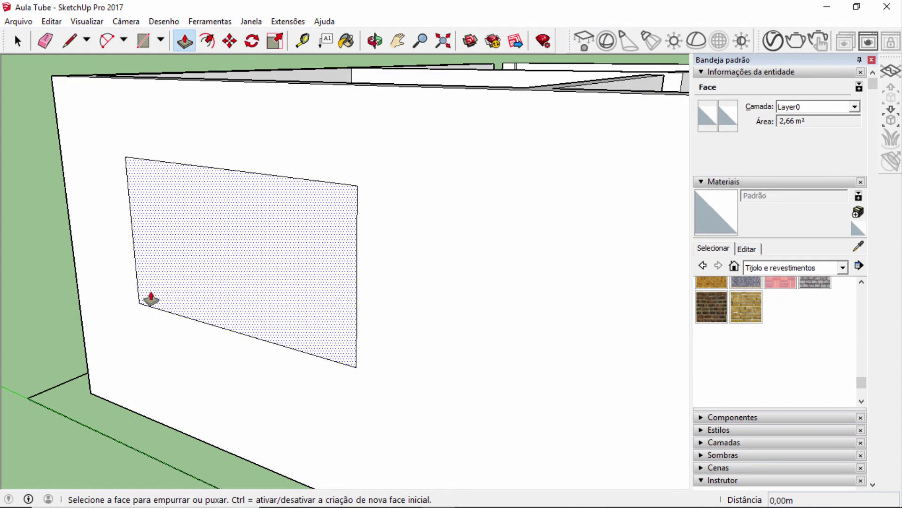
left_click(151, 299)
left_click(178, 268)
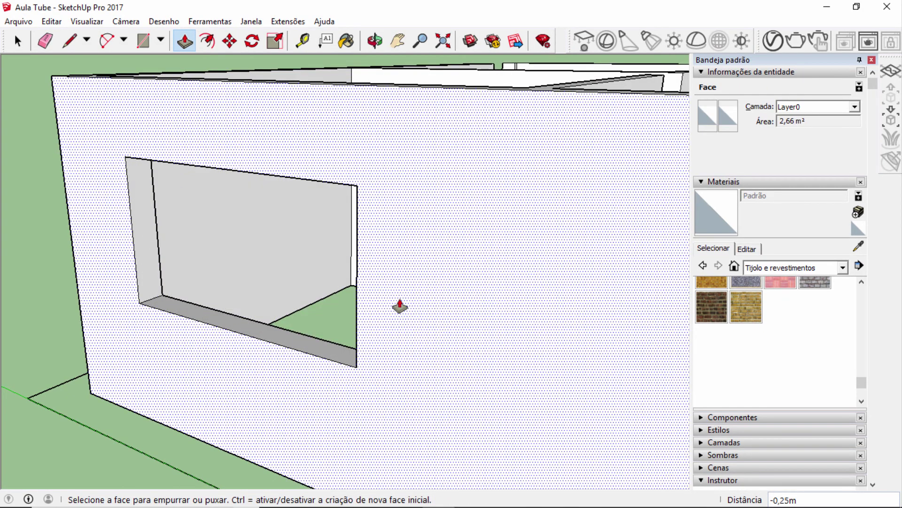
Draw a line along the middle of the new opening's sill, from one jamb to the other
scroll(344, 290, "down", 4)
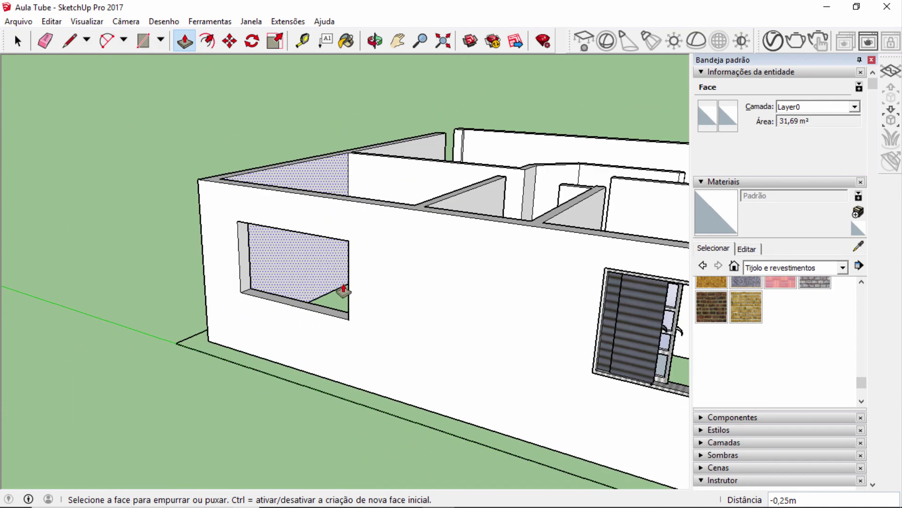
mouse_move(343, 290)
middle_mouse_down()
mouse_move(329, 284)
mouse_move(329, 292)
middle_mouse_up()
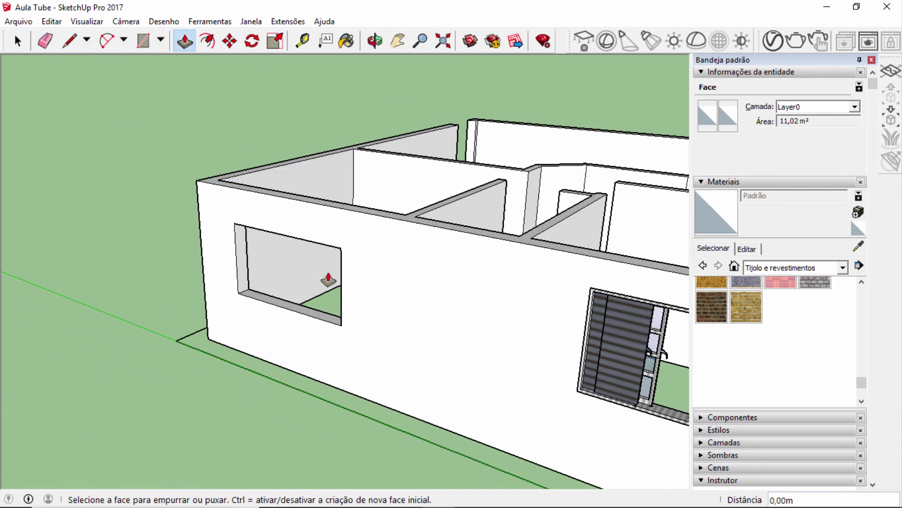
scroll(240, 306, "up", 5)
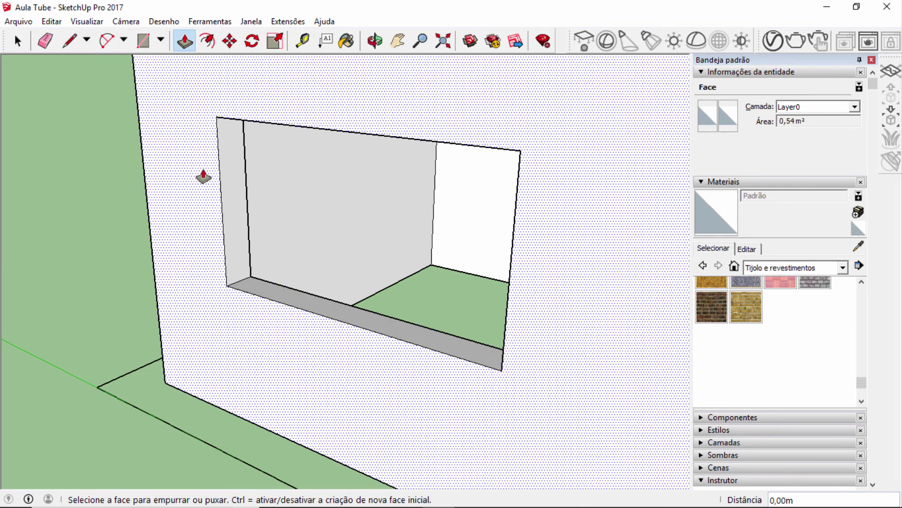
key("l")
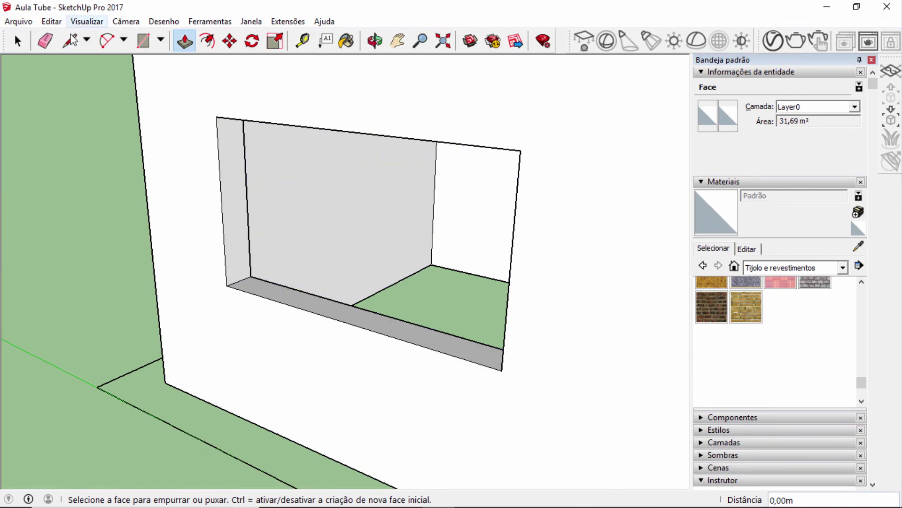
scroll(237, 280, "up", 2)
left_click(236, 281)
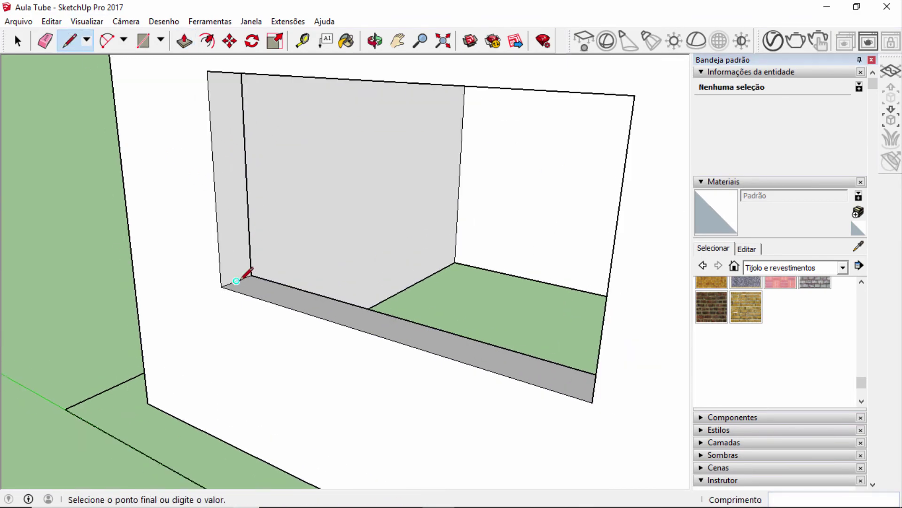
mouse_move(238, 282)
middle_mouse_down()
mouse_move(497, 298)
mouse_move(502, 284)
mouse_move(572, 271)
mouse_move(560, 198)
mouse_move(533, 181)
mouse_move(564, 144)
middle_mouse_up()
left_click(596, 273)
Draw a 1,22 m vertical line down the middle of the opening's right jamb to the sill line
scroll(598, 263, "down", 3)
scroll(570, 77, "up", 3)
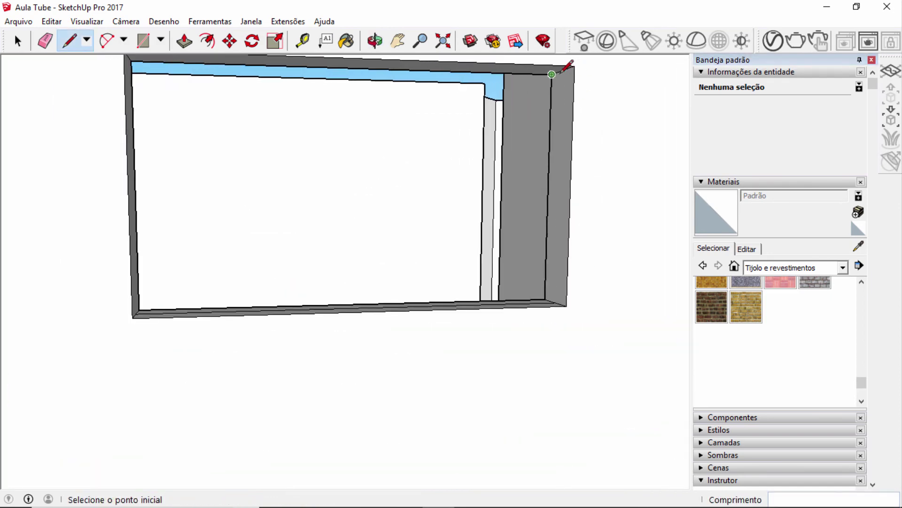
left_click(563, 69)
scroll(566, 61, "down", 2)
middle_click_drag(559, 211, 573, 274)
left_click(569, 287)
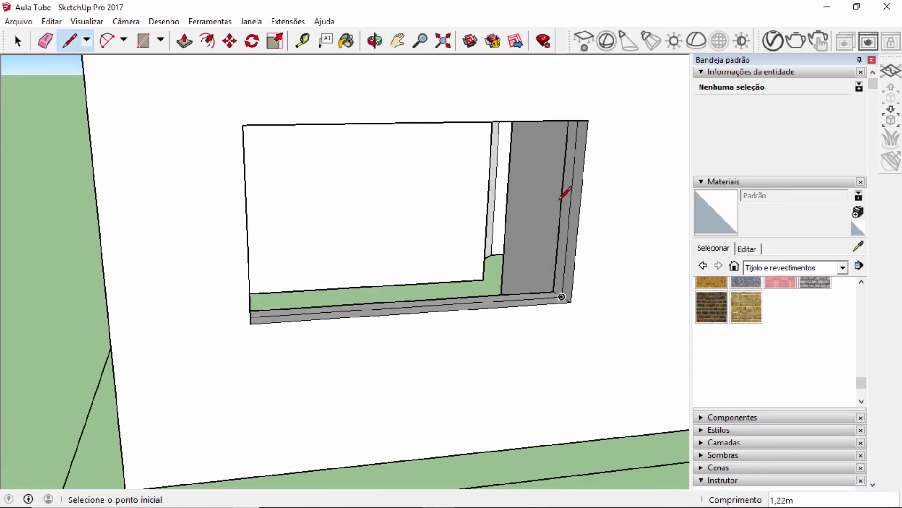
Draw a 1,22 m vertical line up the middle of the opening's left jamb from the sill line
middle_click_drag(565, 192, 131, 237)
scroll(111, 307, "up", 1)
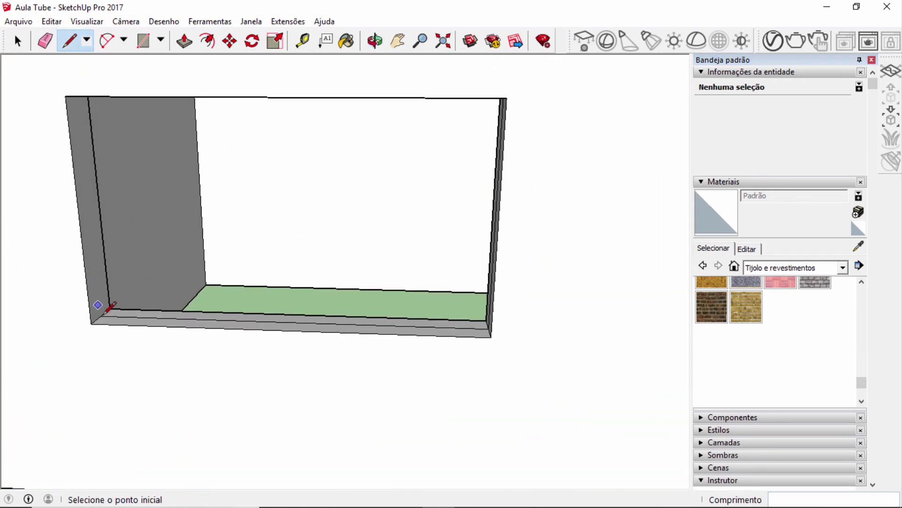
left_click(100, 315)
middle_click_drag(115, 299, 94, 261)
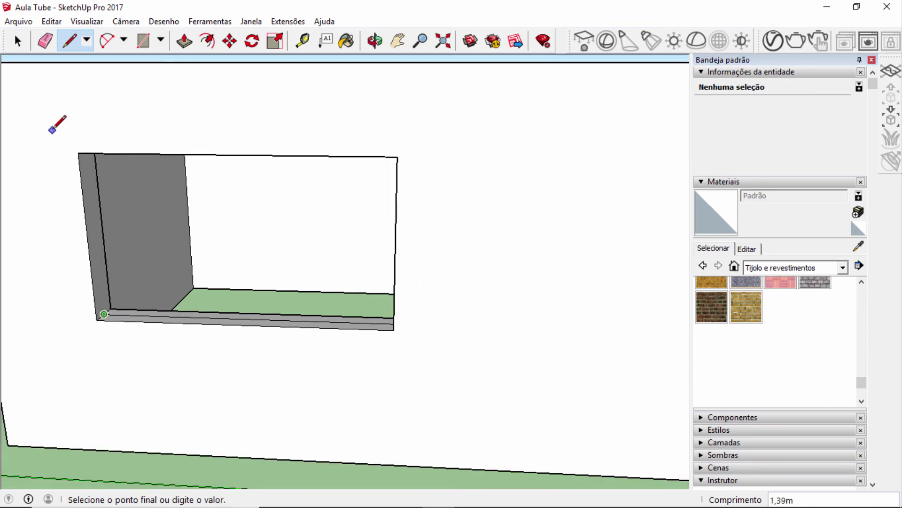
middle_click_drag(49, 132, 107, 123)
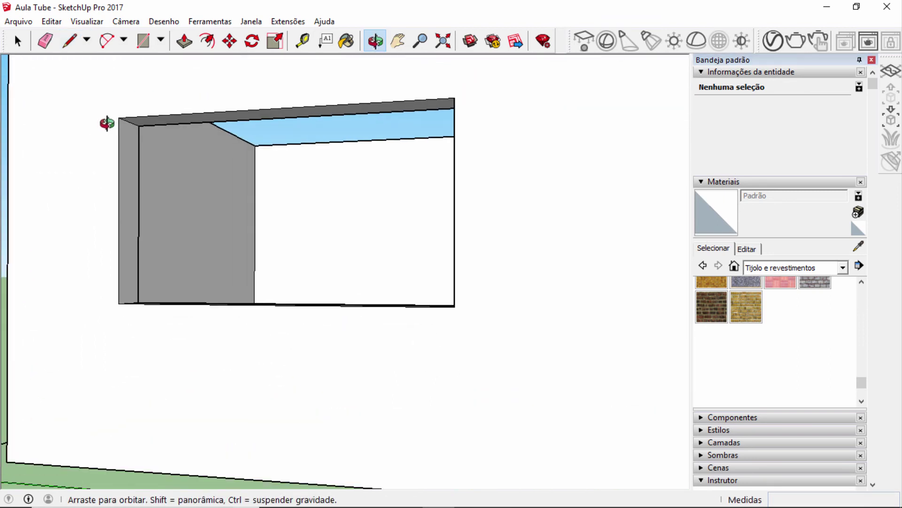
scroll(108, 123, "up", 2)
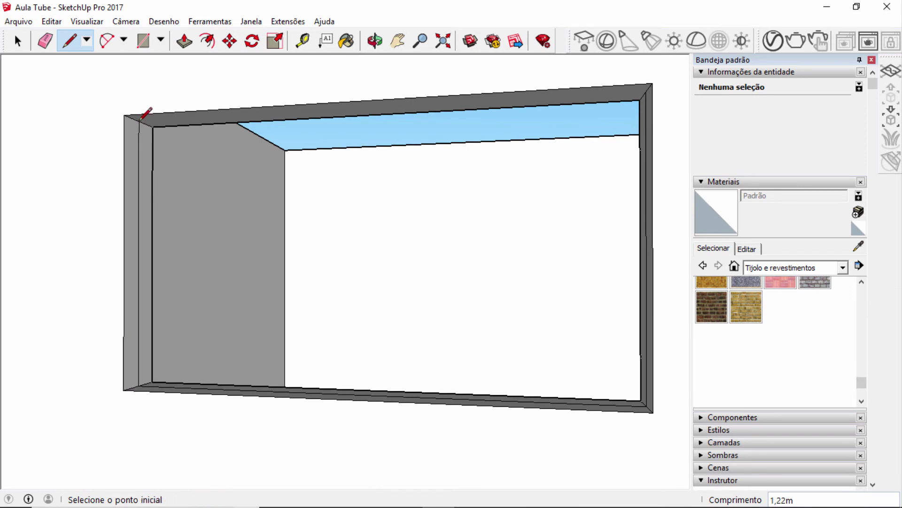
scroll(142, 118, "down", 1)
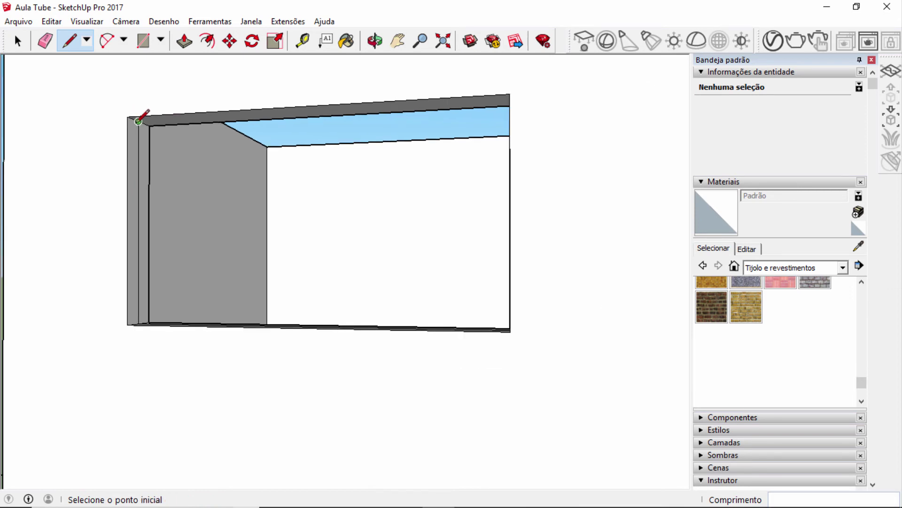
Draw a 2,18 m line along the middle of the opening's head between the jamb lines, closing the loop into a pane face
middle_click_drag(148, 125, 429, 147)
left_click(75, 132)
scroll(76, 132, "down", 1)
scroll(533, 138, "up", 1)
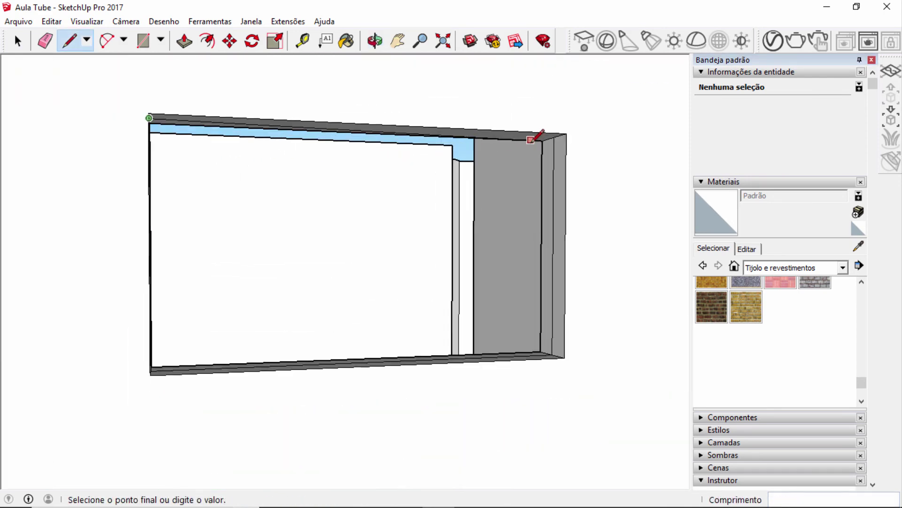
scroll(534, 138, "up", 2)
middle_click_drag(570, 129, 550, 136)
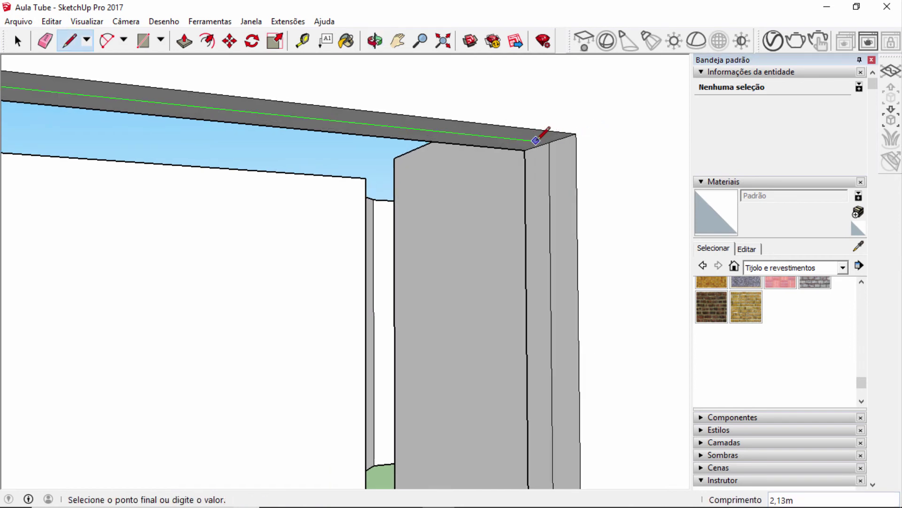
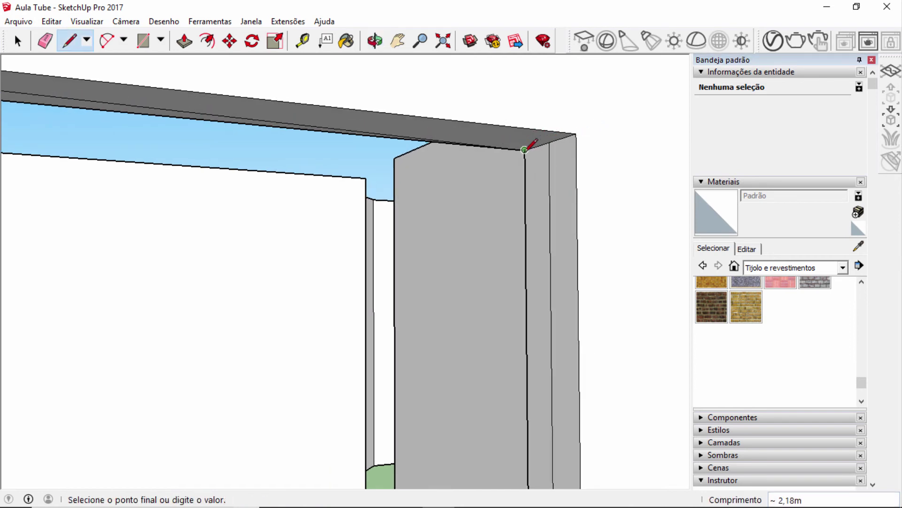
left_click(549, 142)
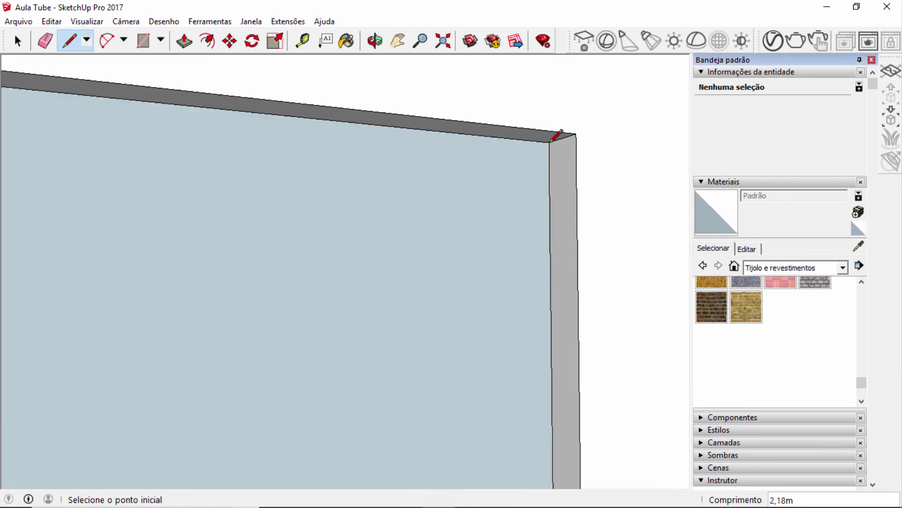
Draw a 1,22 m vertical line through the middle of the pane face to divide it into two halves
scroll(549, 137, "down", 5)
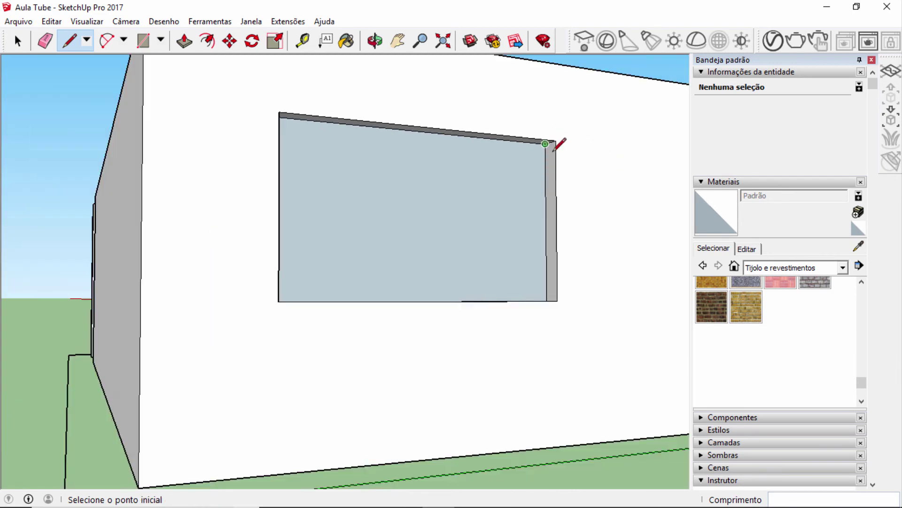
middle_click_drag(560, 141, 508, 230)
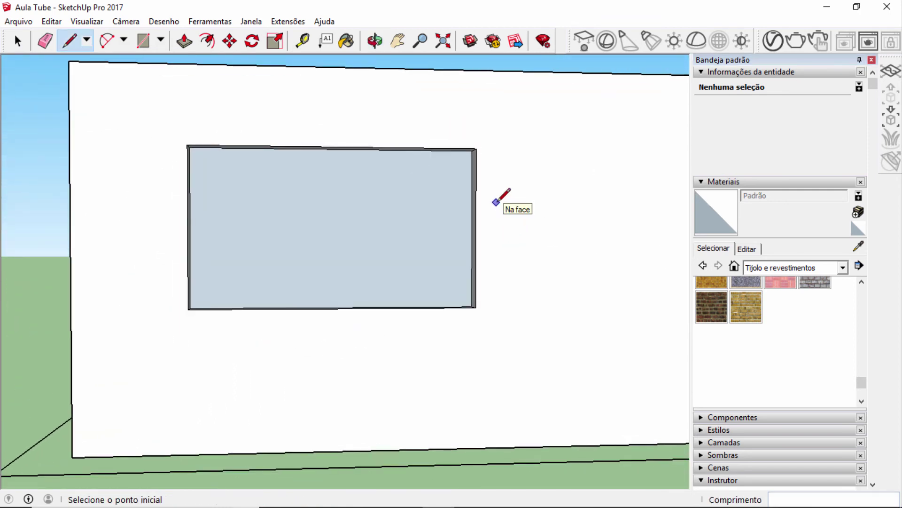
scroll(315, 176, "up", 3)
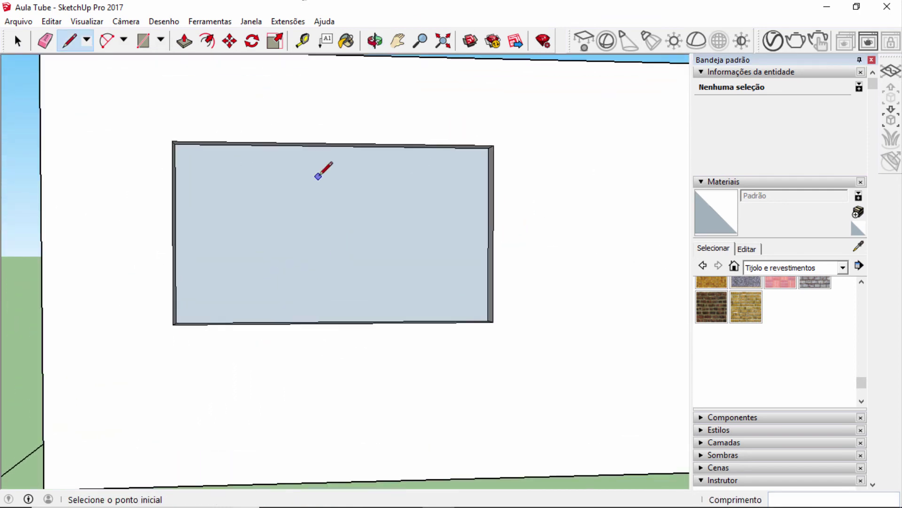
middle_click_drag(339, 176, 308, 175)
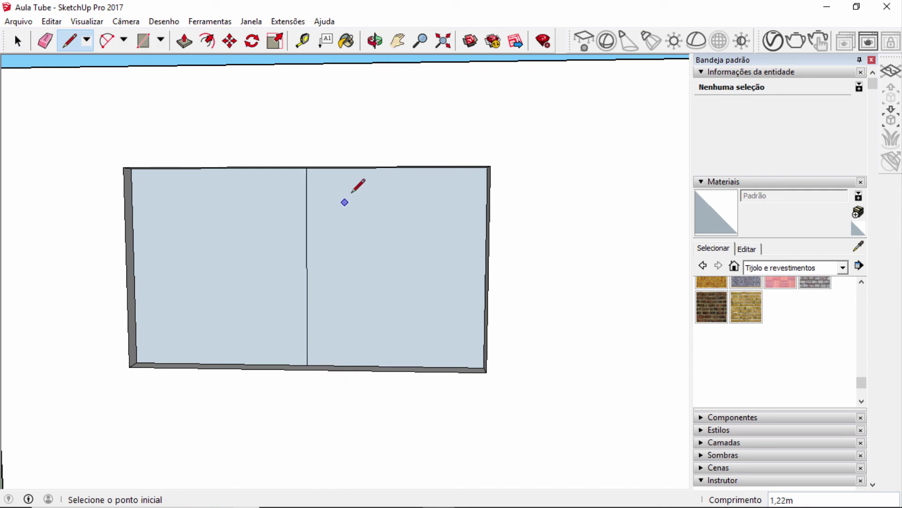
middle_click_drag(351, 192, 389, 207)
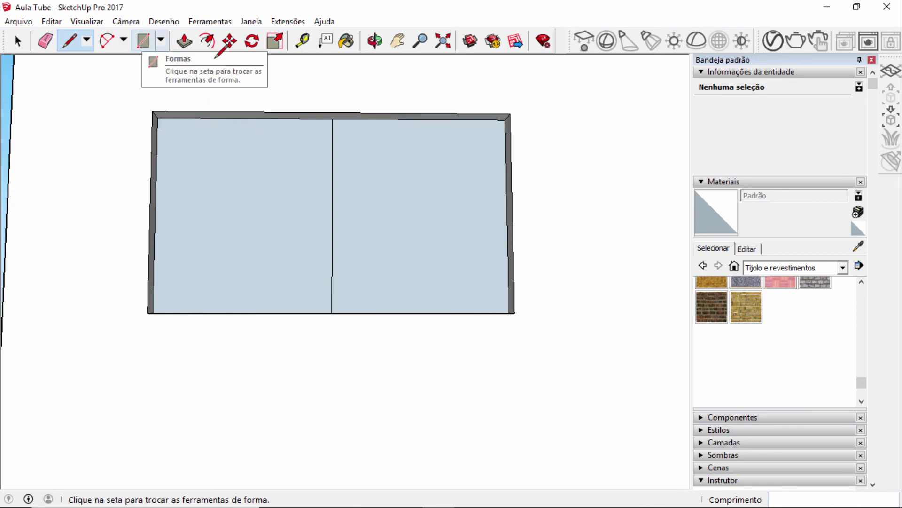
scroll(332, 112, "up", 4)
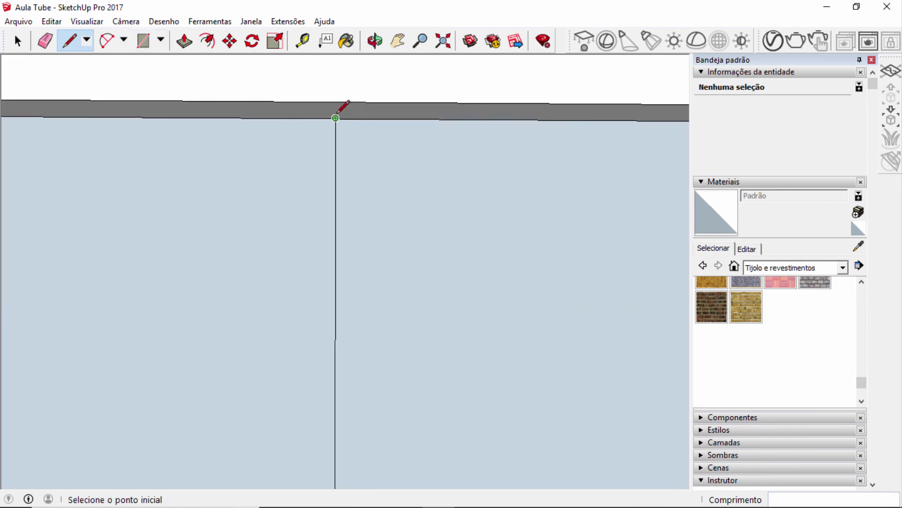
Draw a 0,05 m line along the head edge, to the right from the top end of the pane's centre line
scroll(335, 117, "down", 5)
mouse_move(342, 111)
middle_mouse_down()
mouse_move(318, 141)
mouse_move(354, 120)
middle_mouse_up()
scroll(332, 119, "up", 2)
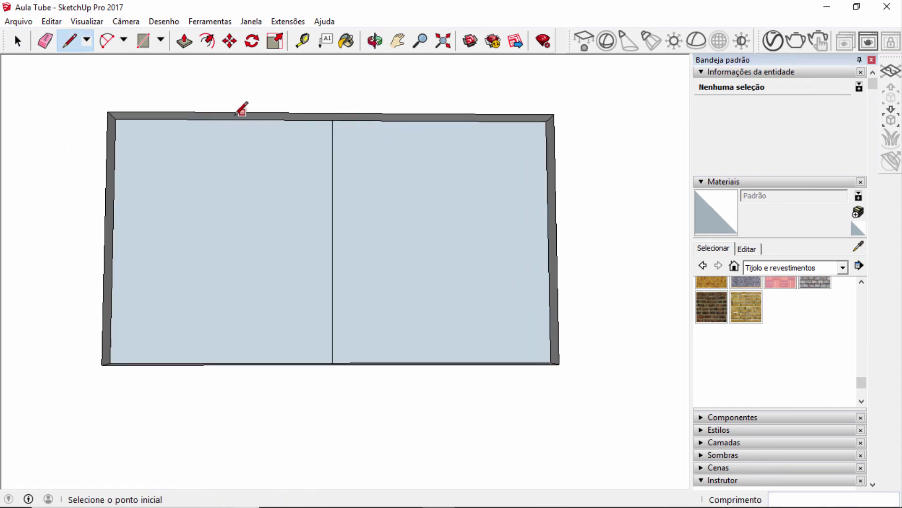
scroll(330, 121, "up", 3)
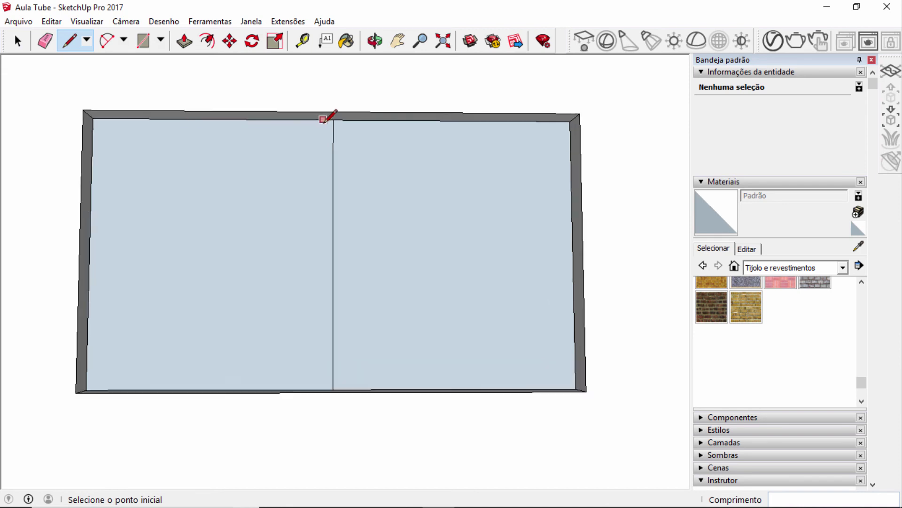
left_click(332, 121)
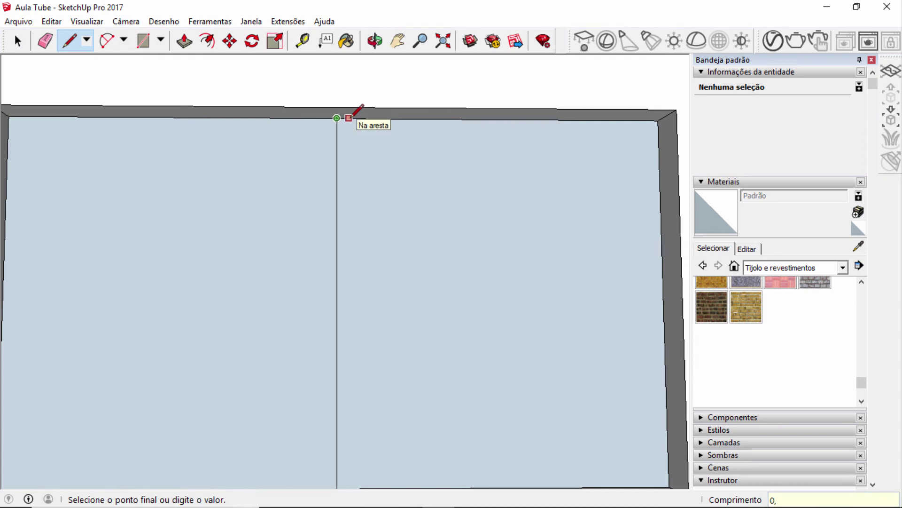
key("Escape")
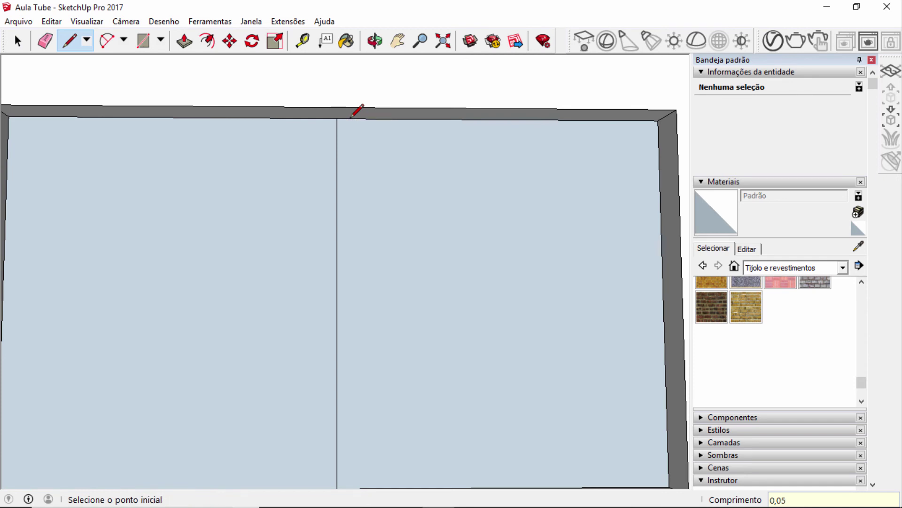
Draw a 1,22 m vertical line down to the sill, 0,05 m right of the pane's centre line
scroll(350, 117, "up", 2)
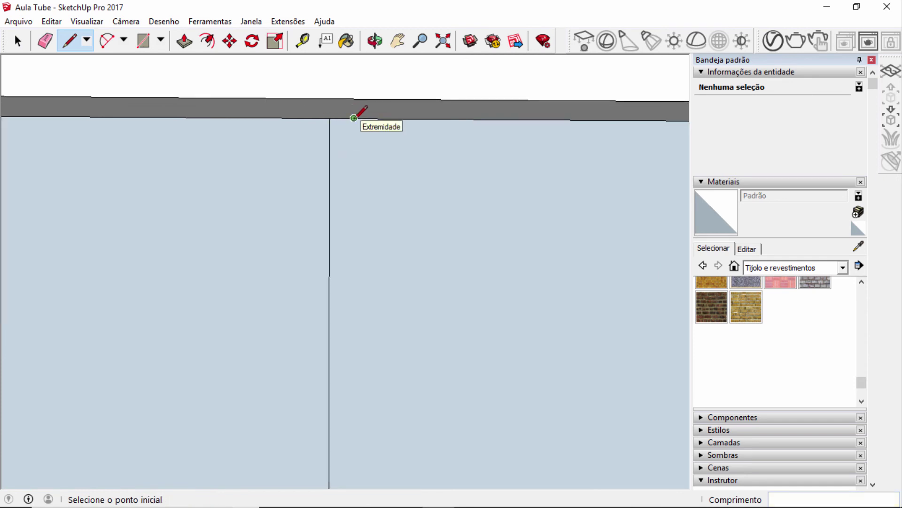
left_click(354, 117)
scroll(353, 118, "down", 3)
scroll(358, 282, "up", 2)
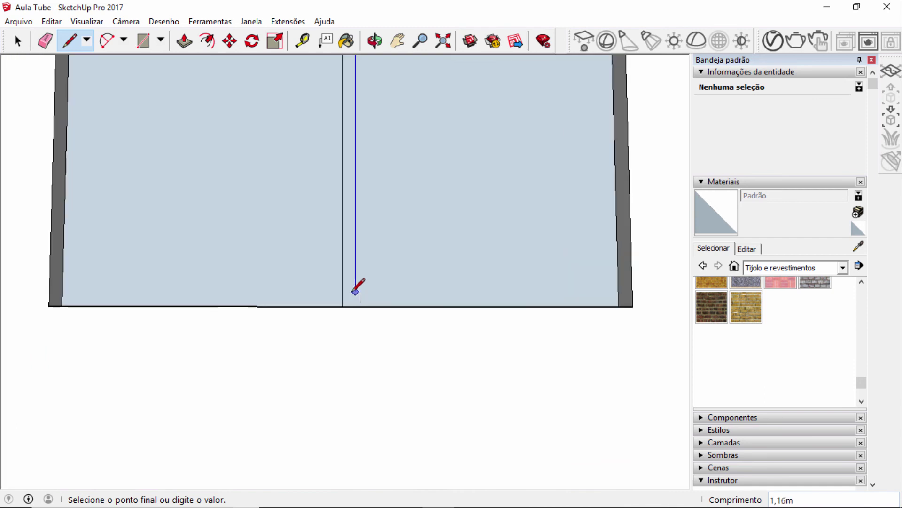
middle_click_drag(358, 286, 344, 376)
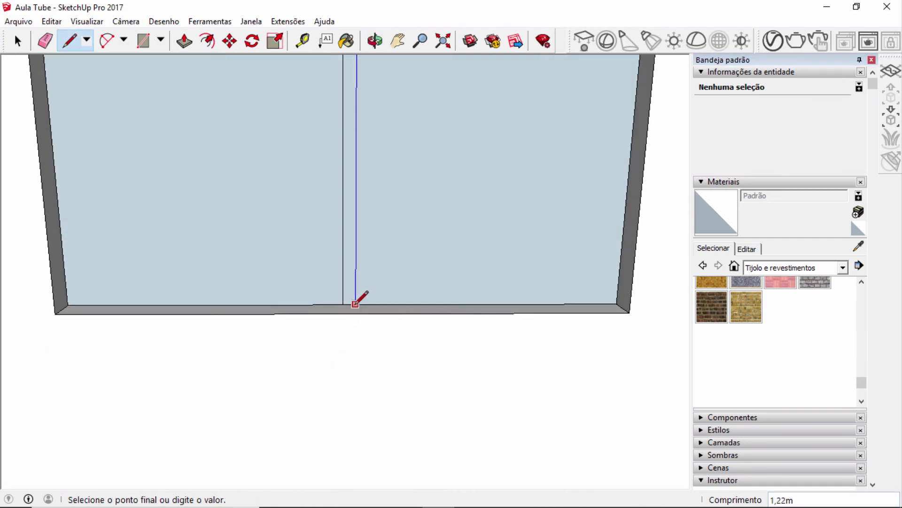
left_click(355, 303)
Draw a 0,05 m line along the head edge, to the left from the top end of the pane's centre line
scroll(355, 303, "down", 3)
scroll(346, 197, "up", 1)
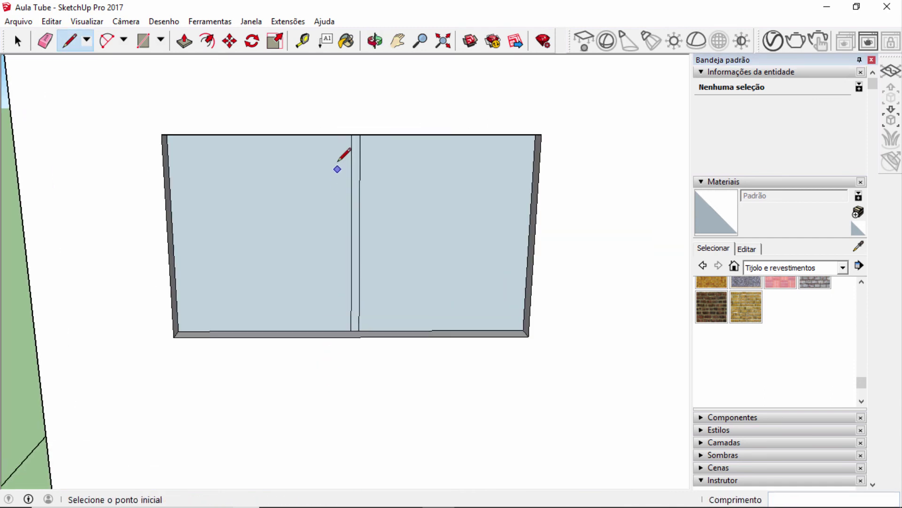
middle_click_drag(338, 161, 346, 89)
scroll(348, 85, "up", 2)
scroll(348, 85, "up", 2)
left_click(368, 94)
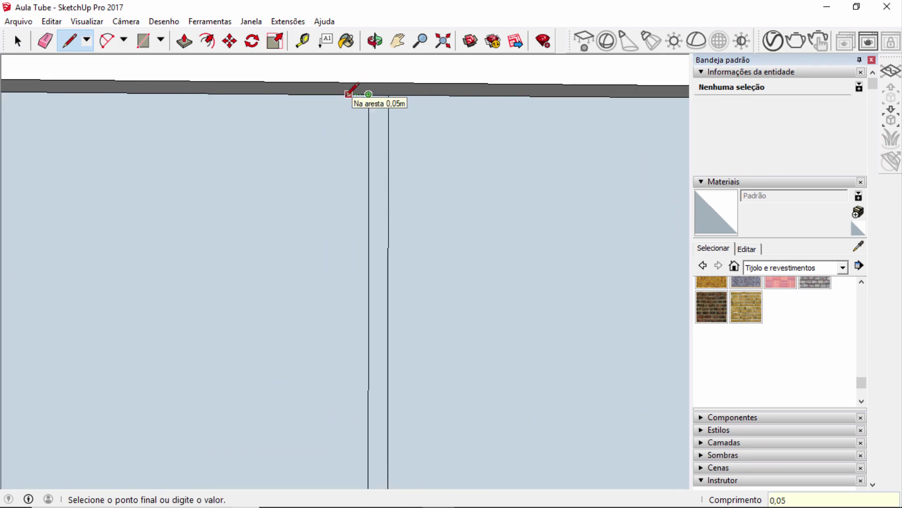
left_click(349, 94)
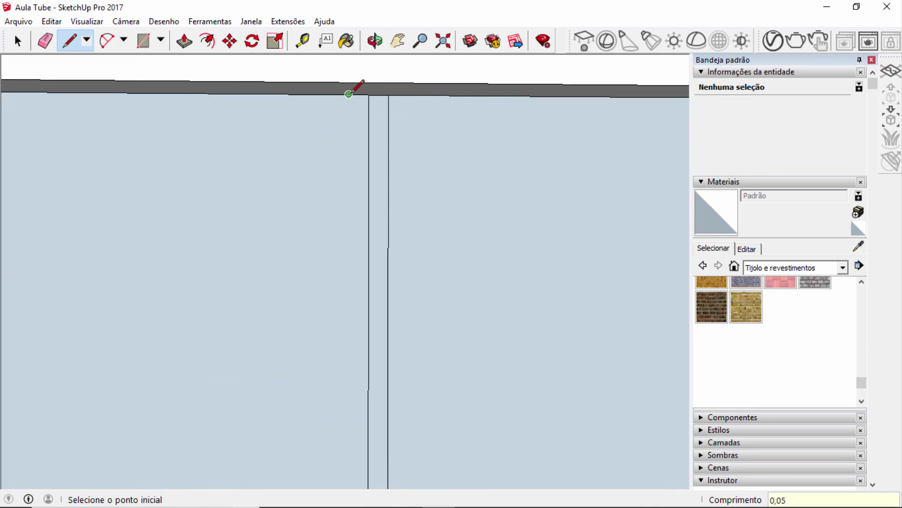
Draw a 1,22 m vertical line down to the sill, 0,05 m left of the pane's centre line
left_click(348, 93)
scroll(350, 111, "down", 3)
middle_click_drag(350, 111, 348, 290)
scroll(348, 290, "up", 2)
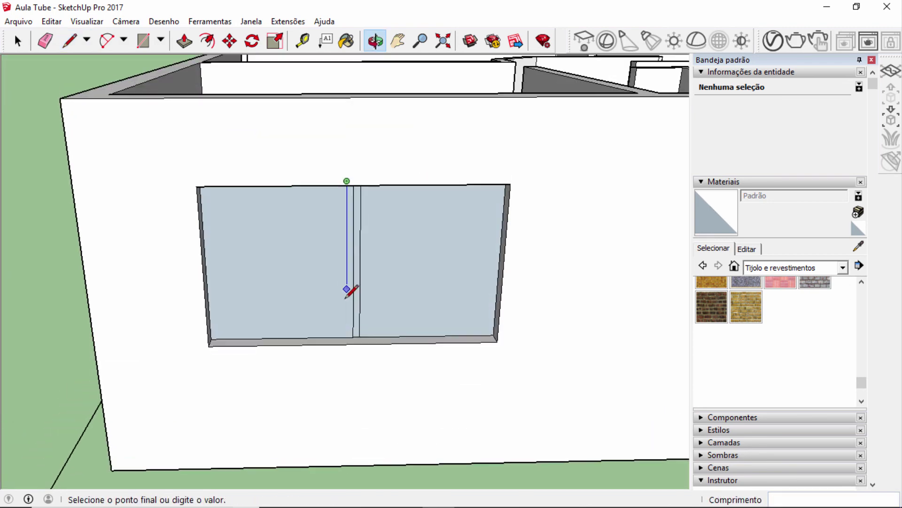
scroll(347, 335, "up", 3)
left_click(348, 337)
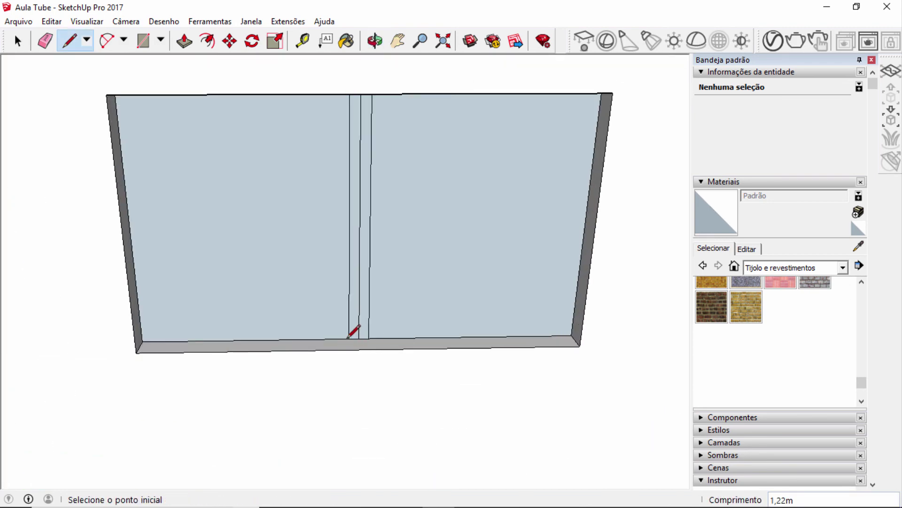
Draw a rectangle of about 1,14 by 1,00 m in each half of the pane, starting or ending on the mullion's outer lines
mouse_move(321, 251)
middle_mouse_down()
mouse_move(342, 295)
mouse_move(298, 154)
middle_mouse_up()
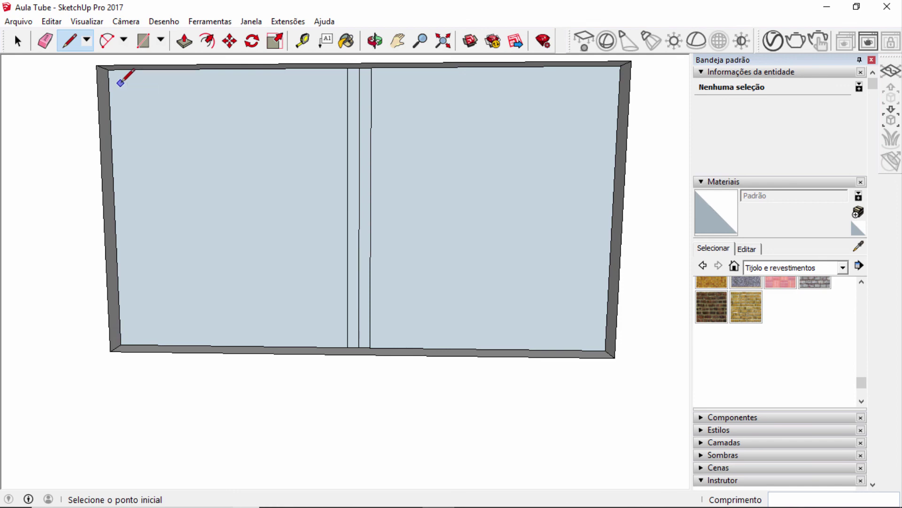
left_click(143, 41)
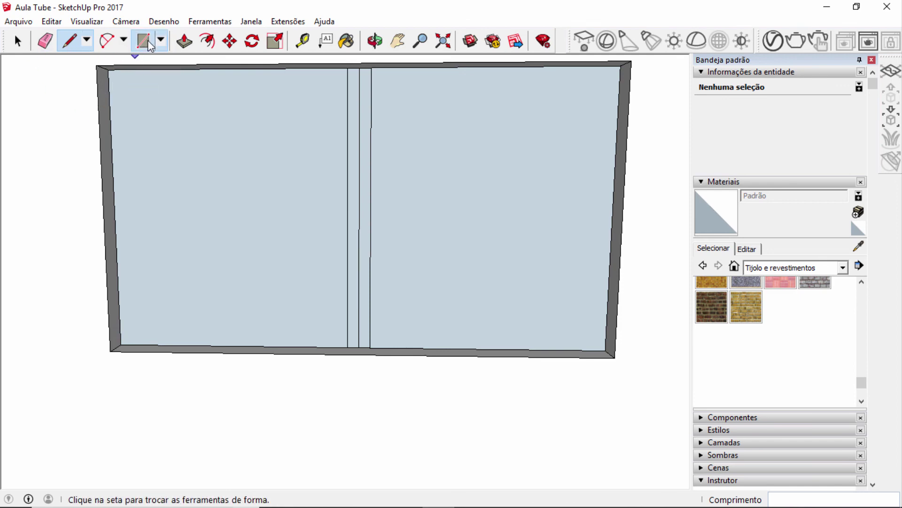
left_click(117, 80)
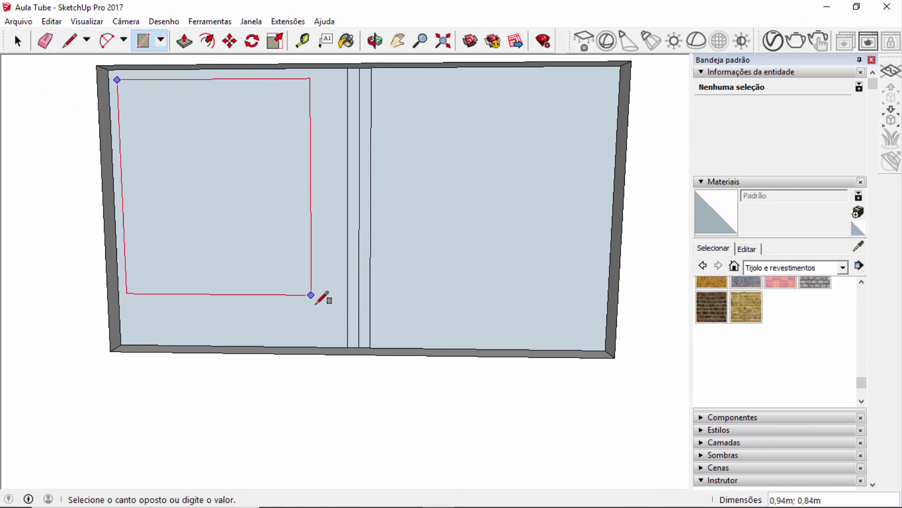
left_click(348, 337)
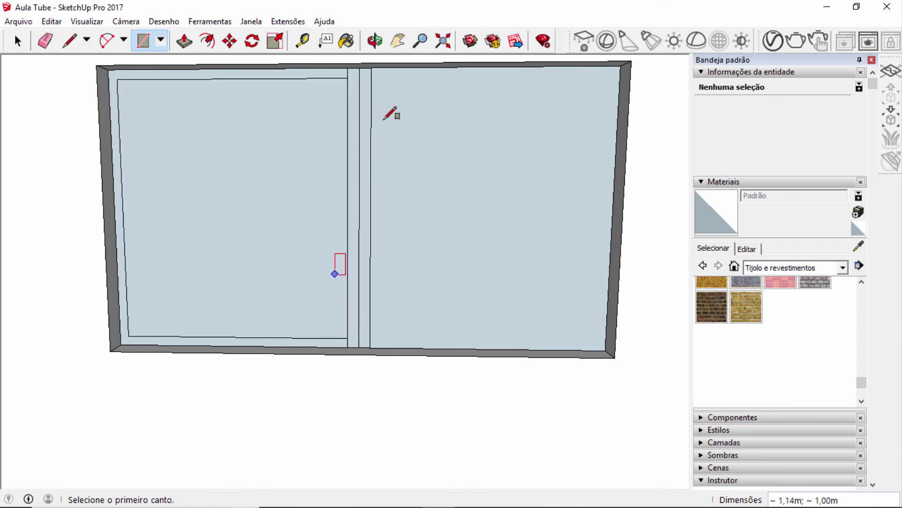
left_click(372, 76)
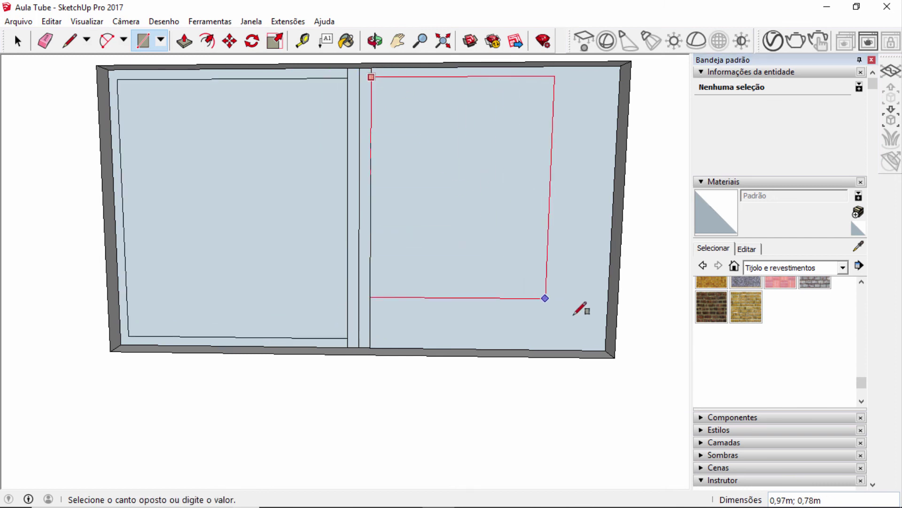
left_click(597, 339)
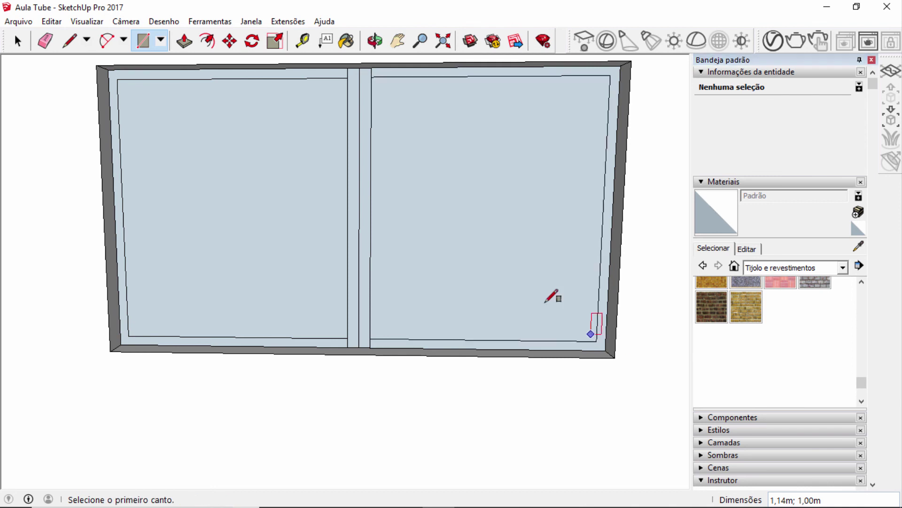
Paint the frame borders around both panes and the two central mullion strips with the Alumínio material from the Metal collection
scroll(405, 248, "down", 3)
middle_click_drag(385, 235, 319, 217)
middle_click_drag(437, 210, 537, 168)
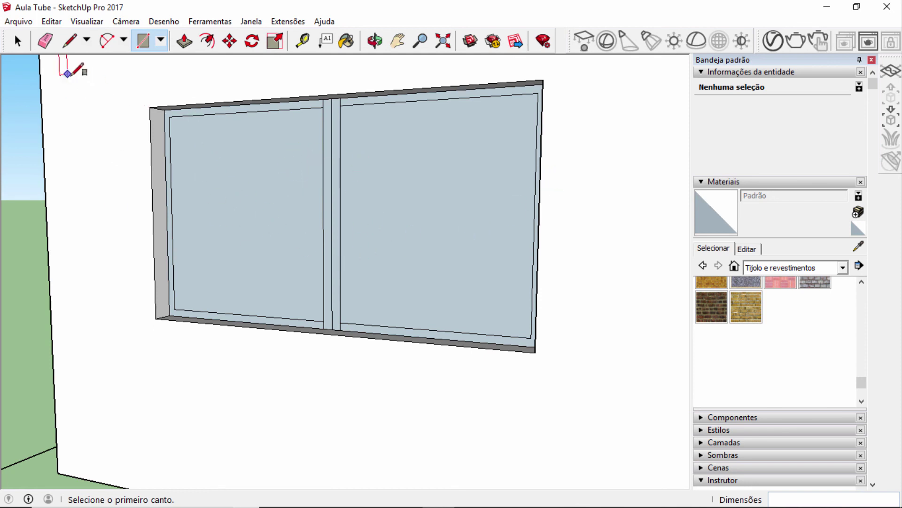
left_click(346, 41)
scroll(786, 321, "up", 5)
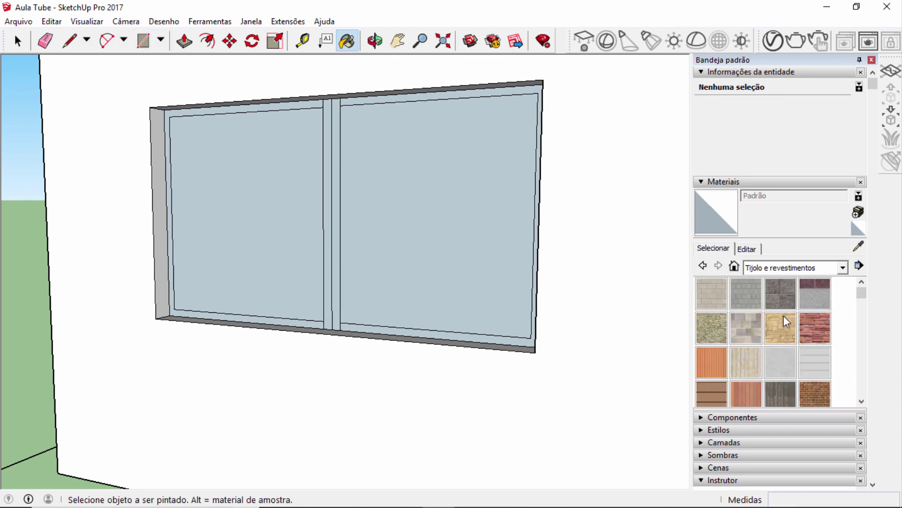
left_click(843, 268)
scroll(800, 350, "up", 3)
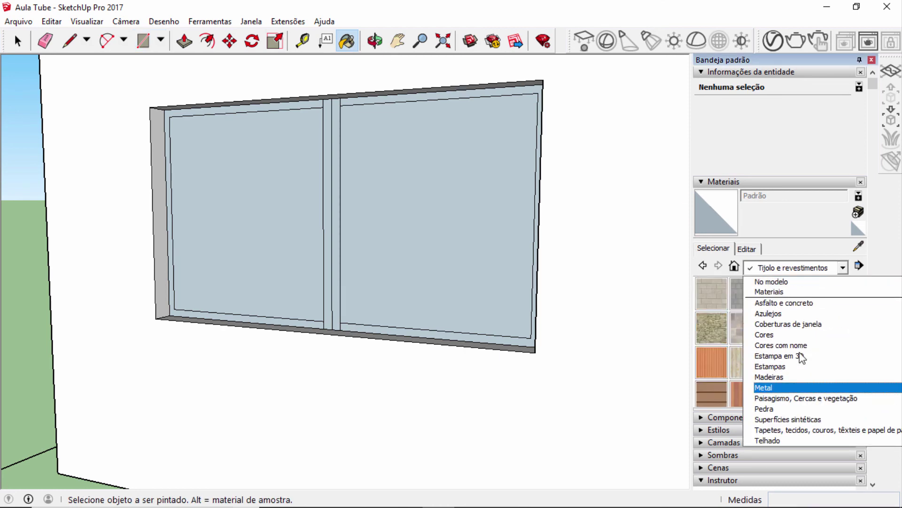
scroll(799, 353, "down", 3)
left_click(796, 351)
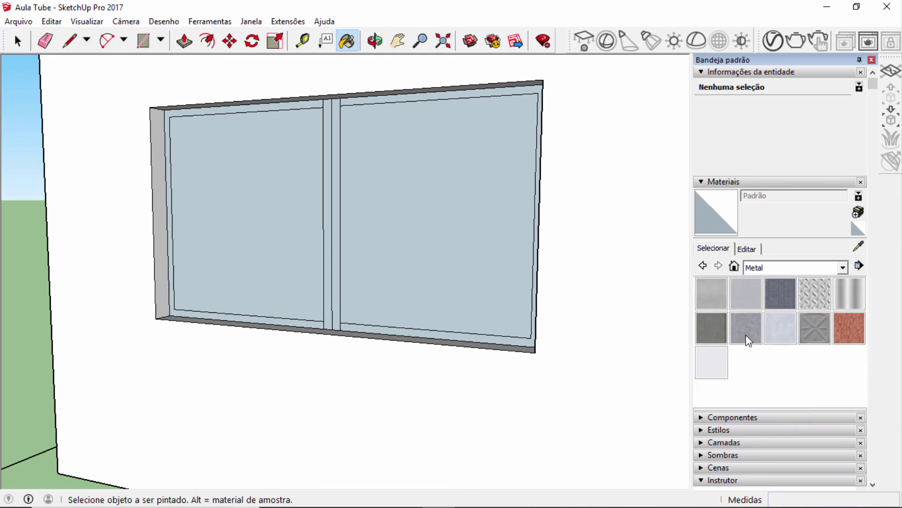
left_click(722, 296)
scroll(329, 97, "up", 2)
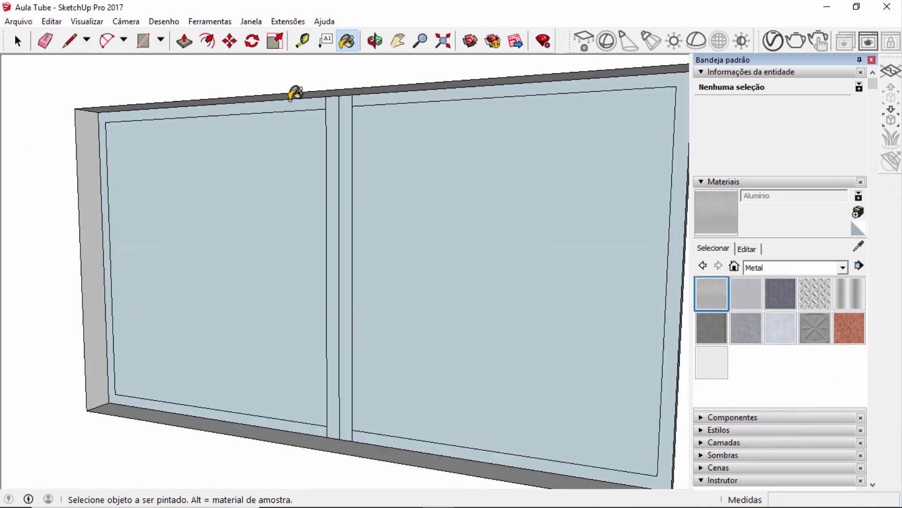
left_click(187, 110)
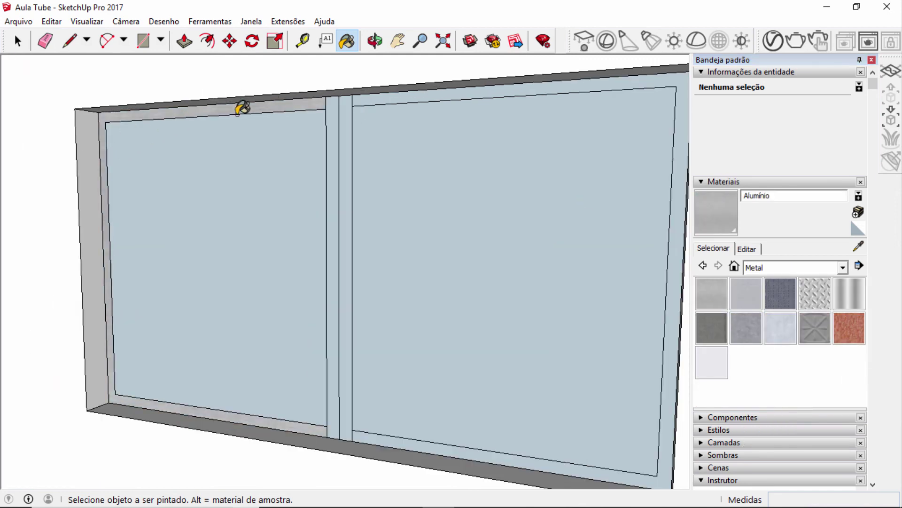
left_click(335, 416)
left_click(346, 398)
left_click(361, 436)
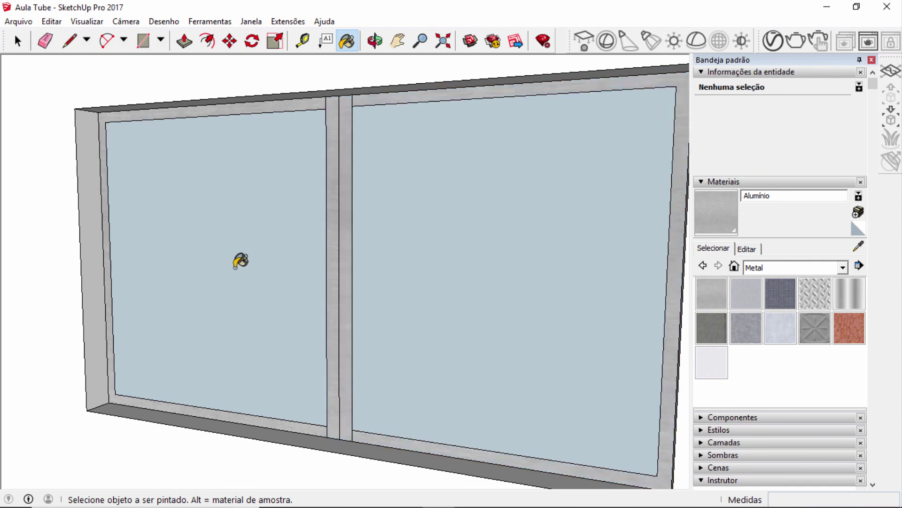
Paint both window panes with Vidro translúcido azul from the Vidros e espelhos collection
left_click(844, 267)
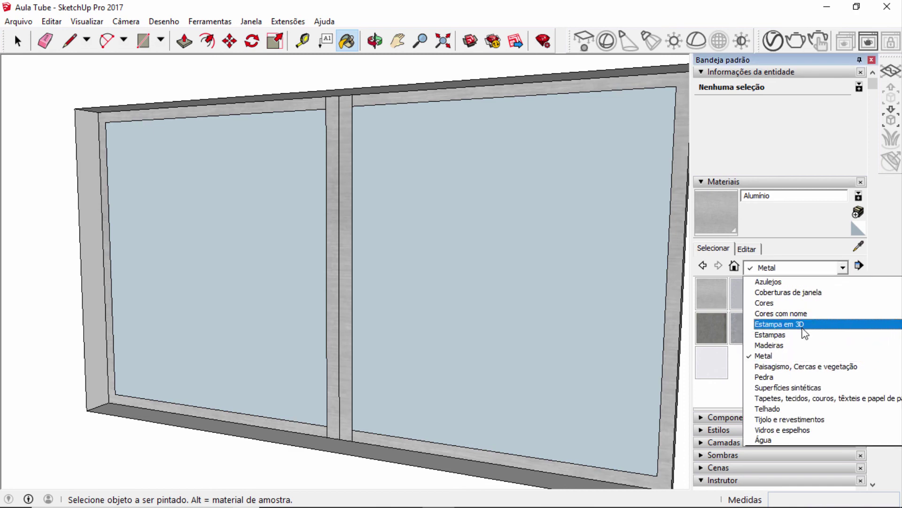
left_click(788, 431)
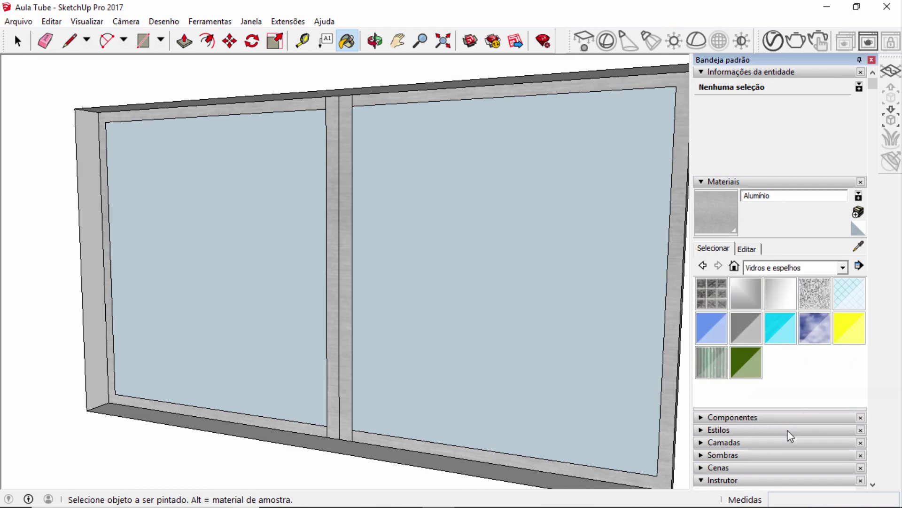
left_click(719, 337)
left_click(212, 212)
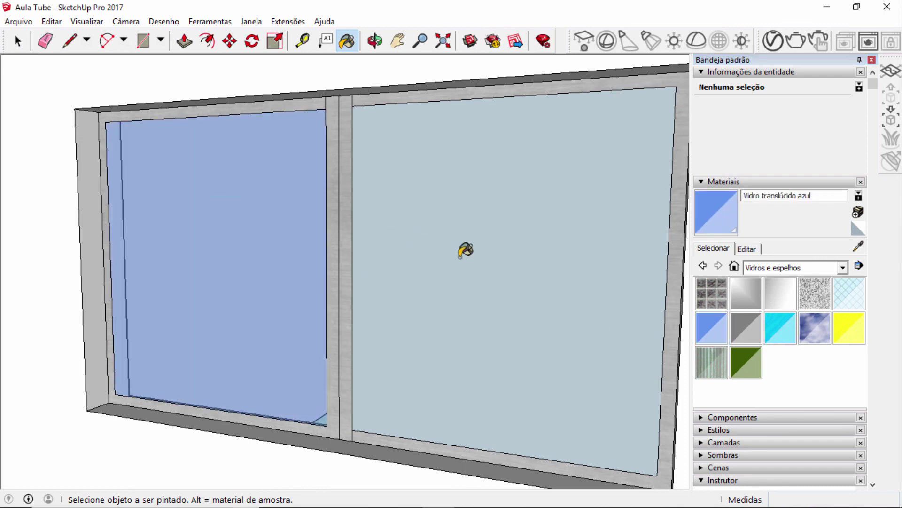
left_click(463, 252)
Examine the painted window up close from several angles, and the whole house from outside
mouse_move(441, 268)
middle_mouse_down()
mouse_move(397, 312)
mouse_move(439, 342)
mouse_move(535, 223)
mouse_move(441, 230)
mouse_move(447, 322)
mouse_move(479, 353)
mouse_move(495, 318)
middle_mouse_up()
scroll(444, 230, "down", 5)
scroll(517, 339, "down", 3)
scroll(189, 376, "up", 5)
mouse_move(536, 362)
middle_mouse_down()
mouse_move(189, 376)
mouse_move(279, 297)
middle_mouse_up()
scroll(280, 297, "up", 5)
scroll(324, 371, "up", 2)
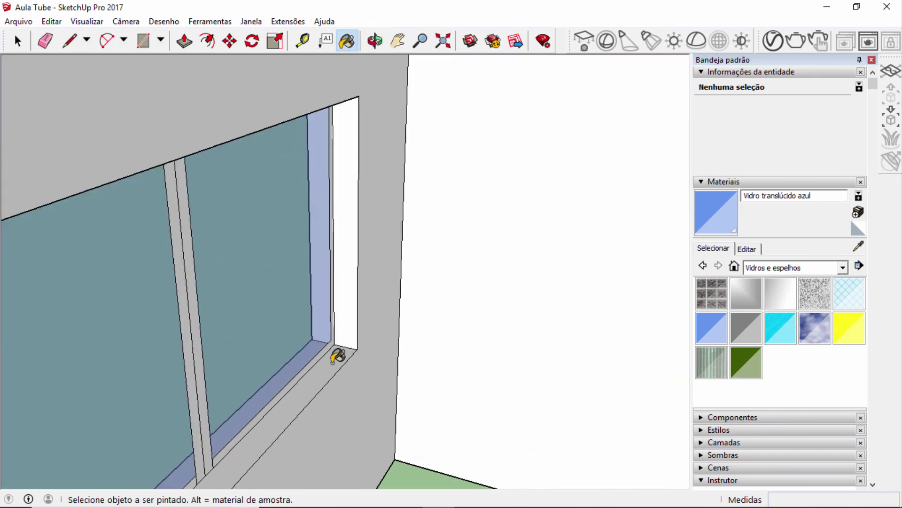
scroll(336, 357, "down", 6)
middle_click_drag(282, 362, 452, 288)
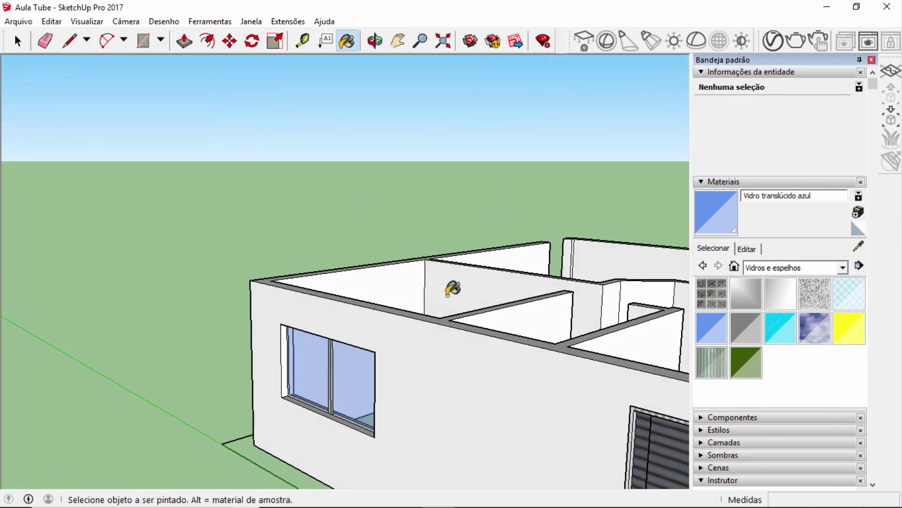
scroll(452, 288, "down", 4)
scroll(526, 353, "down", 3)
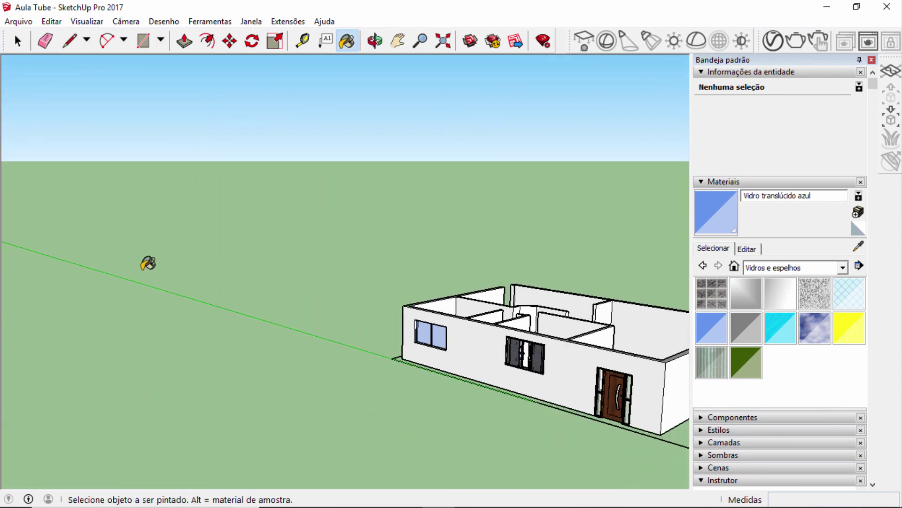
scroll(279, 325, "down", 4)
scroll(643, 373, "up", 3)
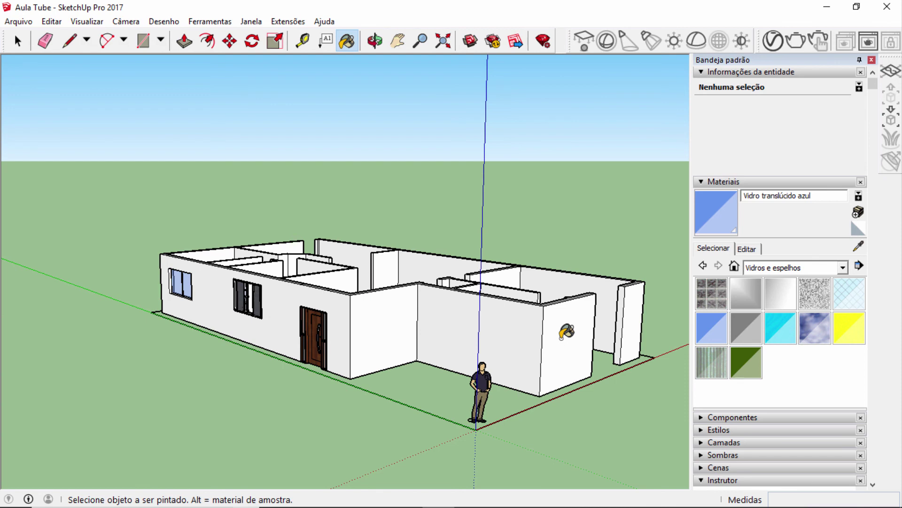